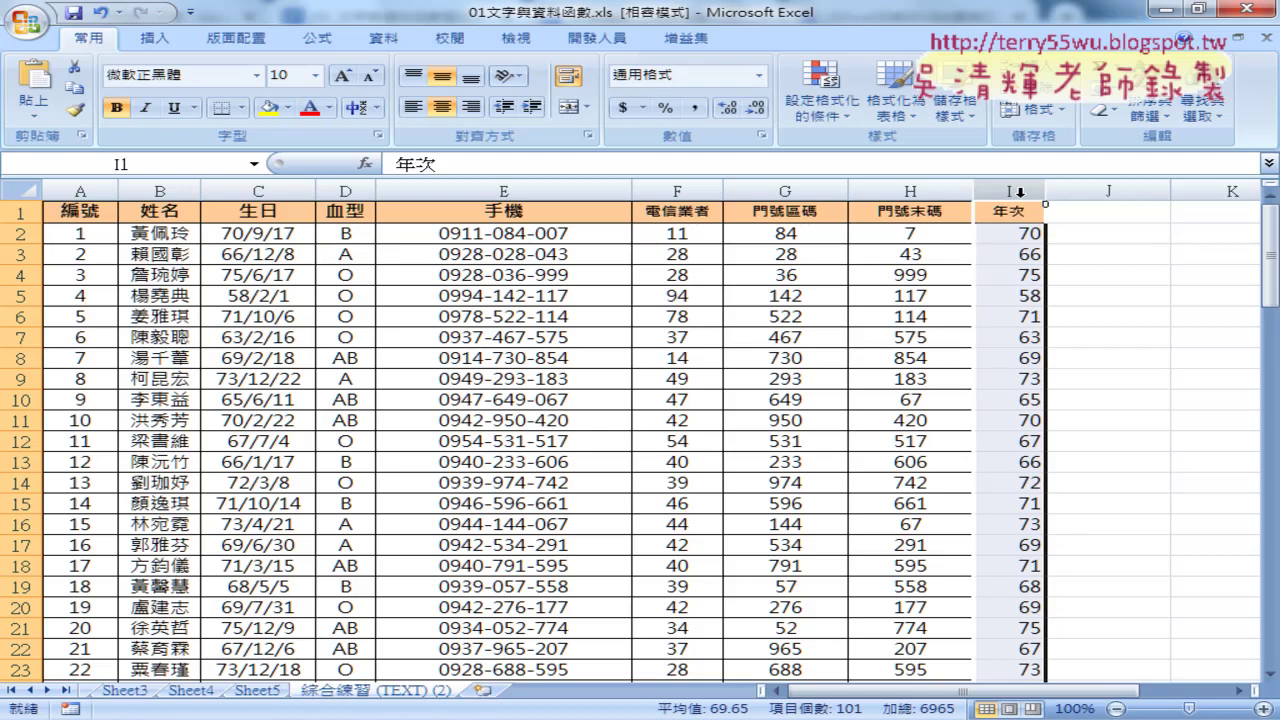
- Inspect the year formula in I2, highlighting its TEXT and VALUE functions without changing it
click(1030, 242)
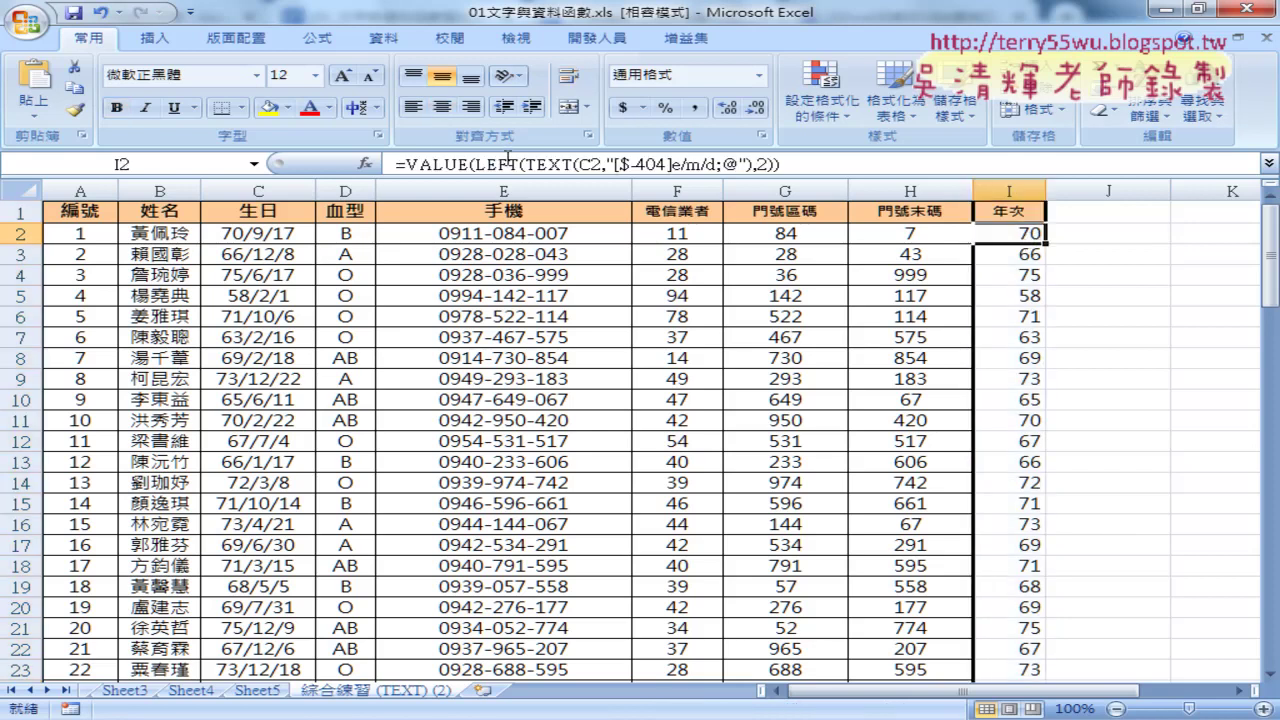
drag(526, 164, 572, 164)
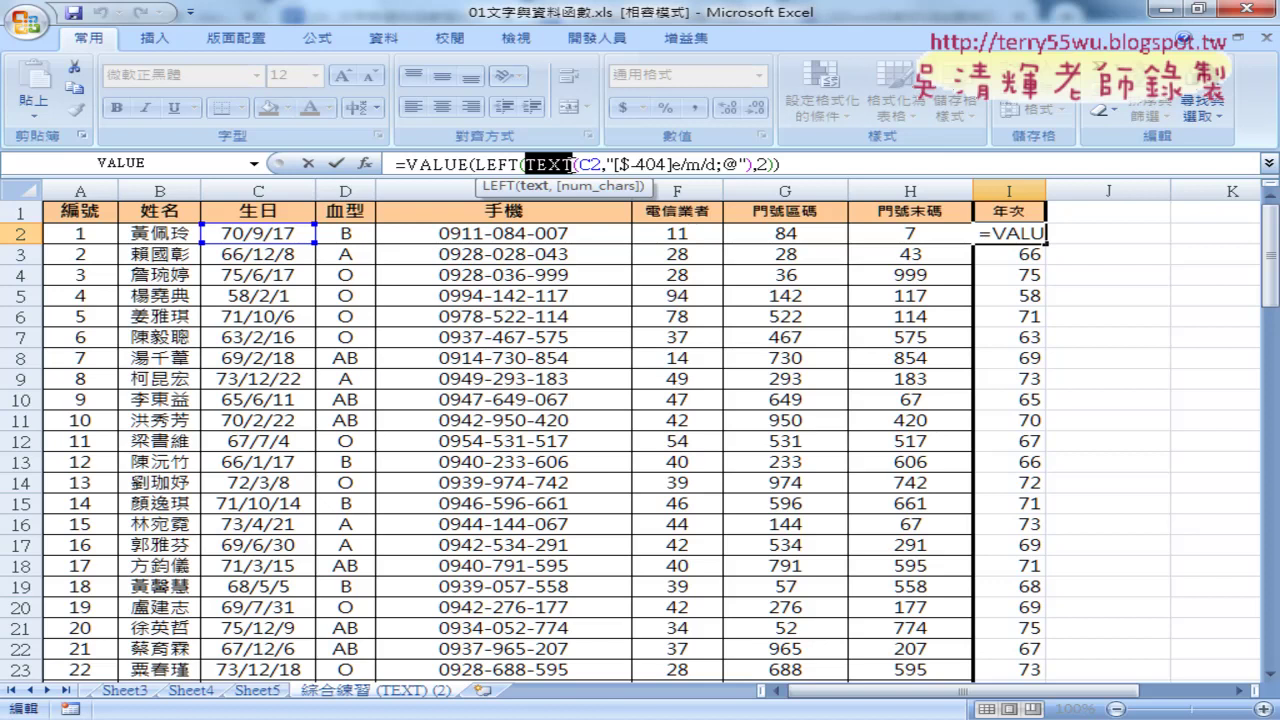
drag(405, 163, 470, 163)
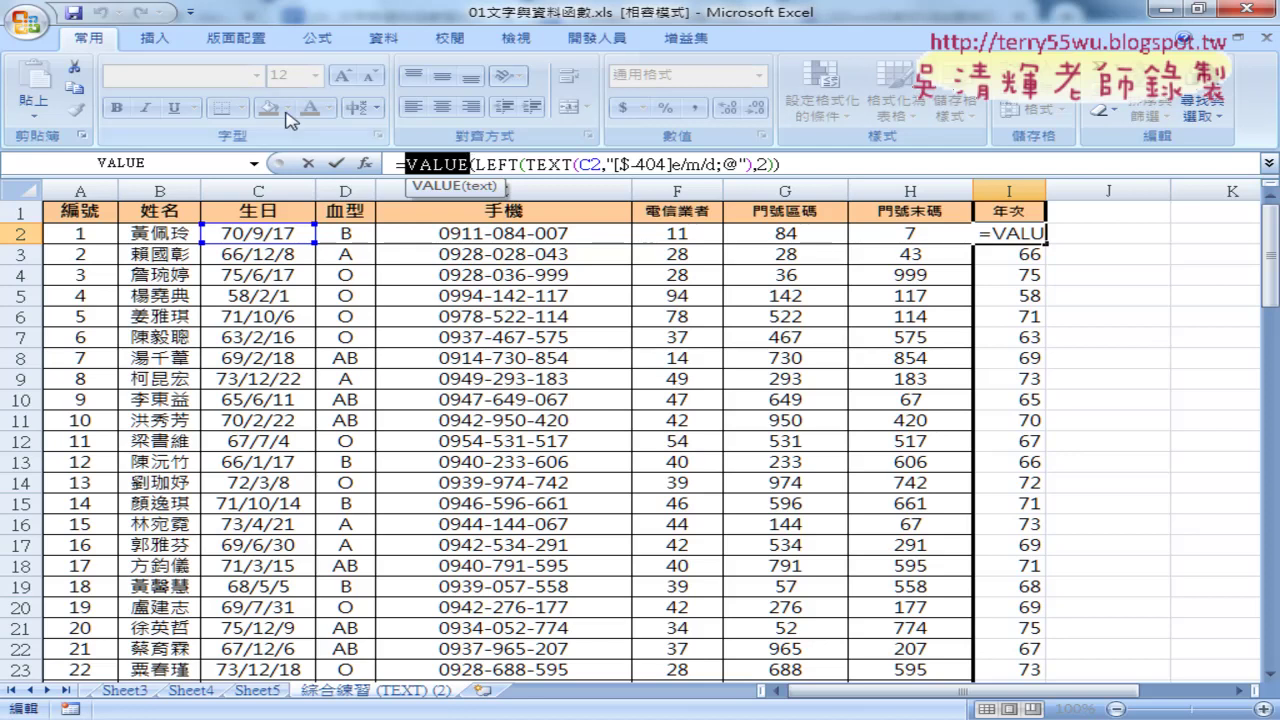
click(336, 163)
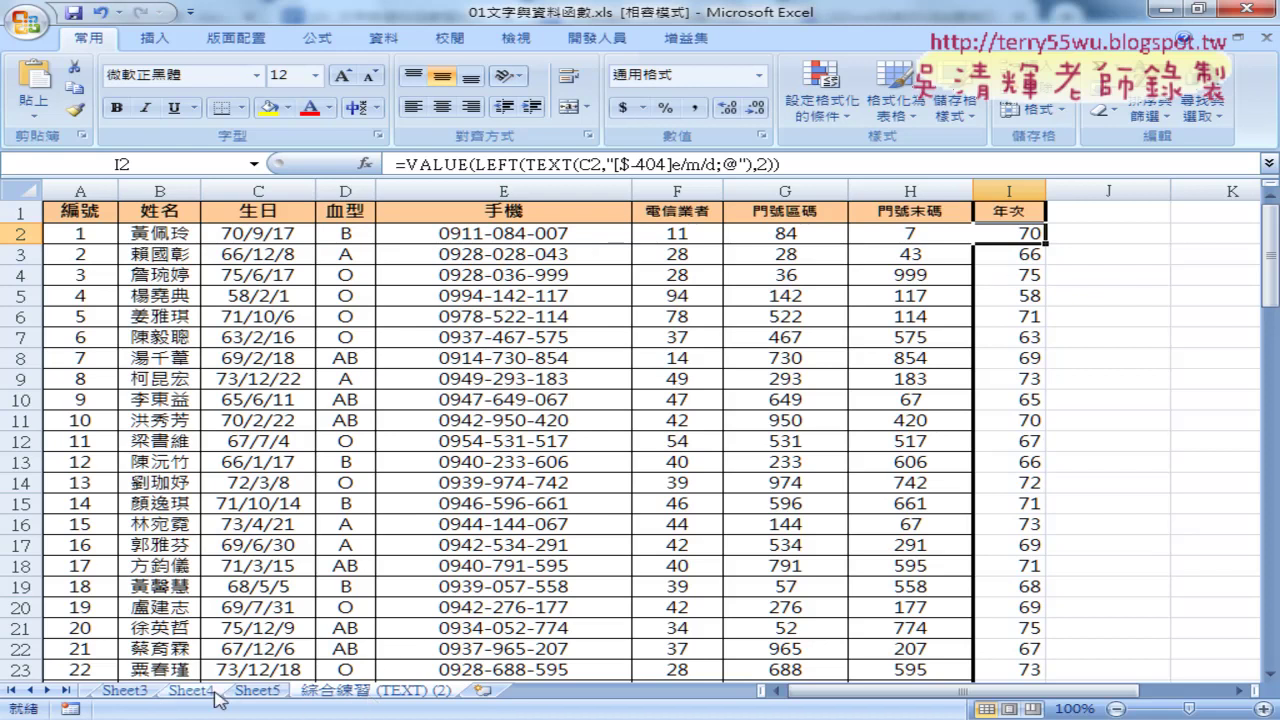
- Go to the 綜合練習 (TEXT) sheet and inspect the phone-number formula in E4
click(31, 691)
click(31, 691)
click(281, 693)
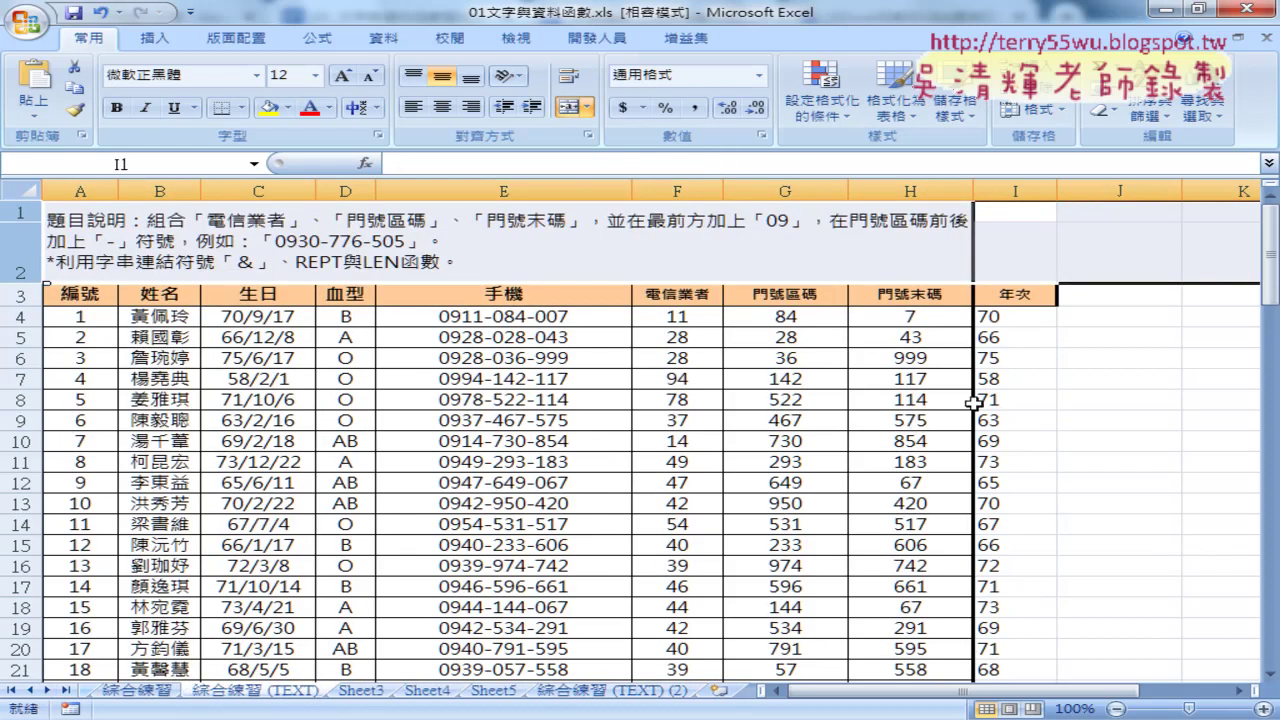
click(520, 317)
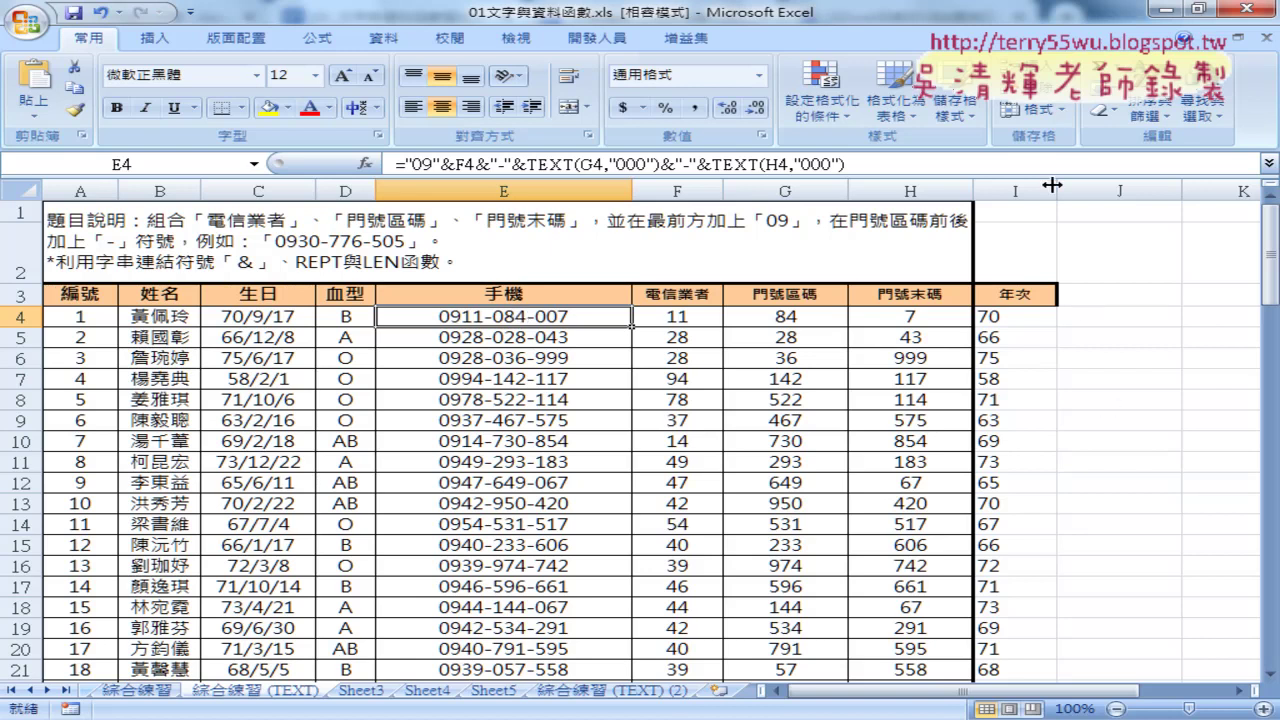
- Narrow column I and select the 年次 and 手機 columns
drag(1057, 190, 1030, 190)
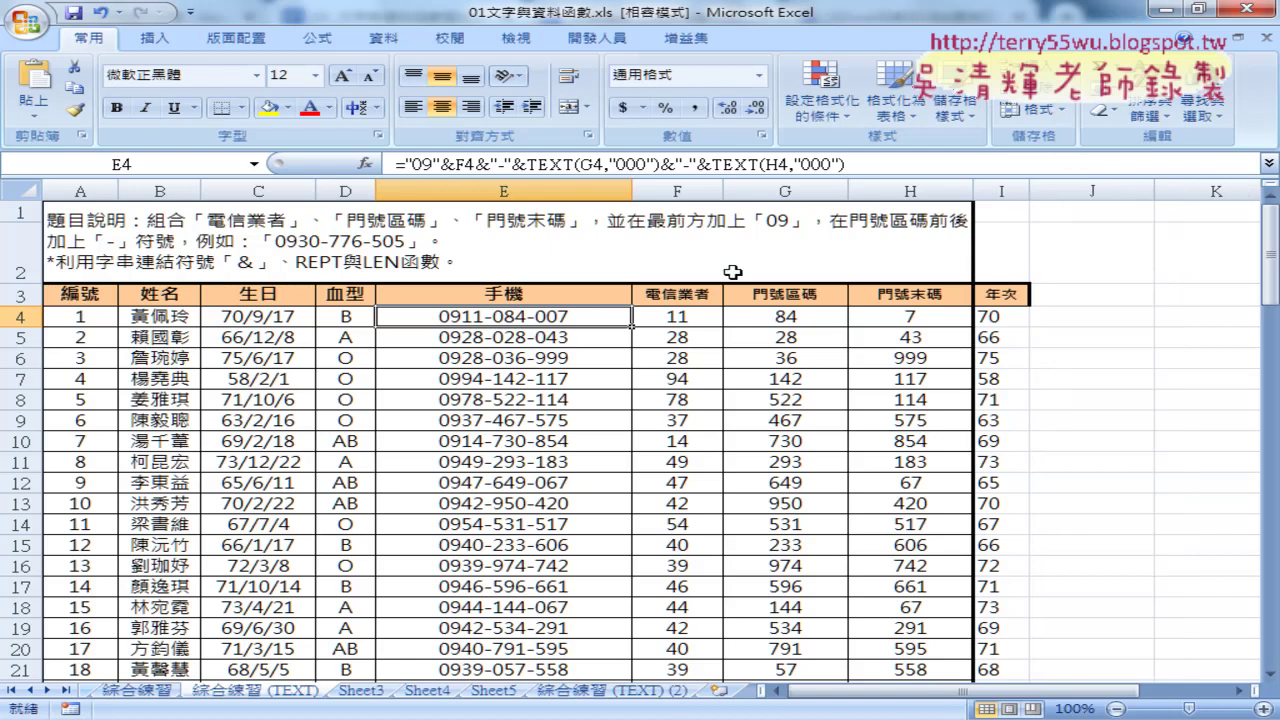
click(996, 186)
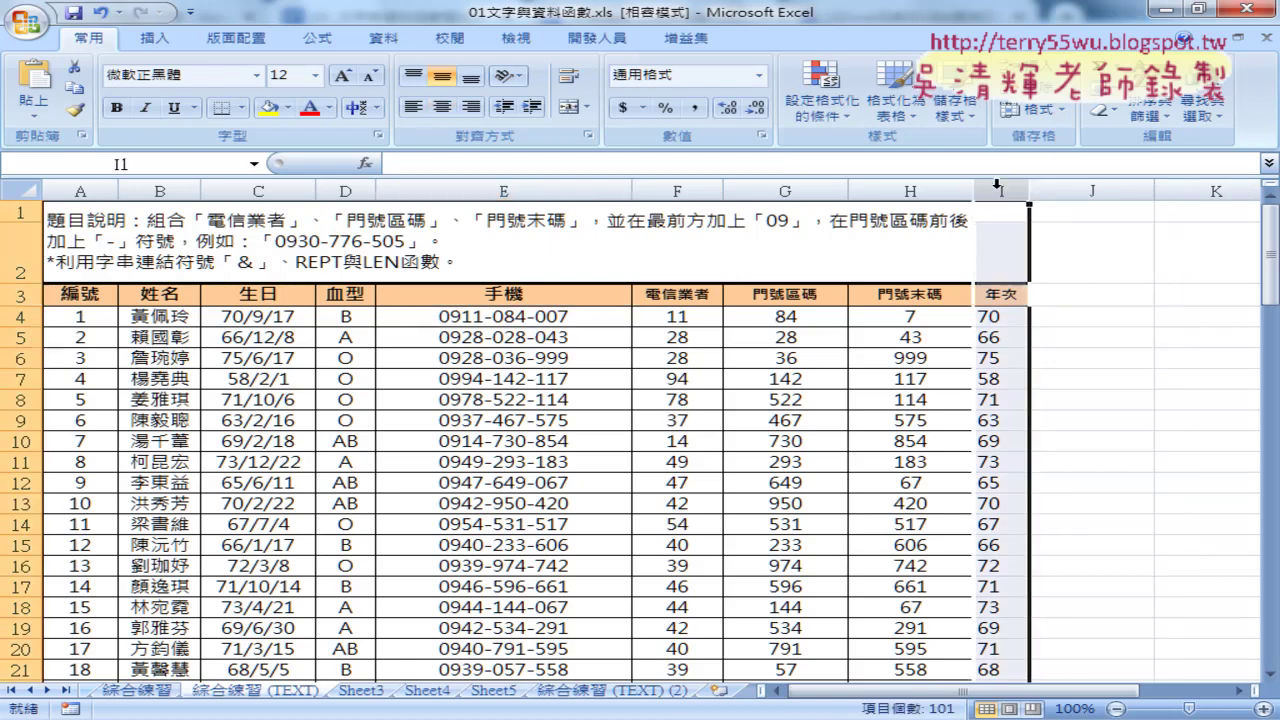
click(525, 189)
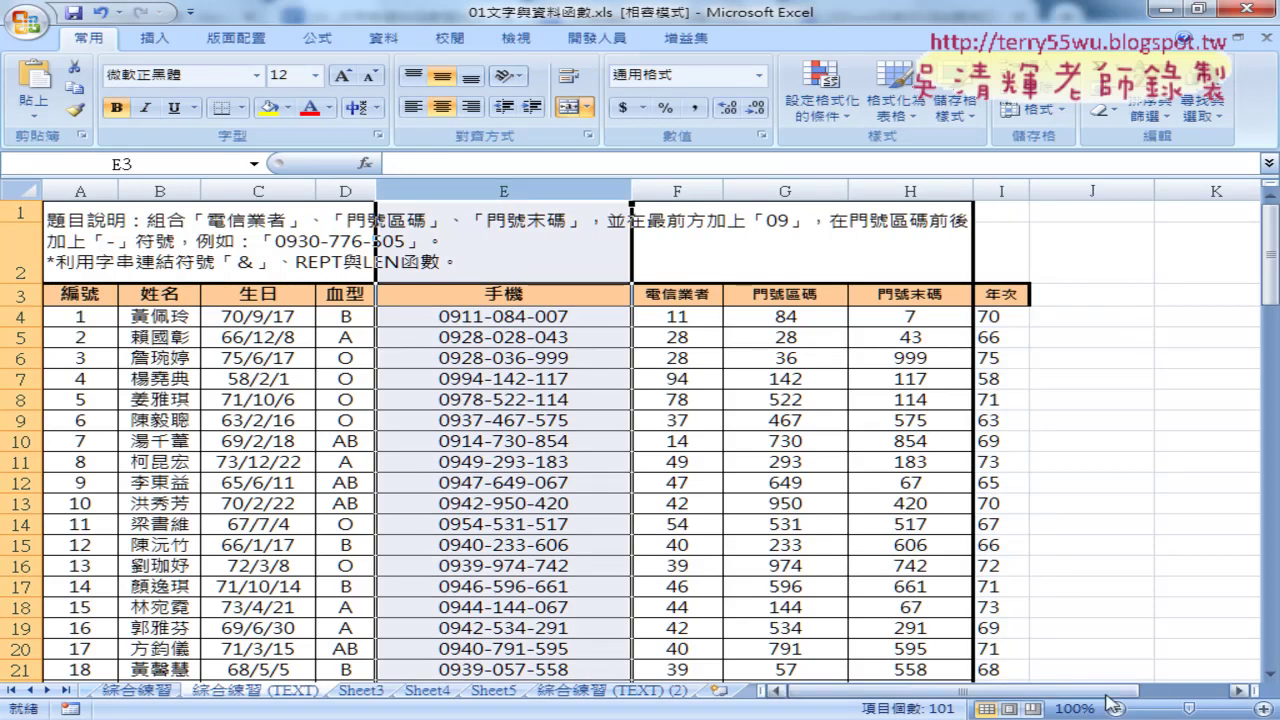
- Show the Developer tab's macro tools, then bring the Google Docs tutorial to the front
scroll(1110, 697, right, 1)
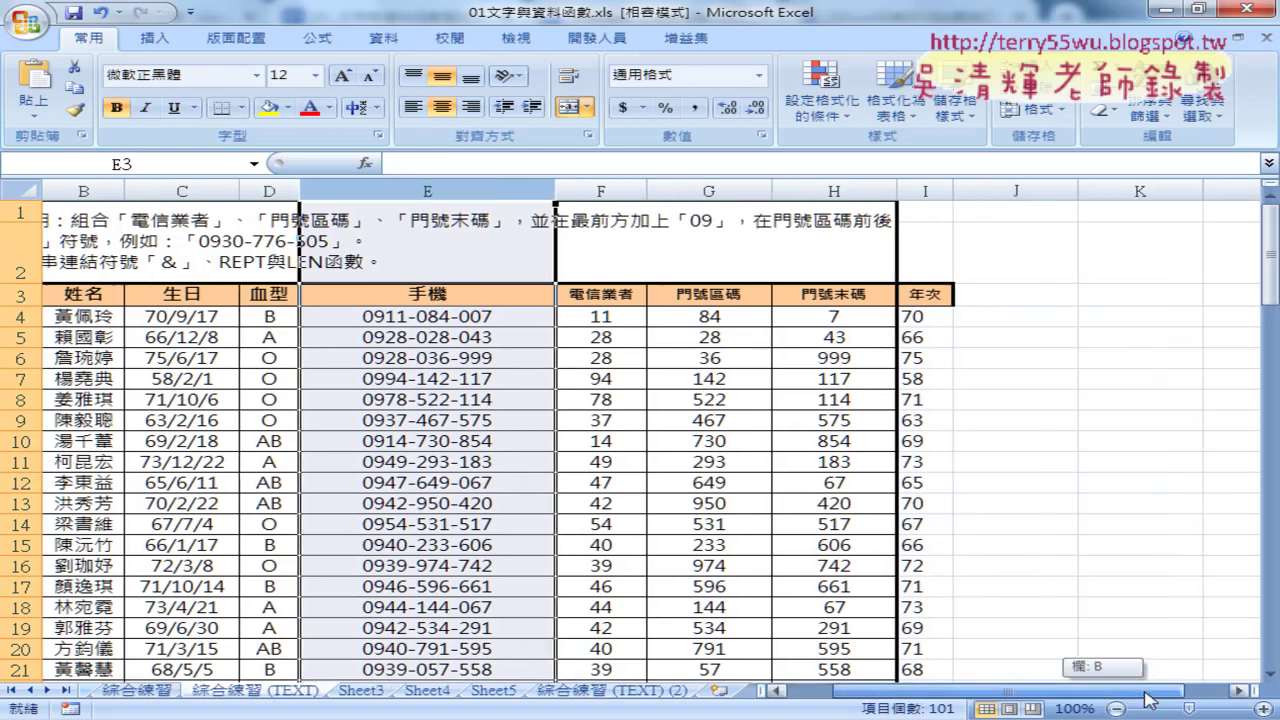
click(596, 40)
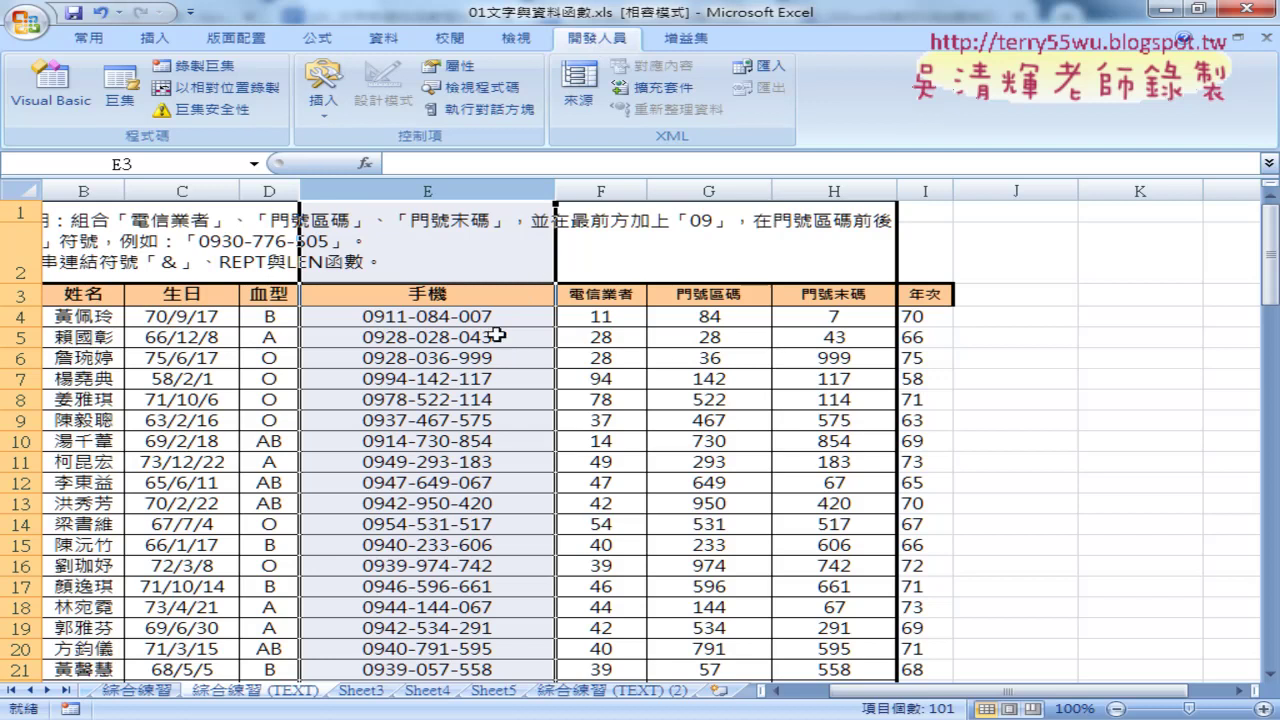
mouse_move(363, 719)
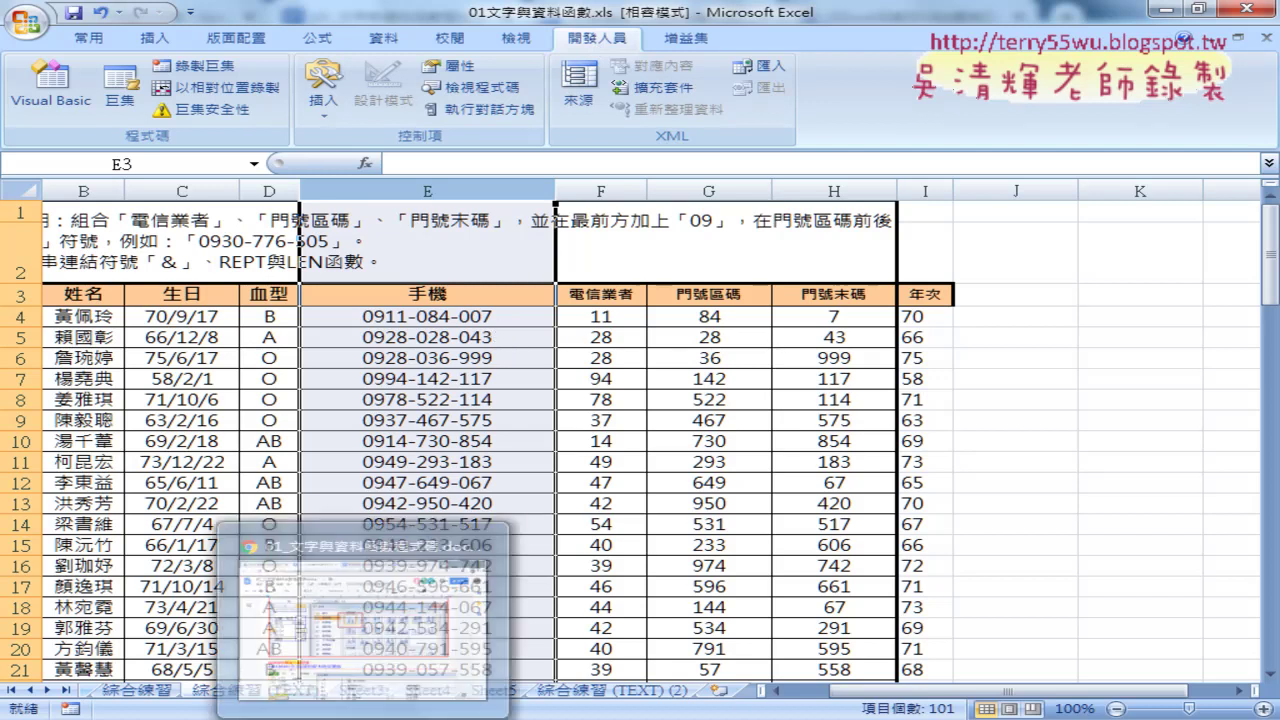
click(378, 628)
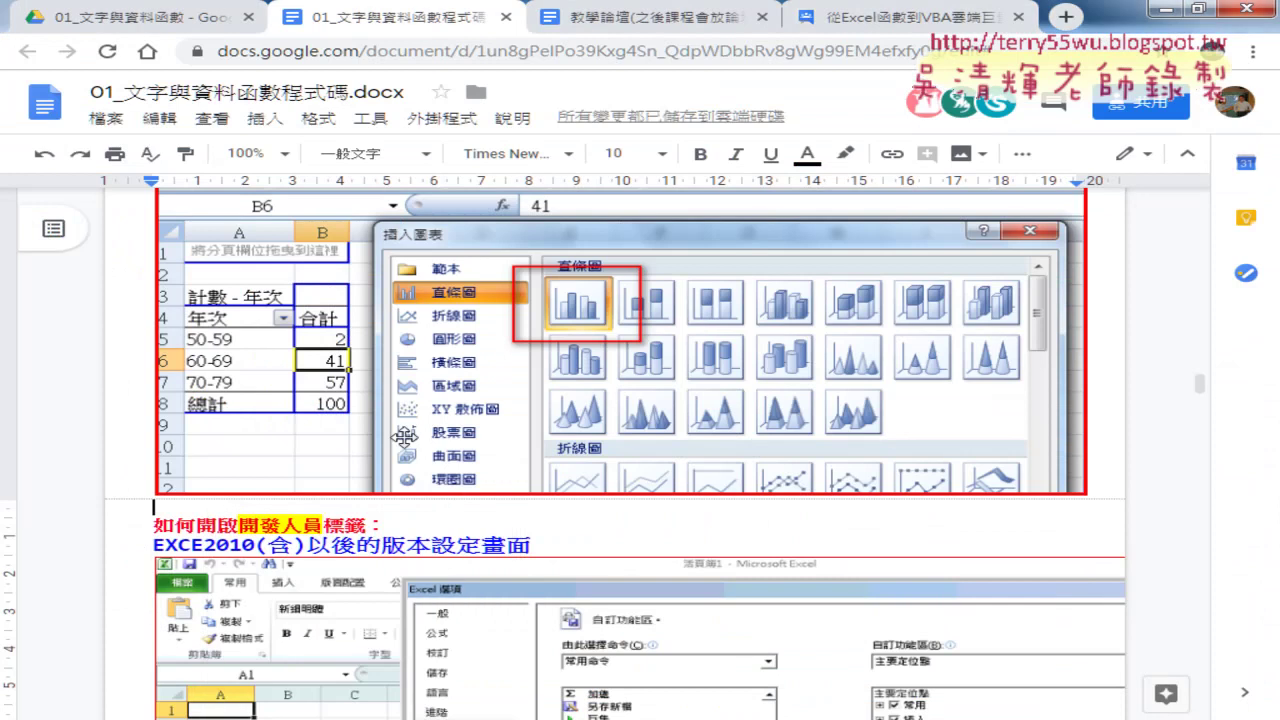
- Browse the tutorial and highlight EXCE2010 in the blue heading
scroll(393, 451, up, 1)
scroll(393, 451, up, 4)
scroll(393, 451, up, 1)
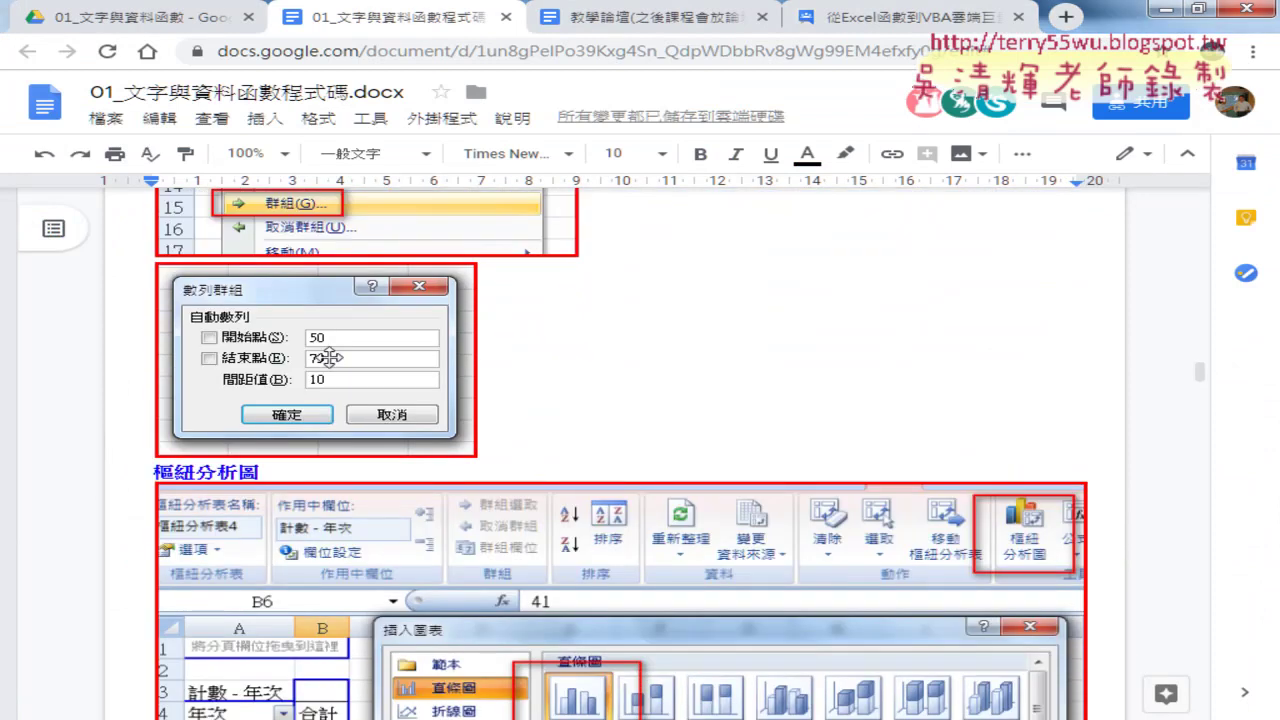
scroll(345, 372, up, 3)
scroll(345, 400, down, 2)
scroll(371, 423, down, 2)
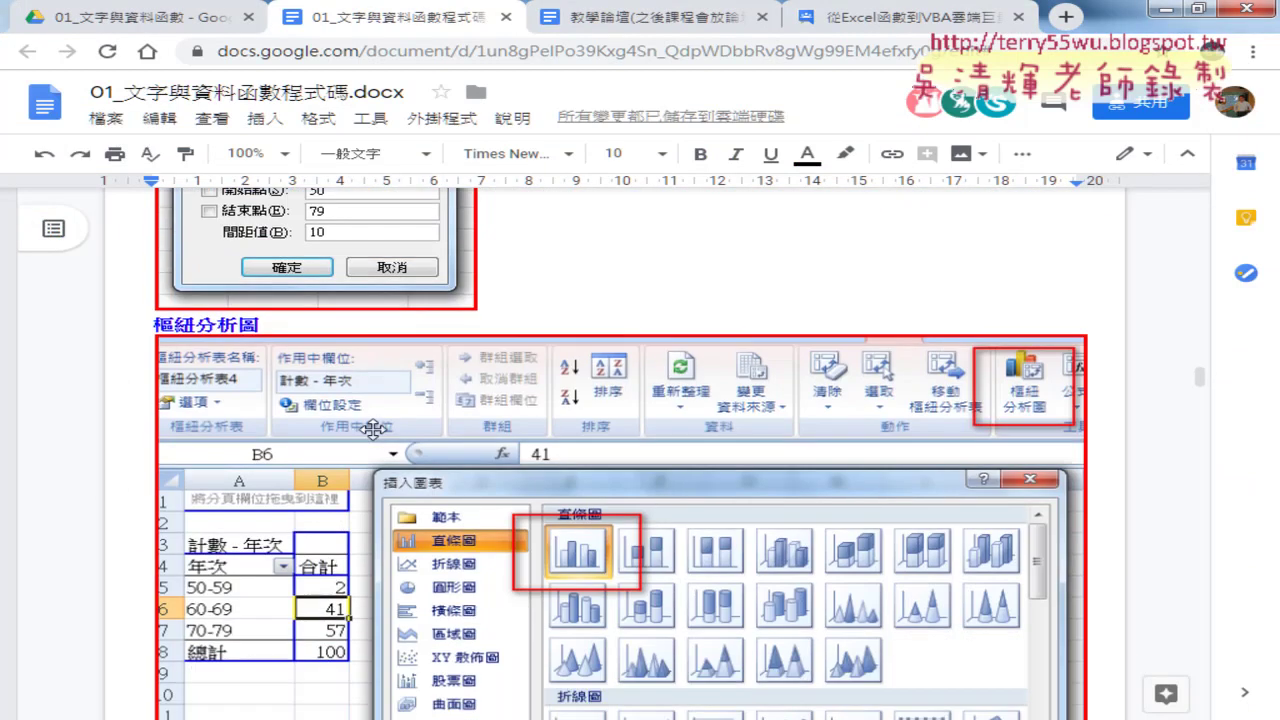
scroll(371, 423, down, 3)
scroll(373, 429, down, 2)
scroll(373, 429, down, 2)
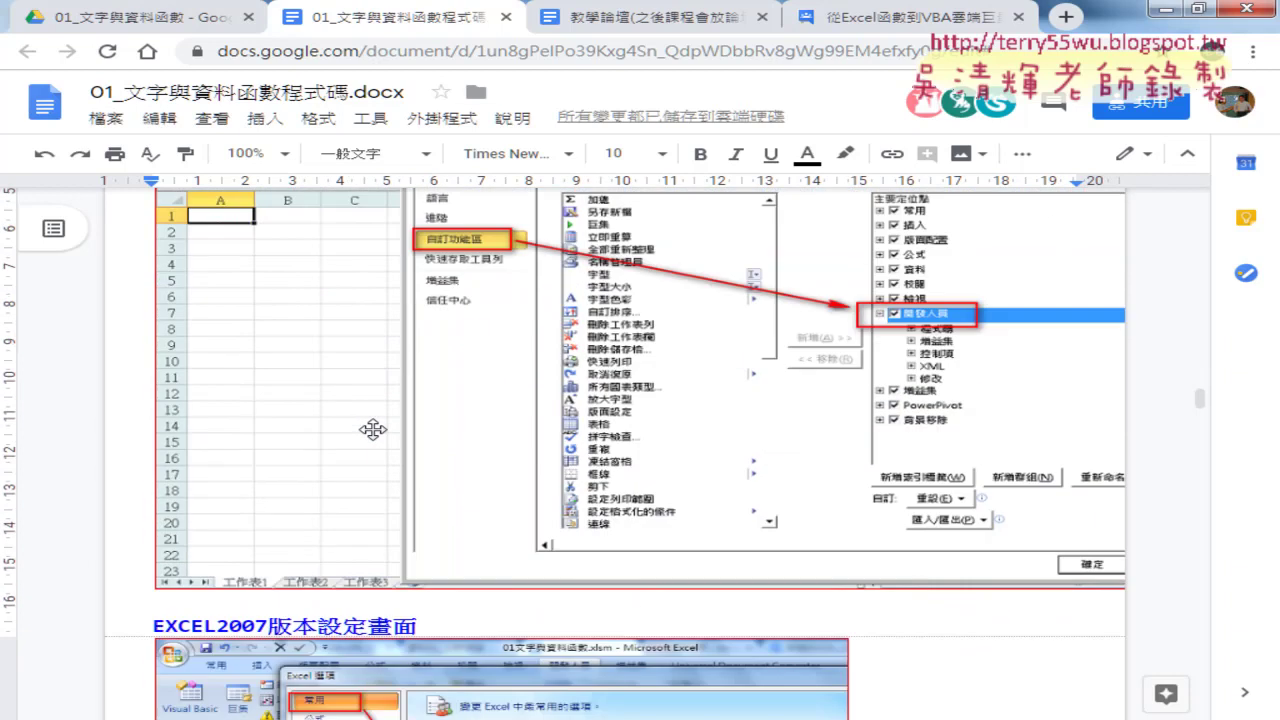
scroll(373, 429, up, 2)
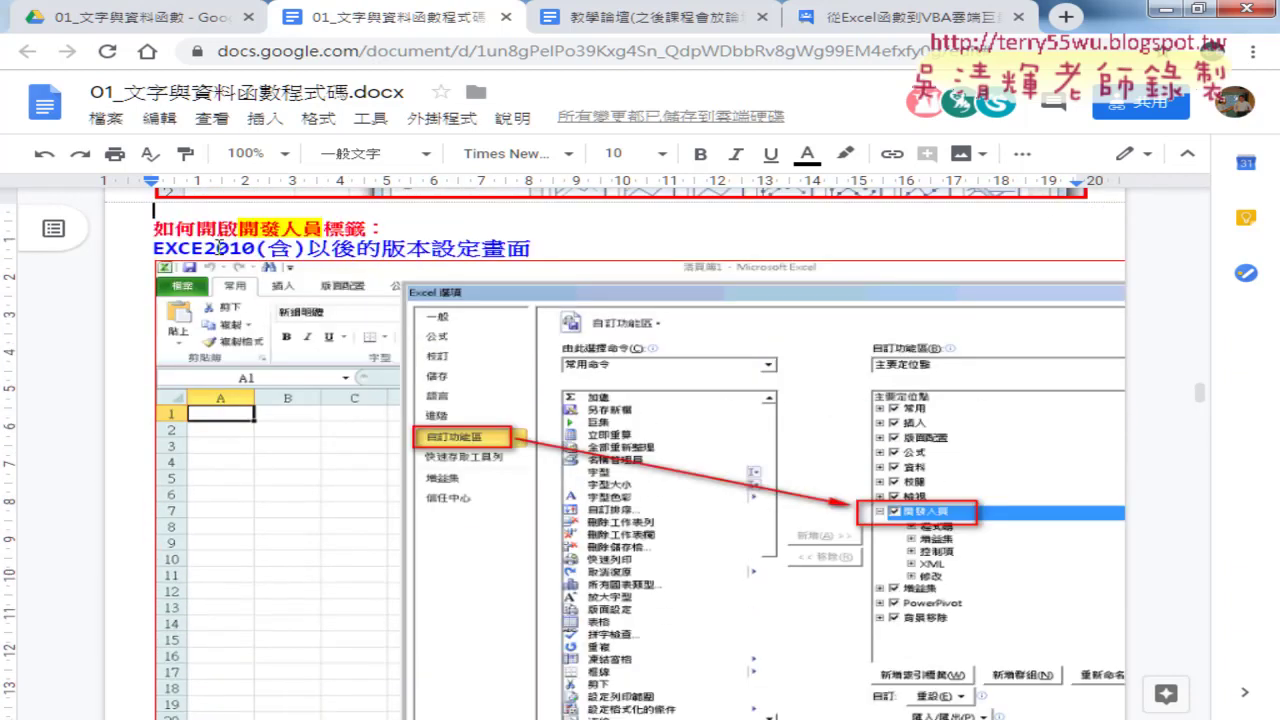
drag(154, 250, 257, 250)
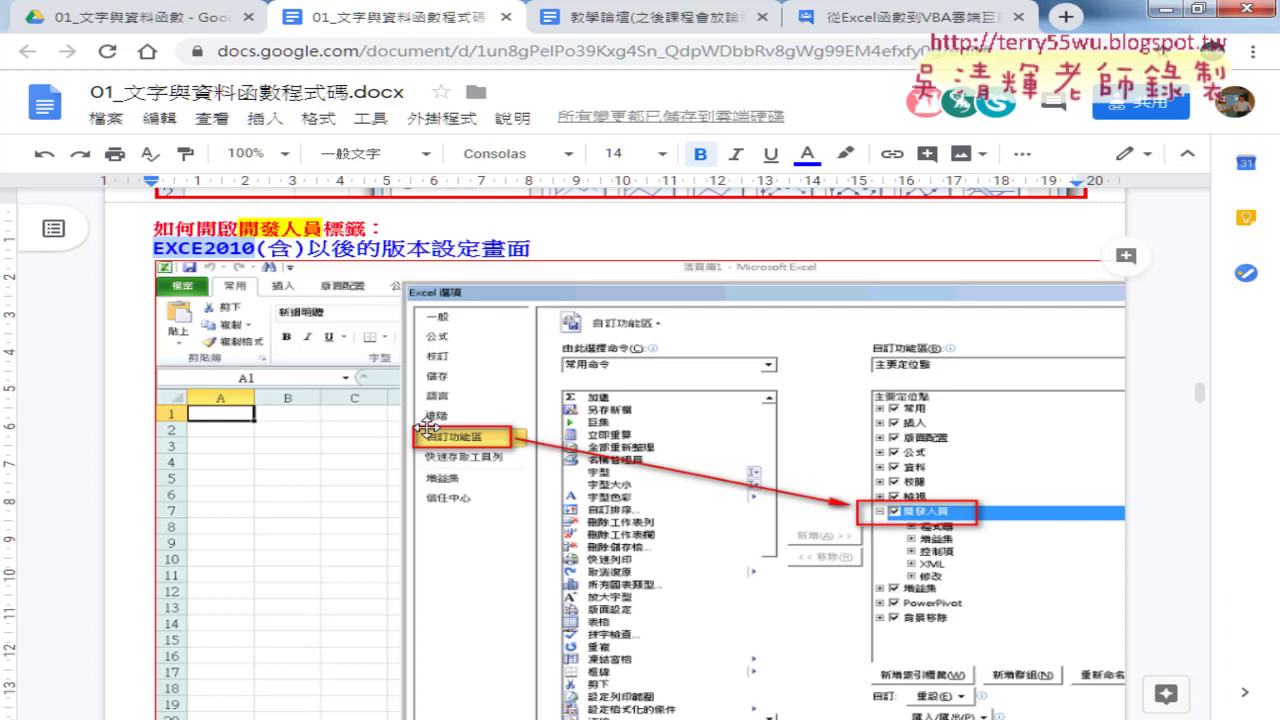
- Scroll to the VBA macro listings, copy the name 手機號碼串接, and return to Excel
scroll(423, 423, down, 3)
scroll(427, 427, down, 2)
scroll(427, 427, down, 1)
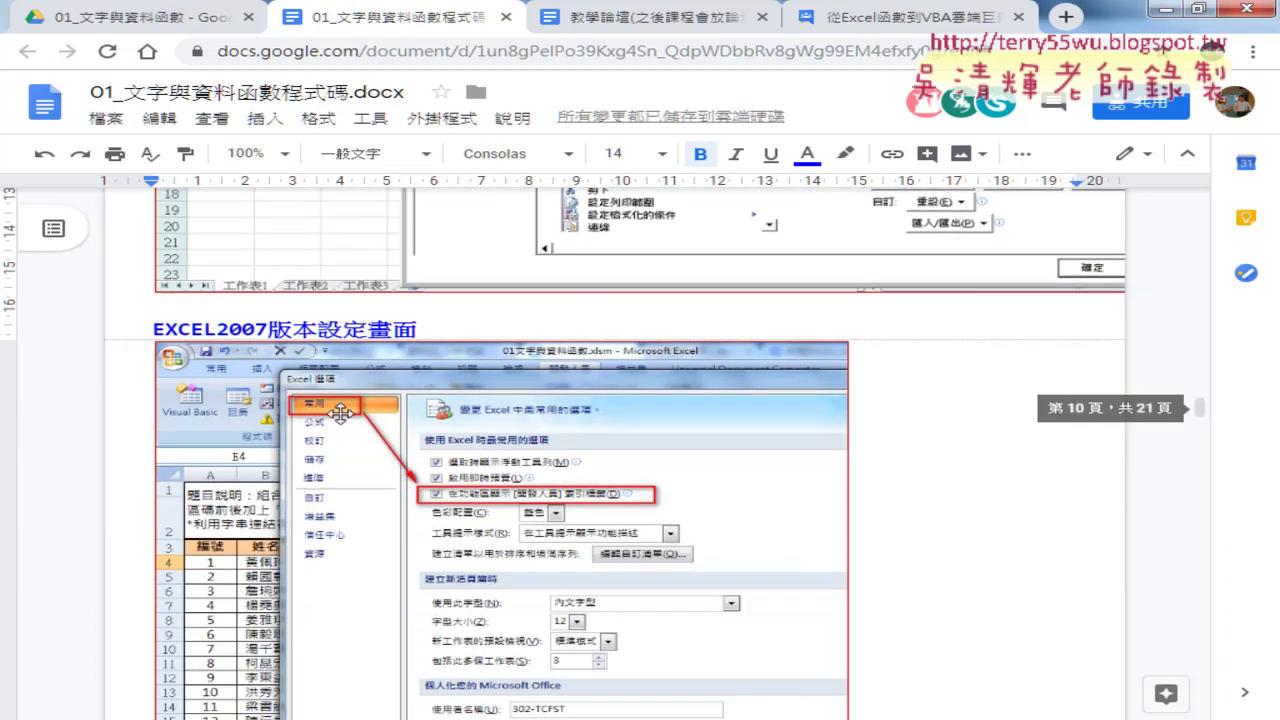
scroll(328, 410, down, 1)
scroll(456, 500, down, 4)
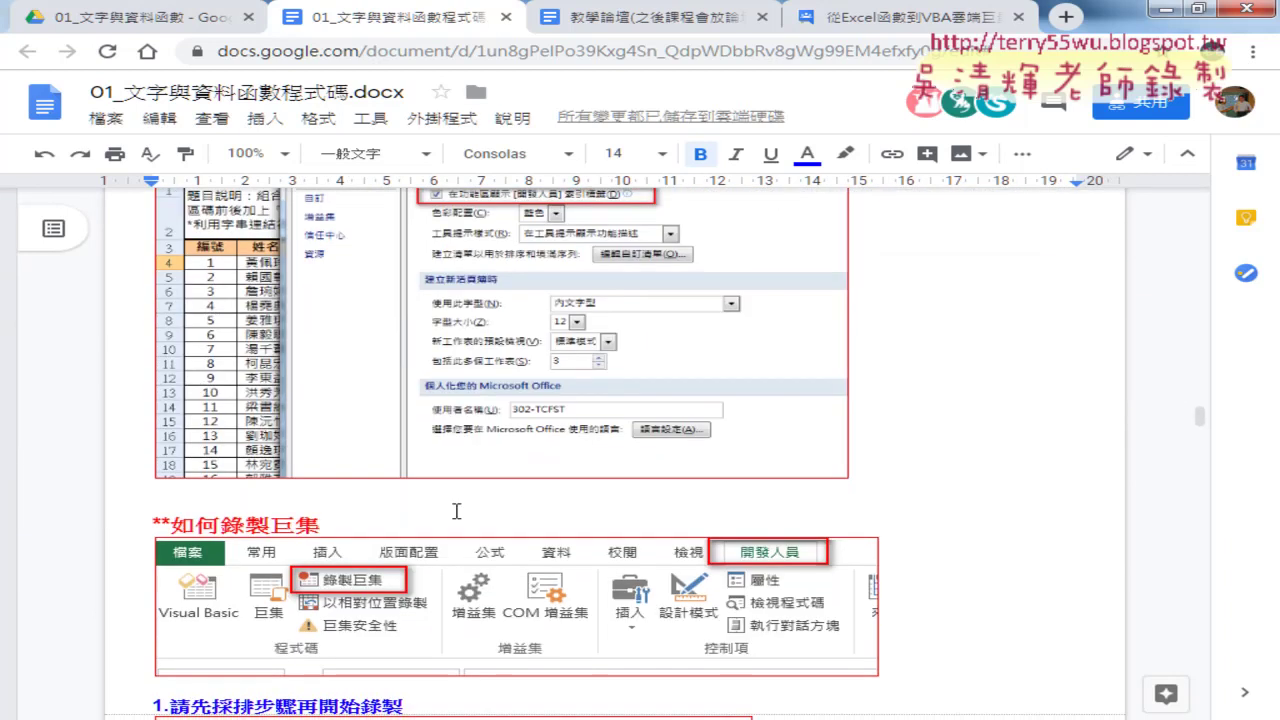
scroll(456, 500, down, 3)
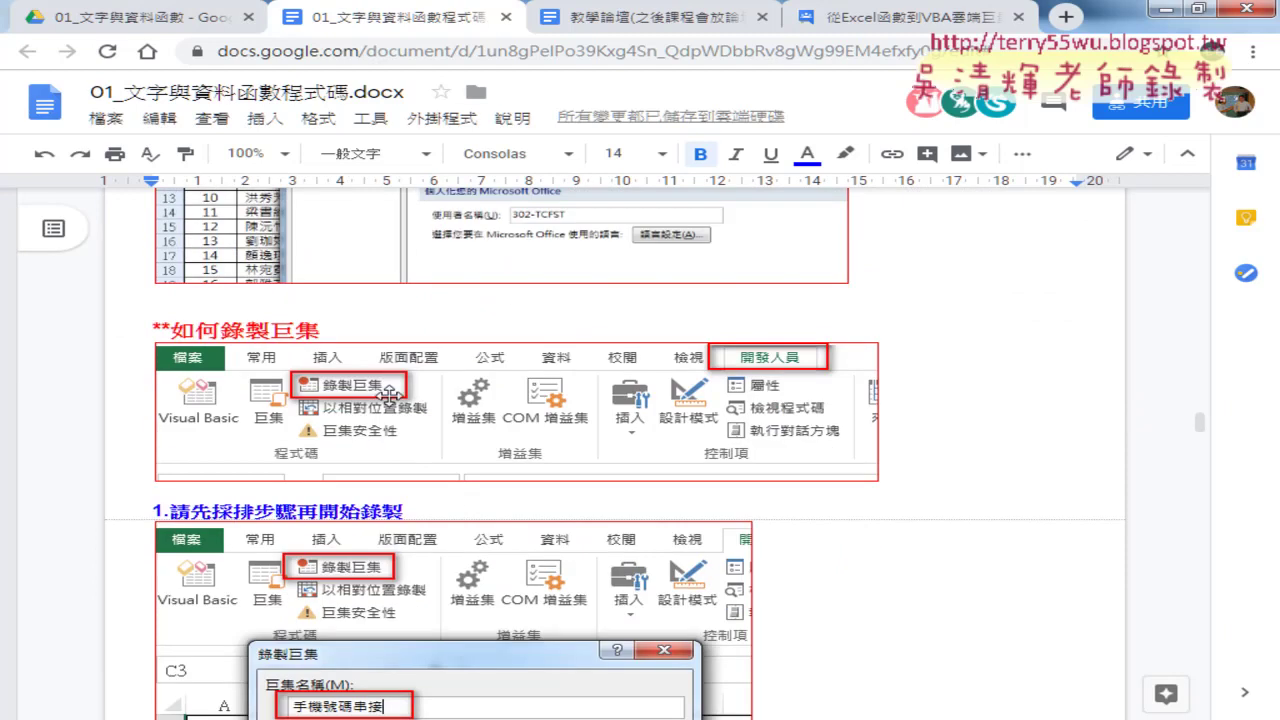
scroll(358, 478, down, 1)
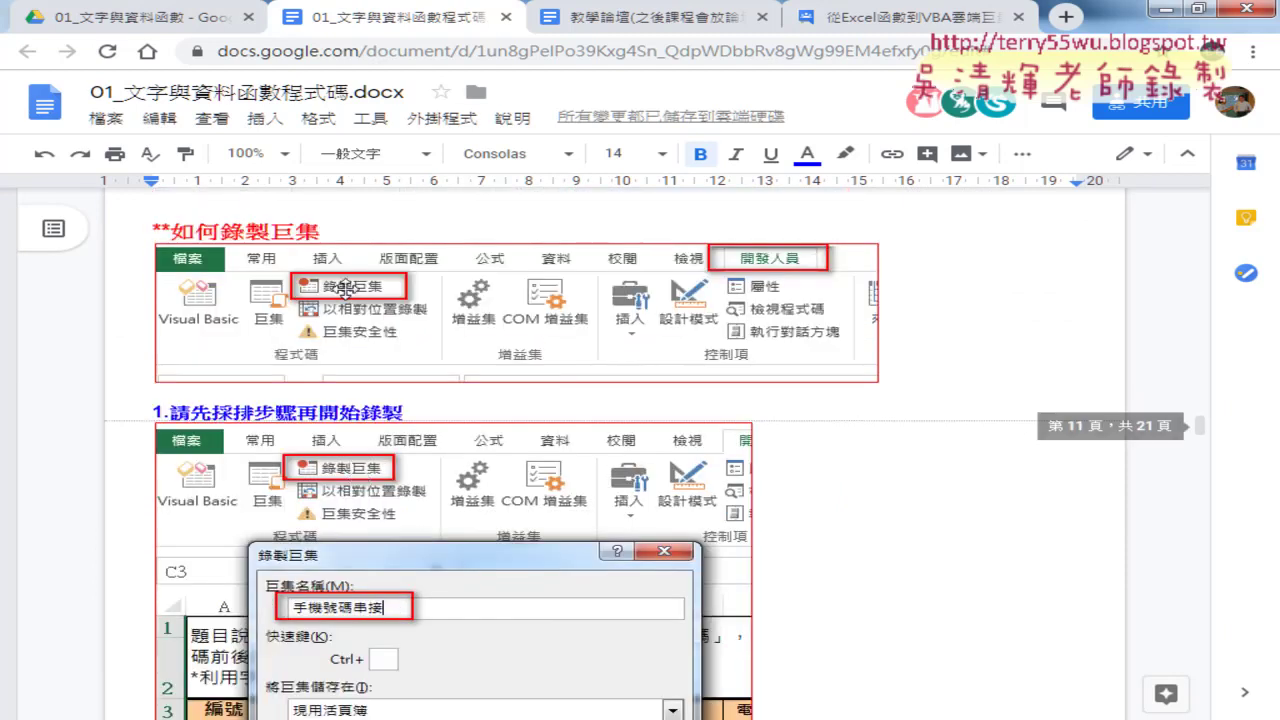
scroll(373, 465, down, 1)
scroll(373, 465, down, 5)
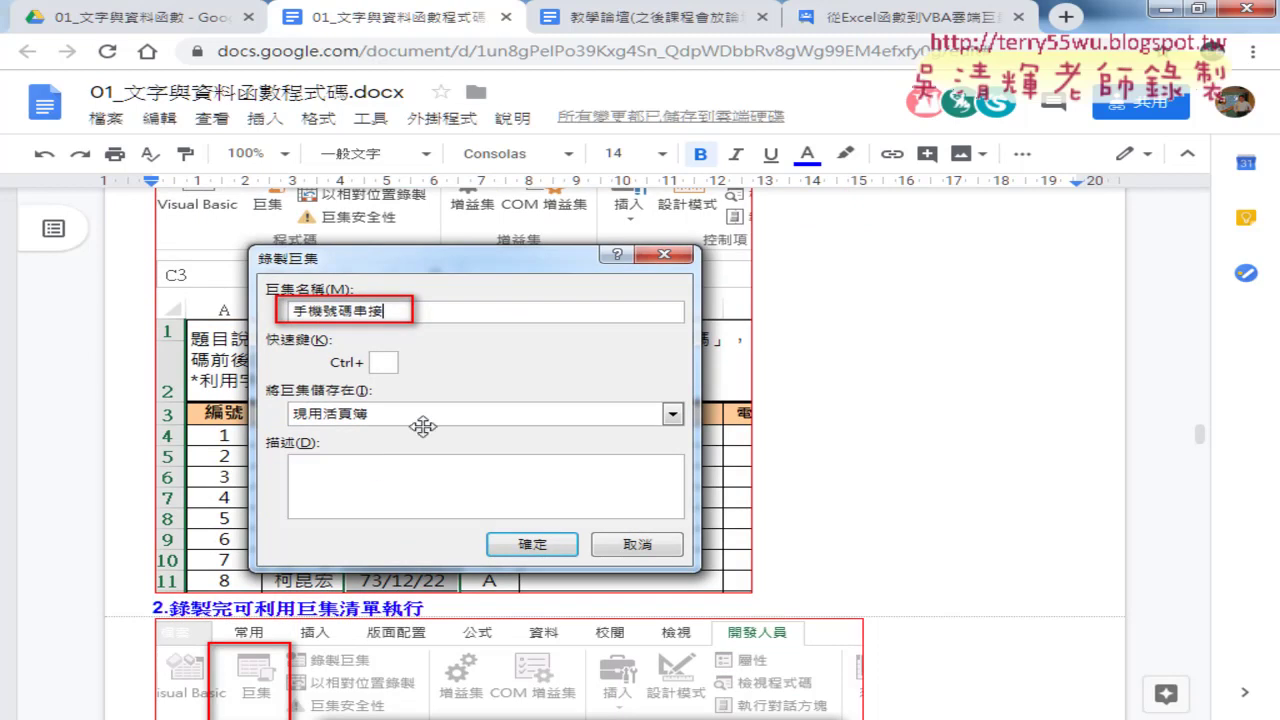
scroll(420, 423, down, 10)
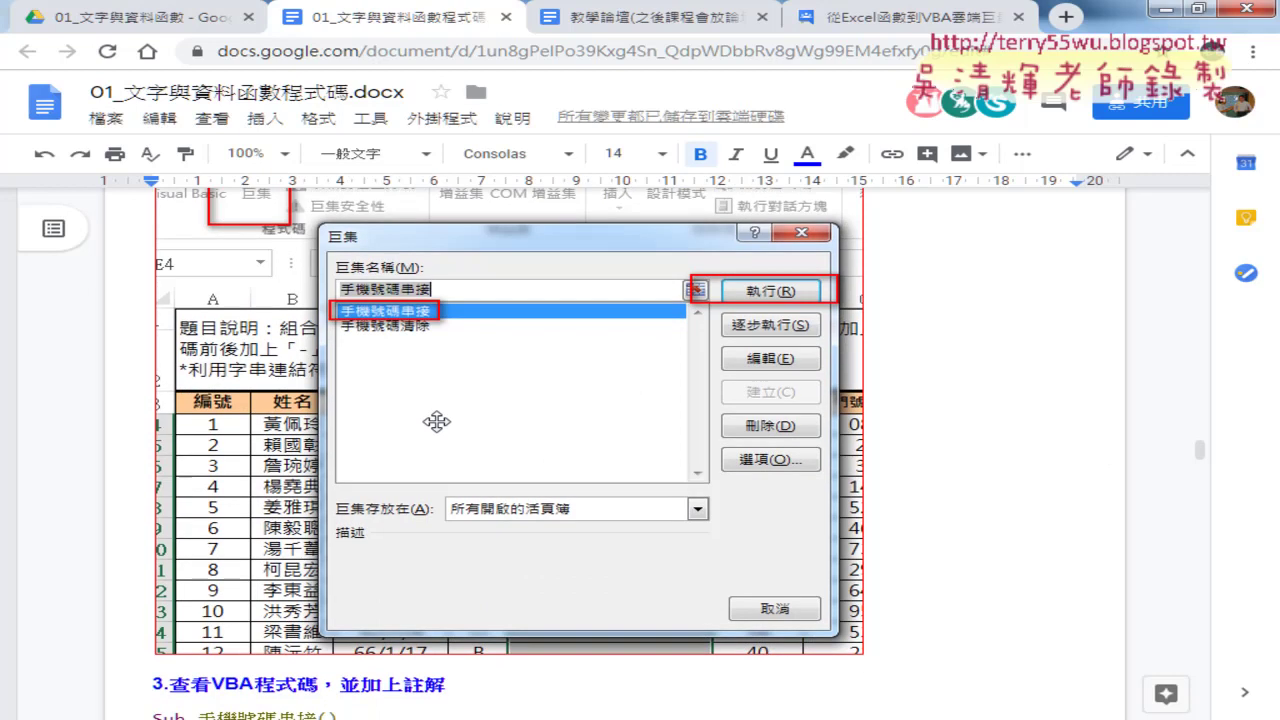
scroll(434, 420, down, 5)
scroll(434, 420, down, 3)
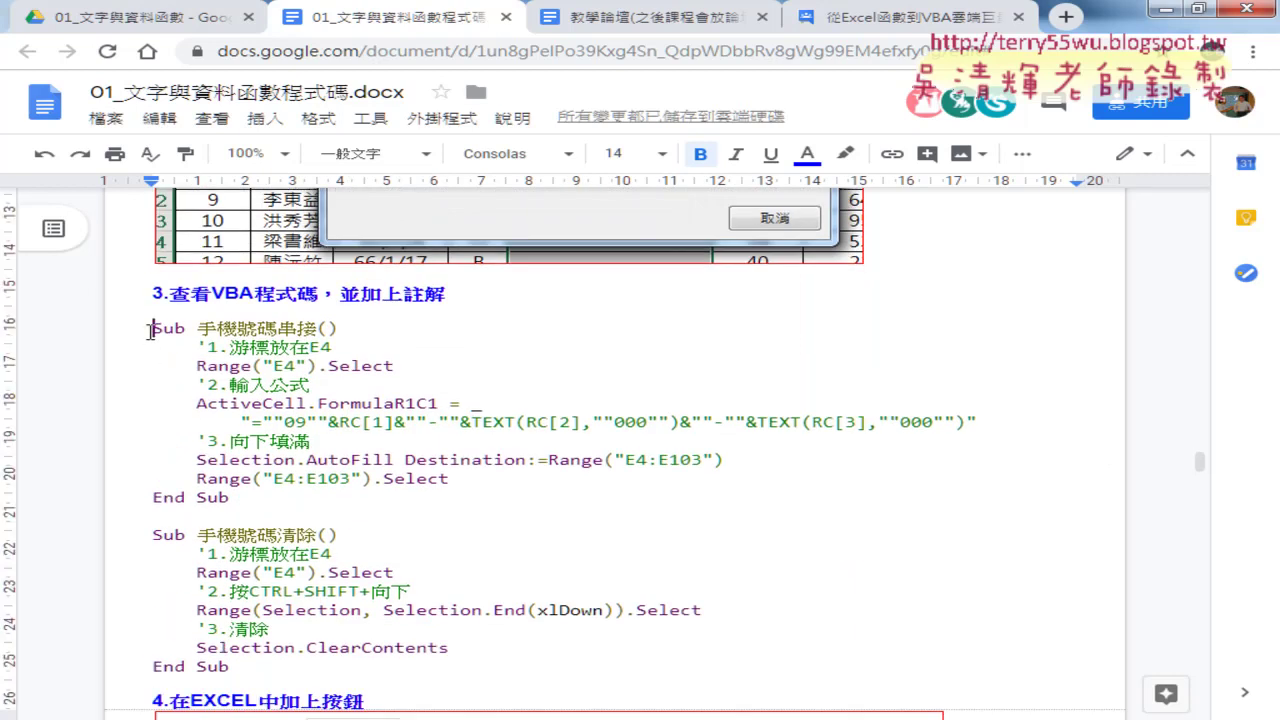
drag(150, 328, 352, 668)
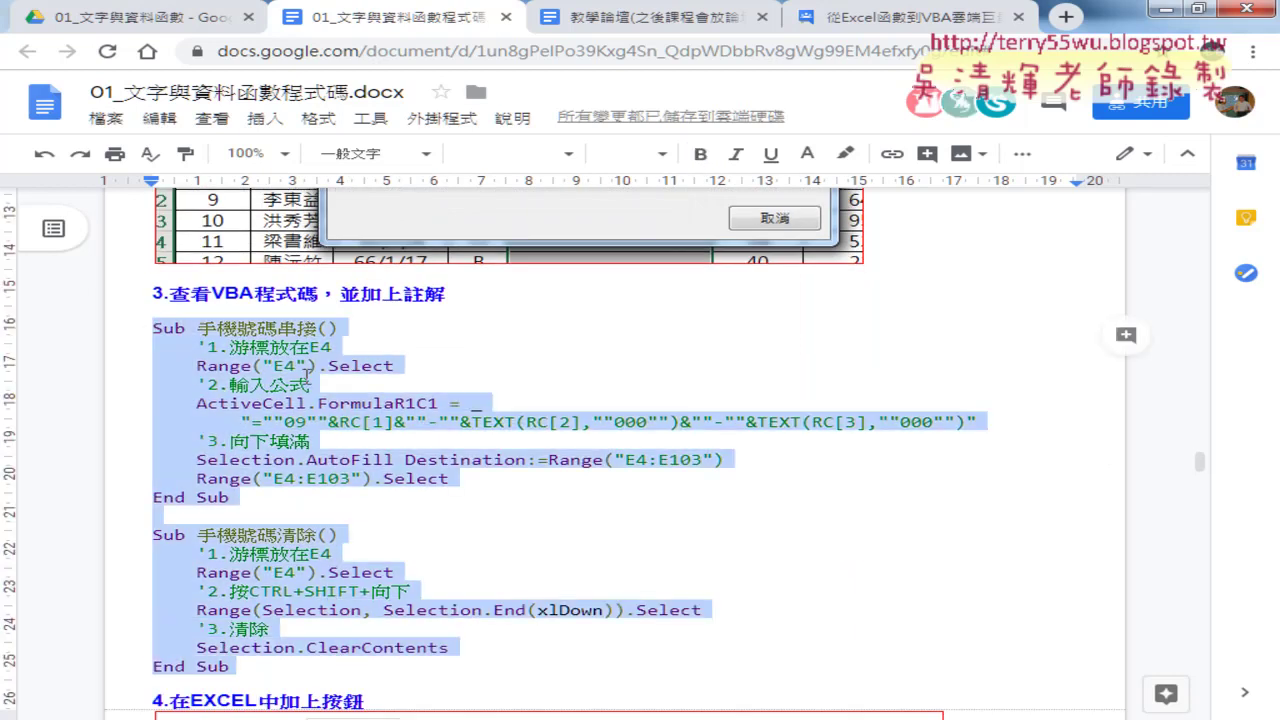
drag(197, 327, 316, 327)
key(ctrl+c)
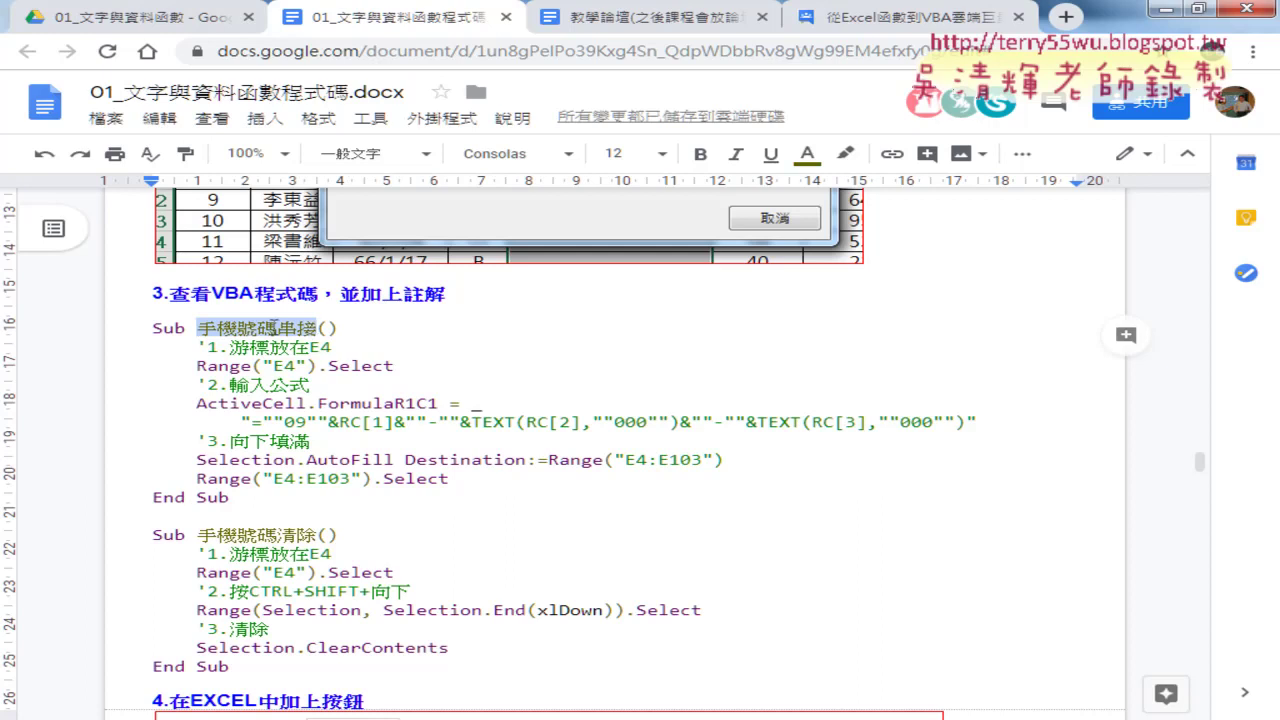
key(alt+Tab)
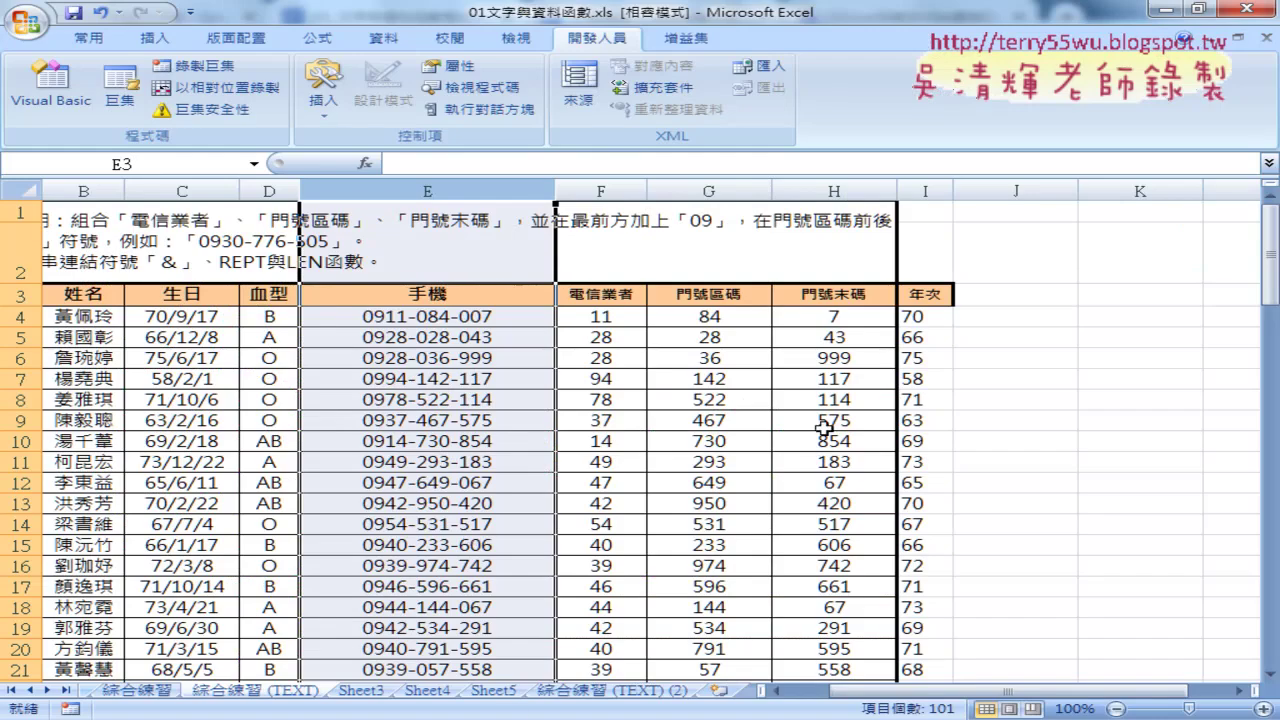
- Start recording a macro named 手機號碼串接 in this workbook, then select E6 and E4
click(1032, 321)
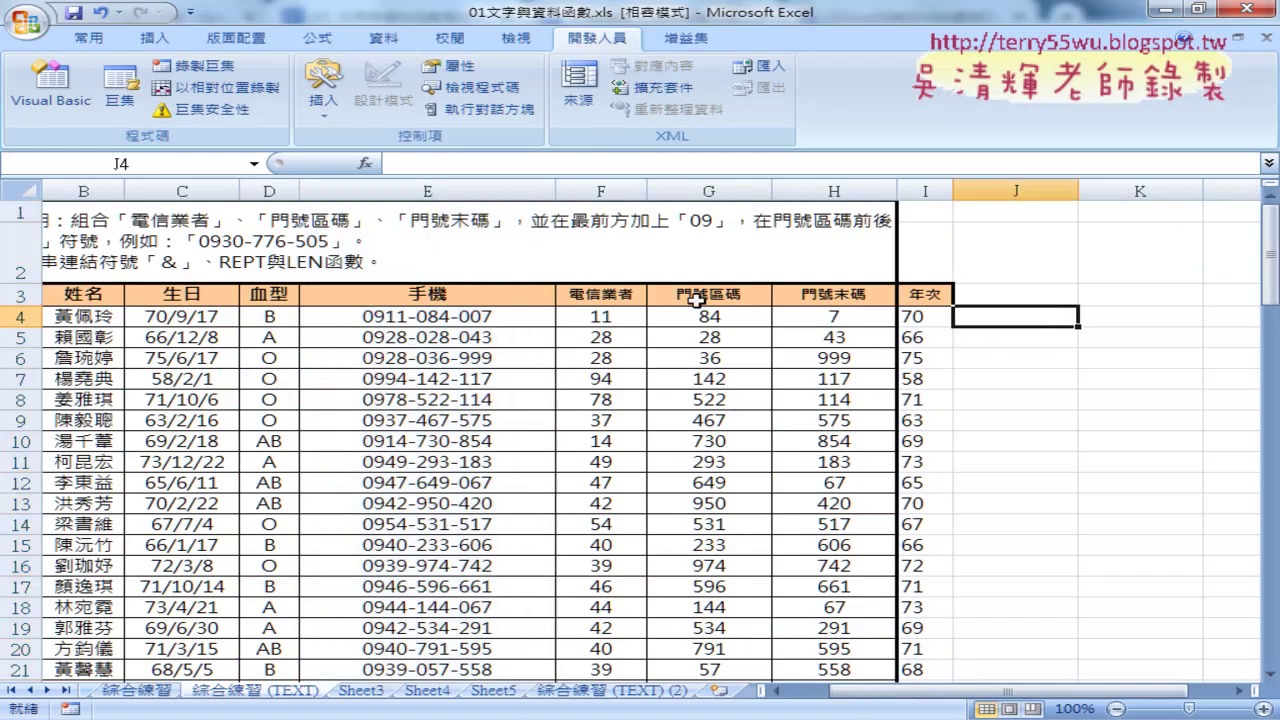
click(459, 315)
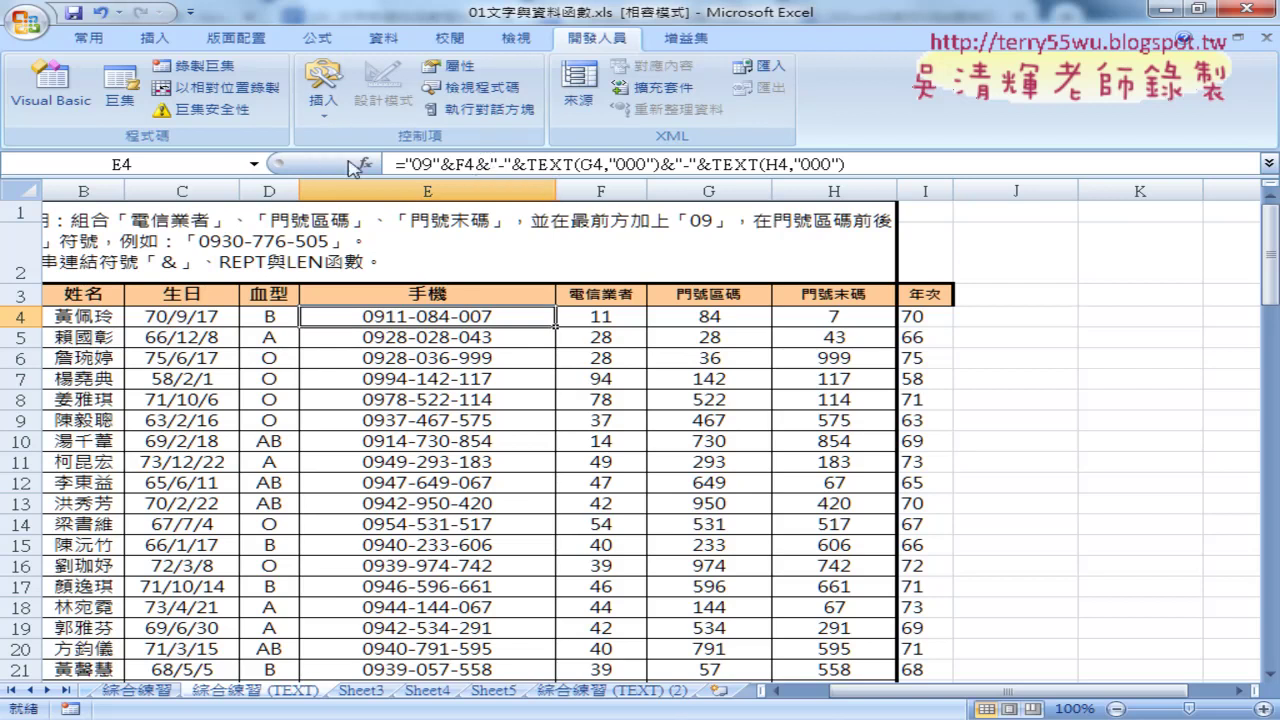
click(1008, 290)
click(222, 70)
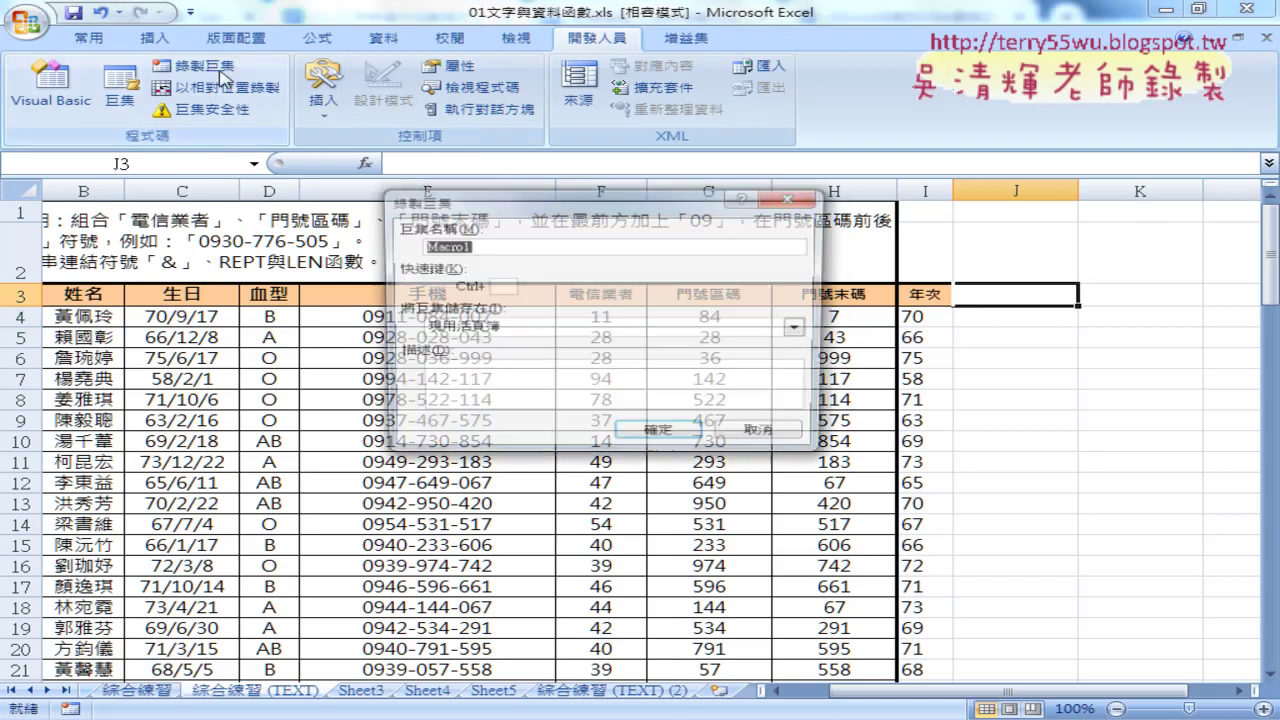
right_click(463, 259)
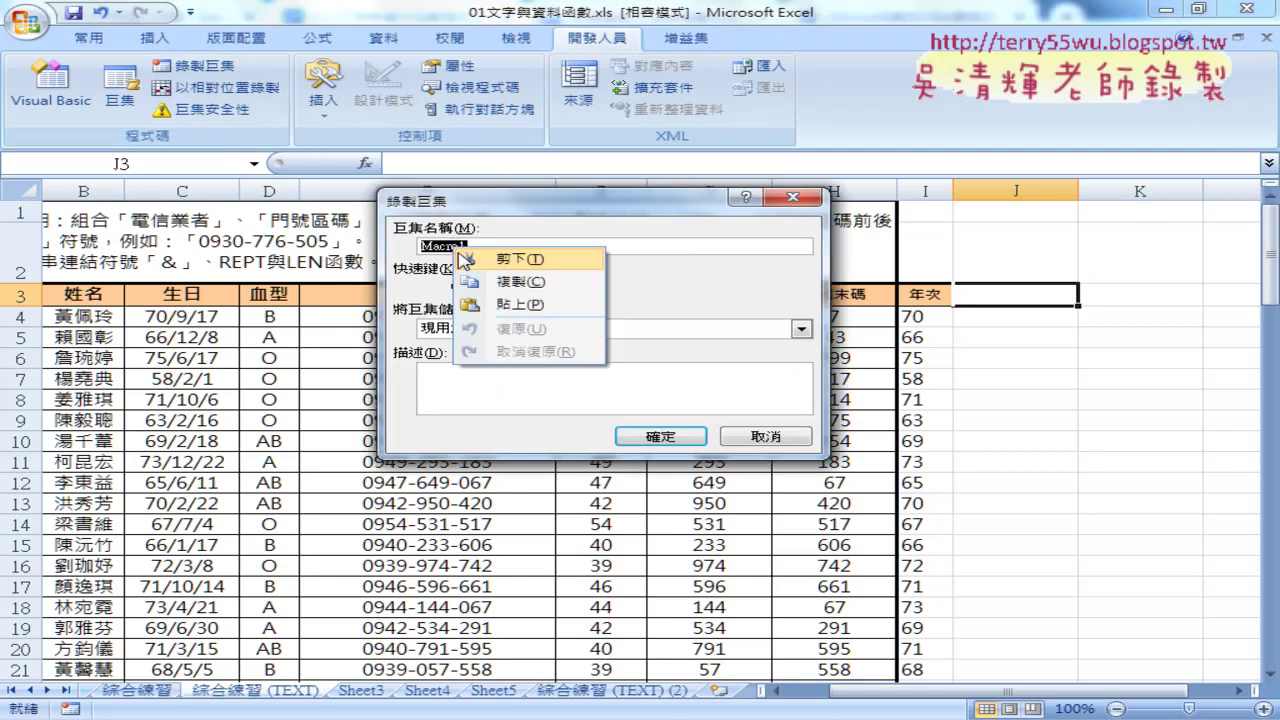
click(510, 304)
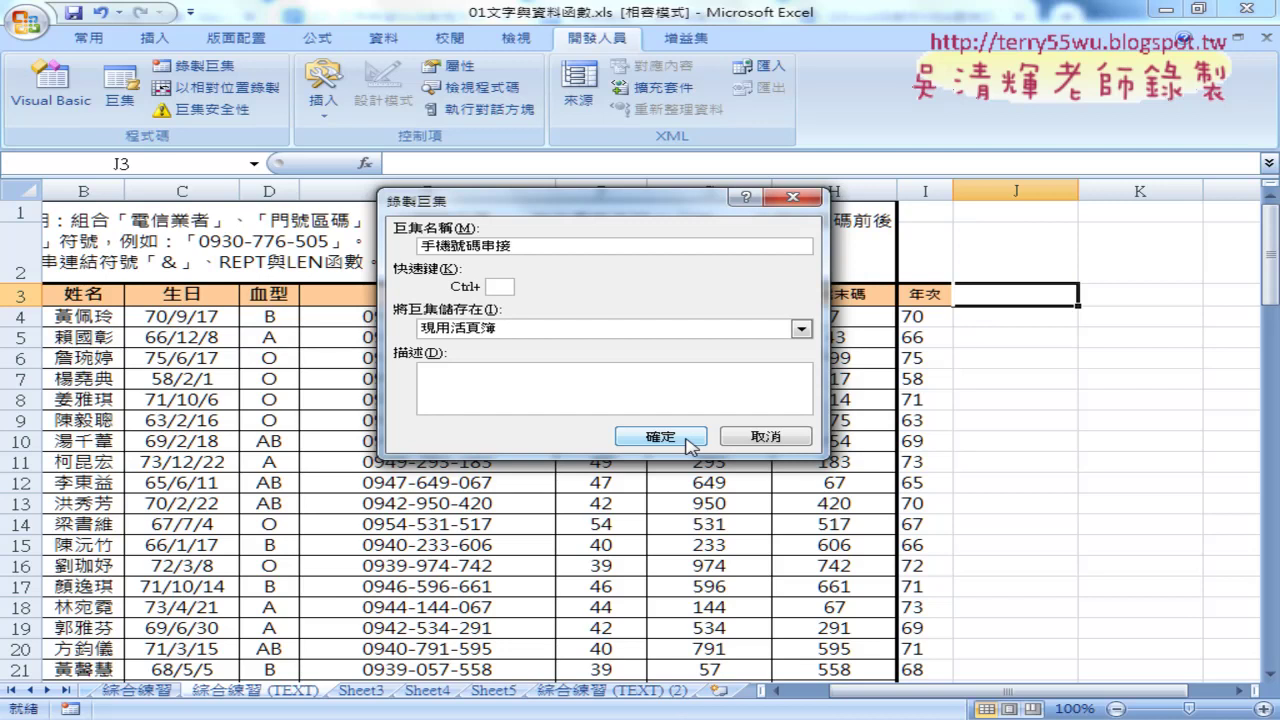
click(687, 442)
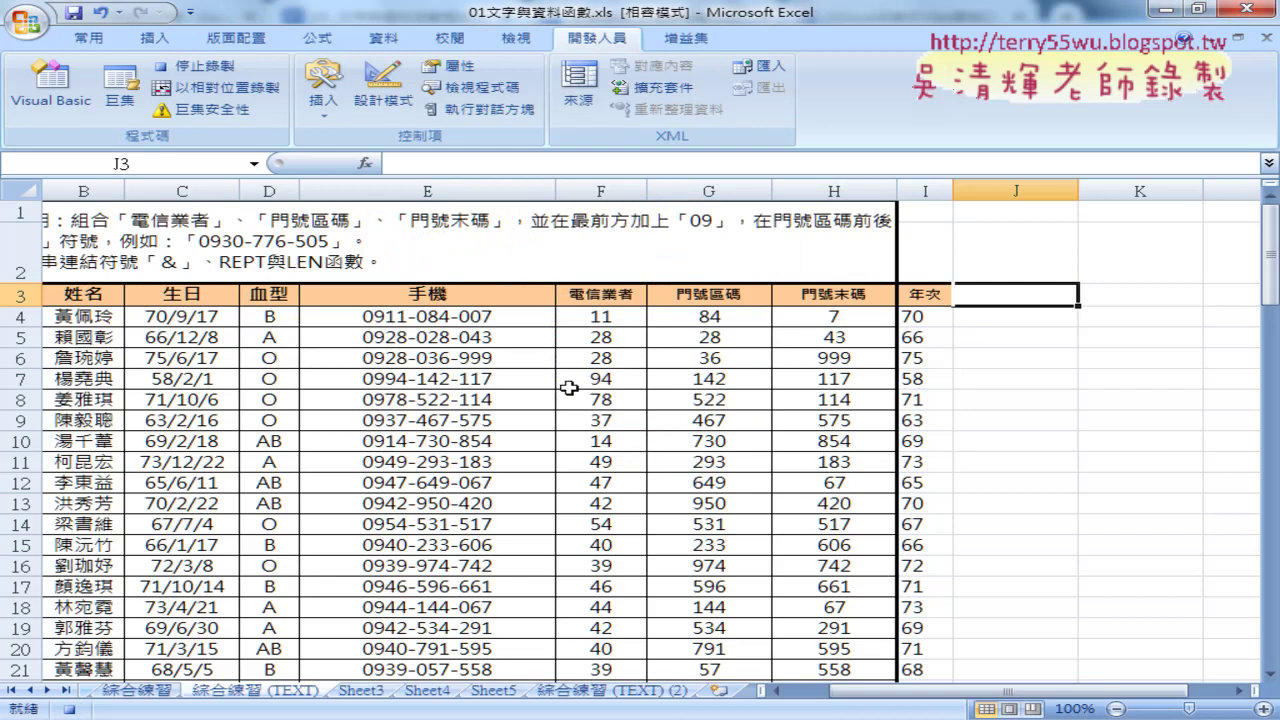
click(494, 352)
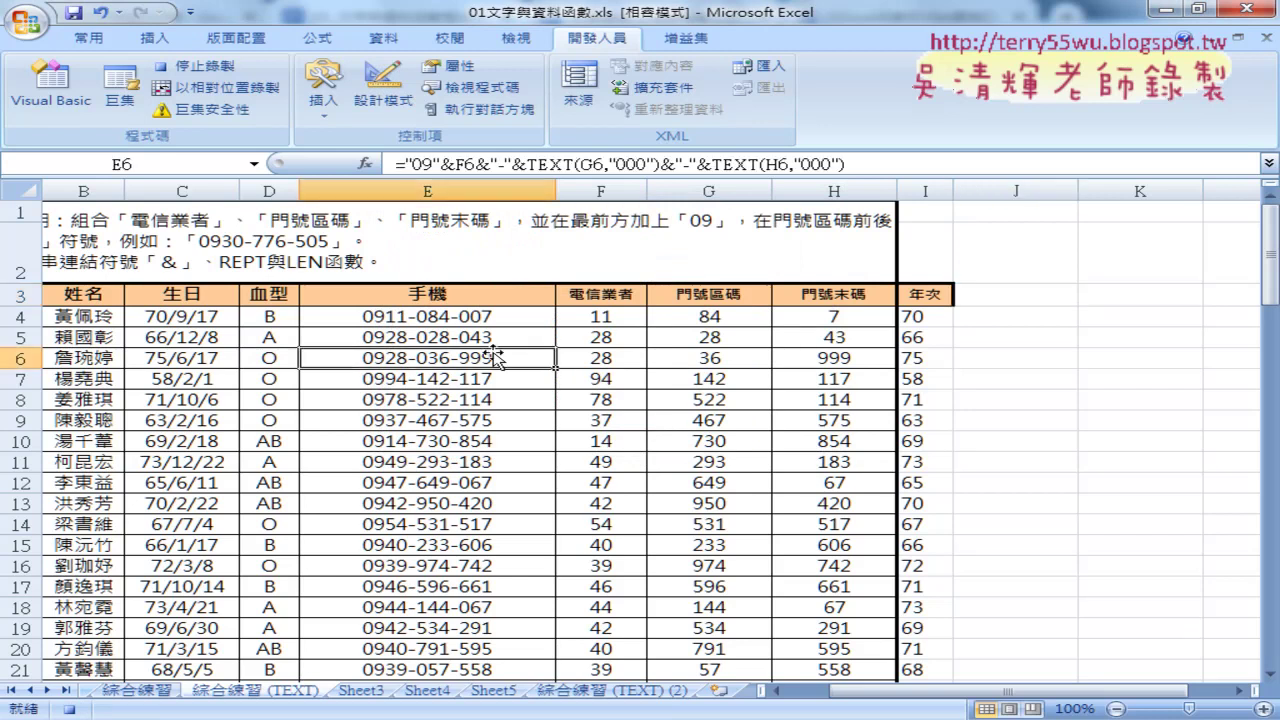
click(478, 311)
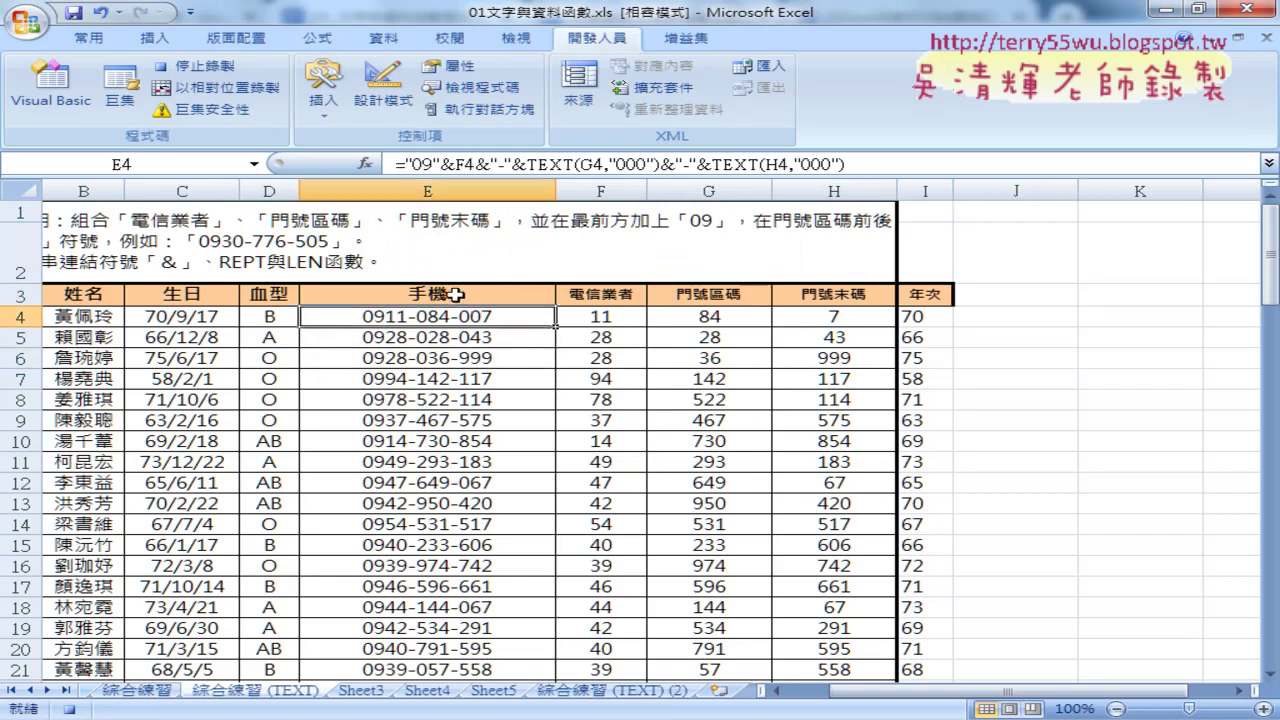
- Stop recording and restart it as 手機號碼串接, replacing the existing macro of that name
click(188, 65)
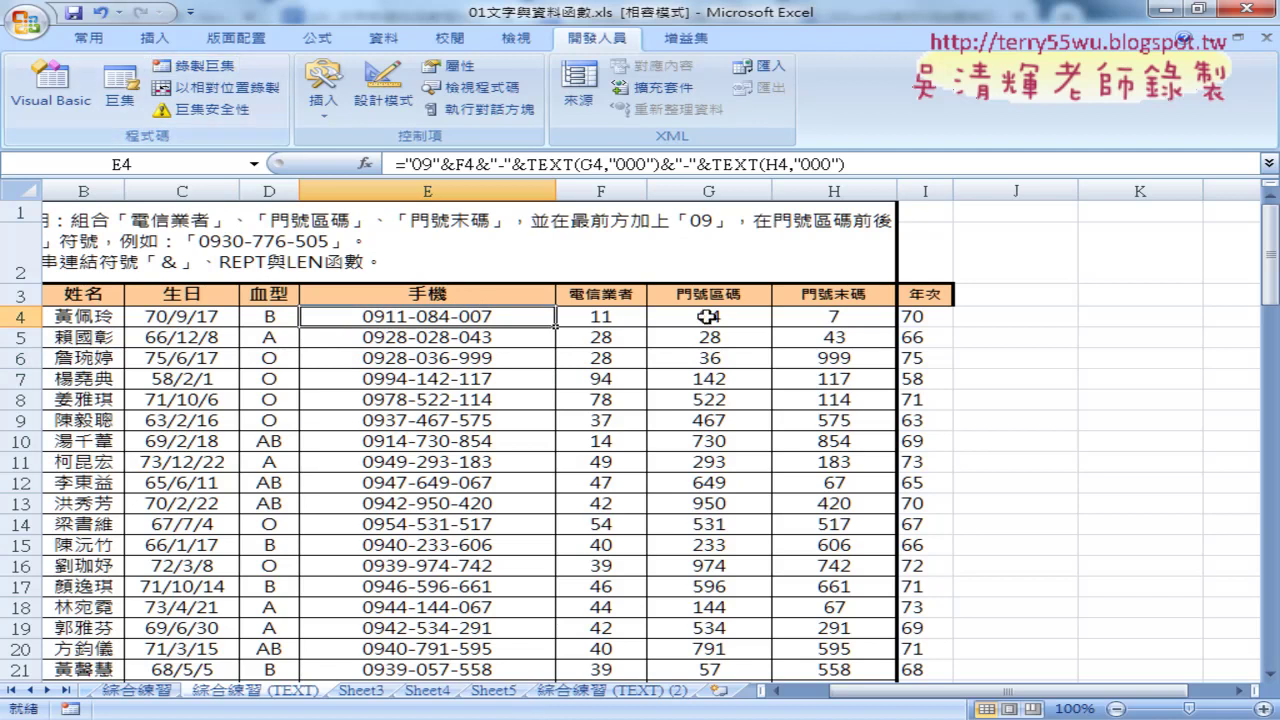
click(188, 65)
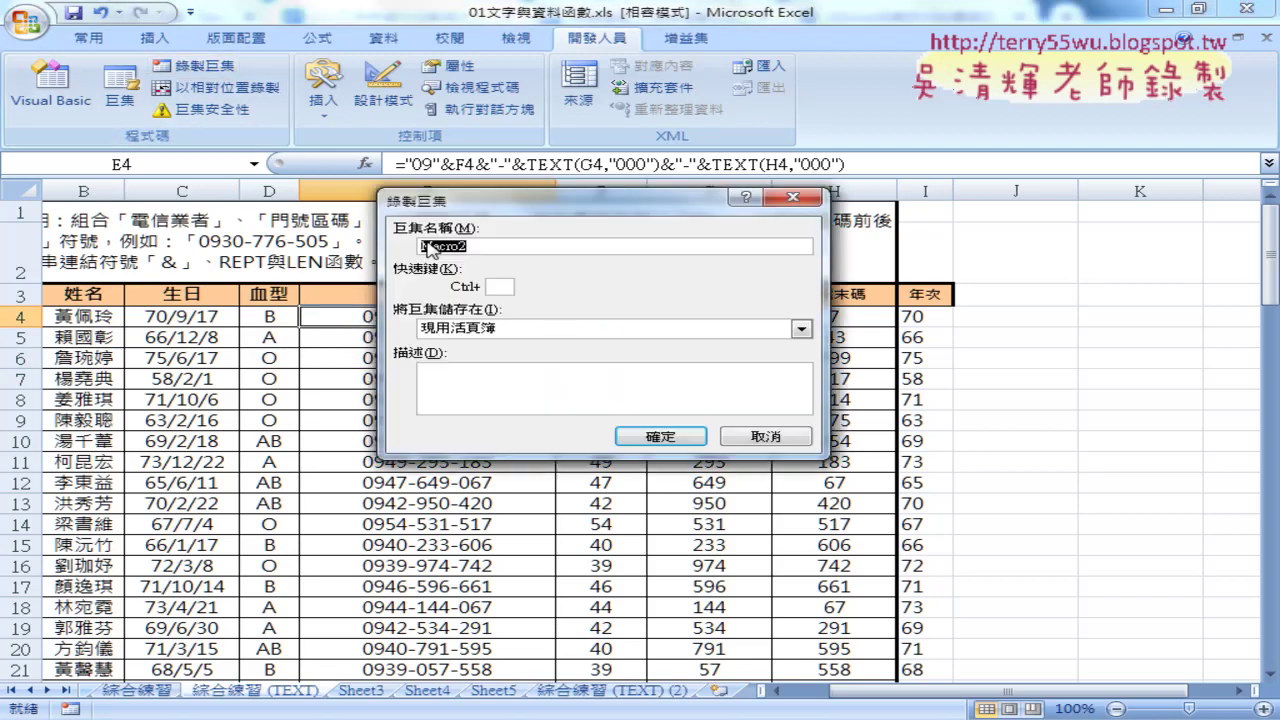
right_click(442, 246)
click(510, 305)
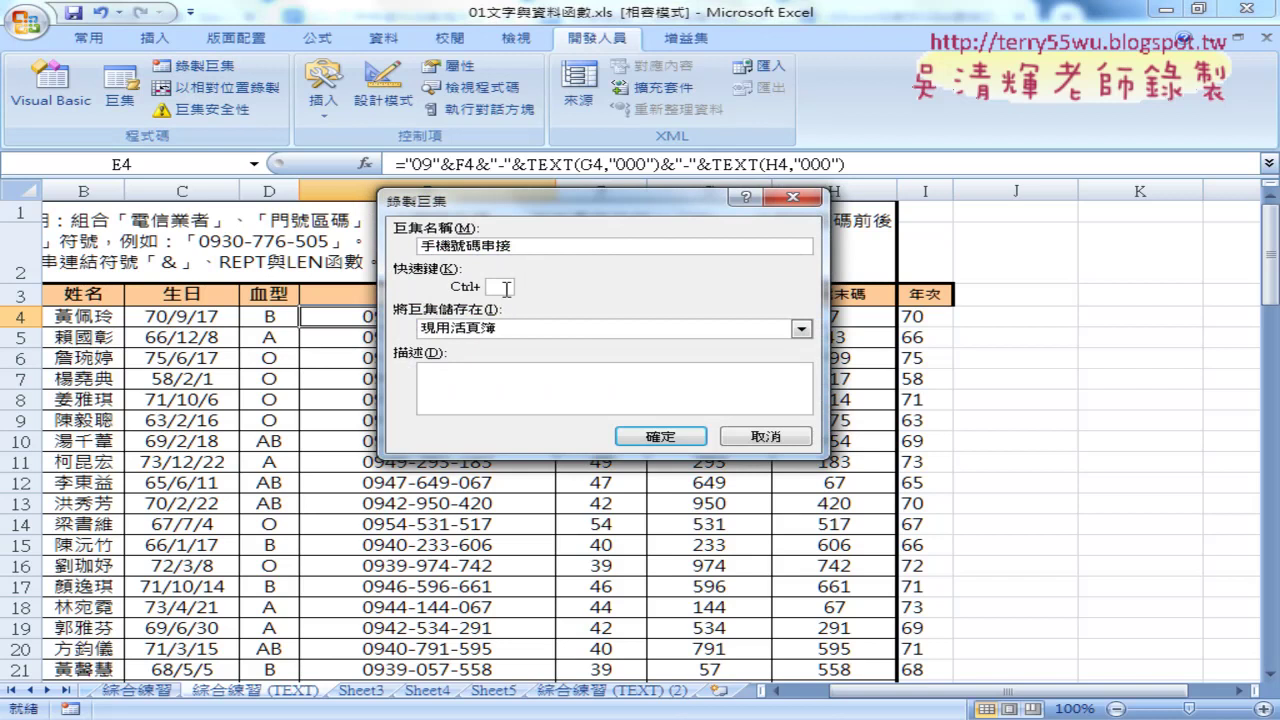
click(655, 437)
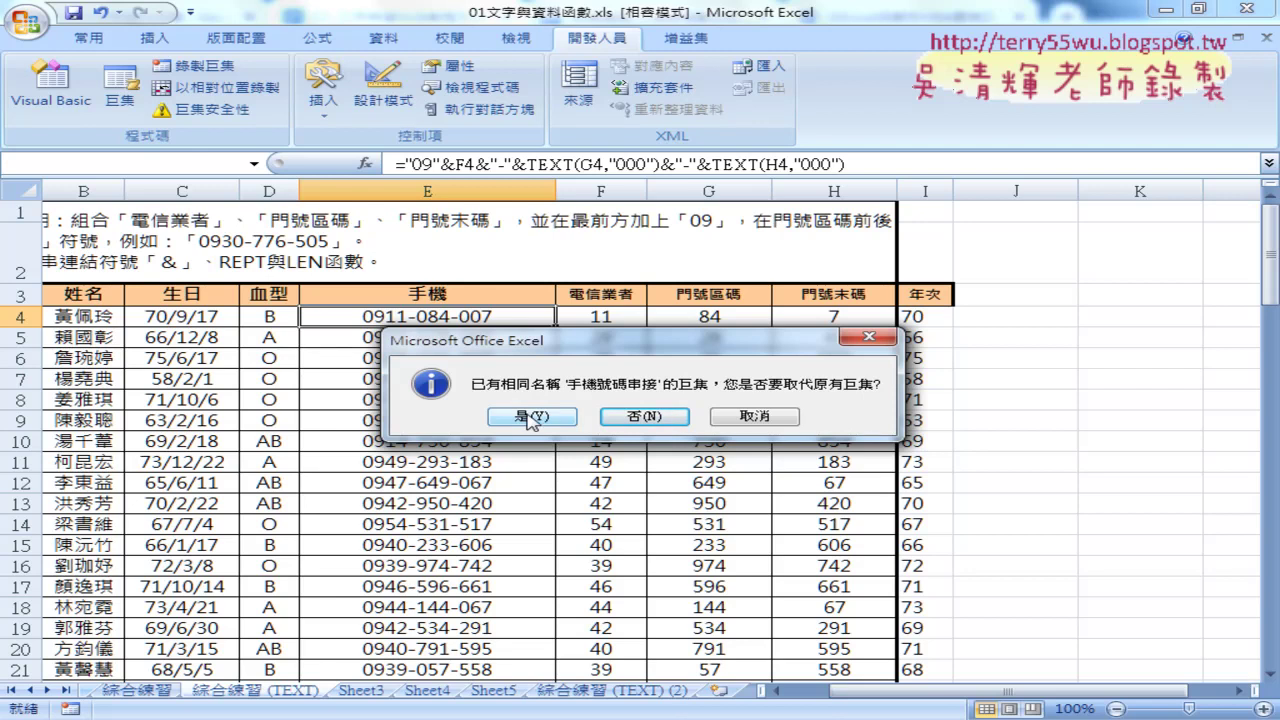
click(530, 416)
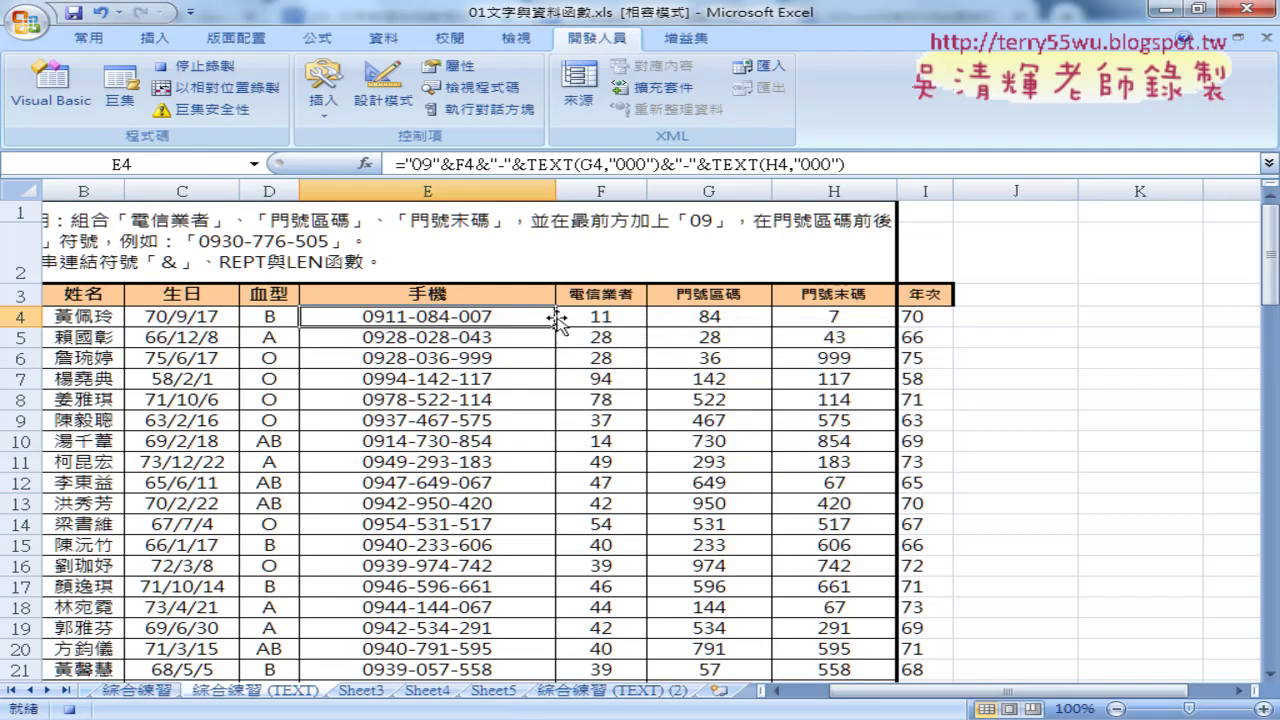
- Select K4, then stop and restart the 手機號碼串接 recording, replacing its previous version
click(1100, 315)
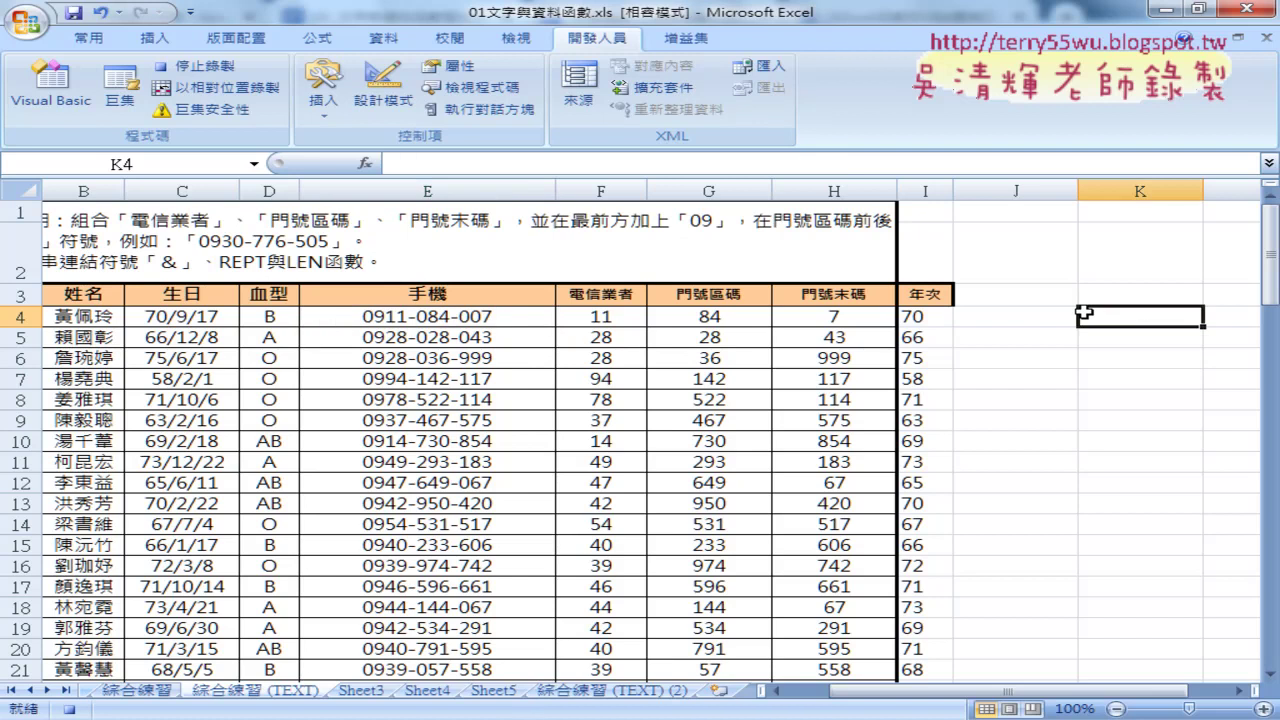
click(192, 72)
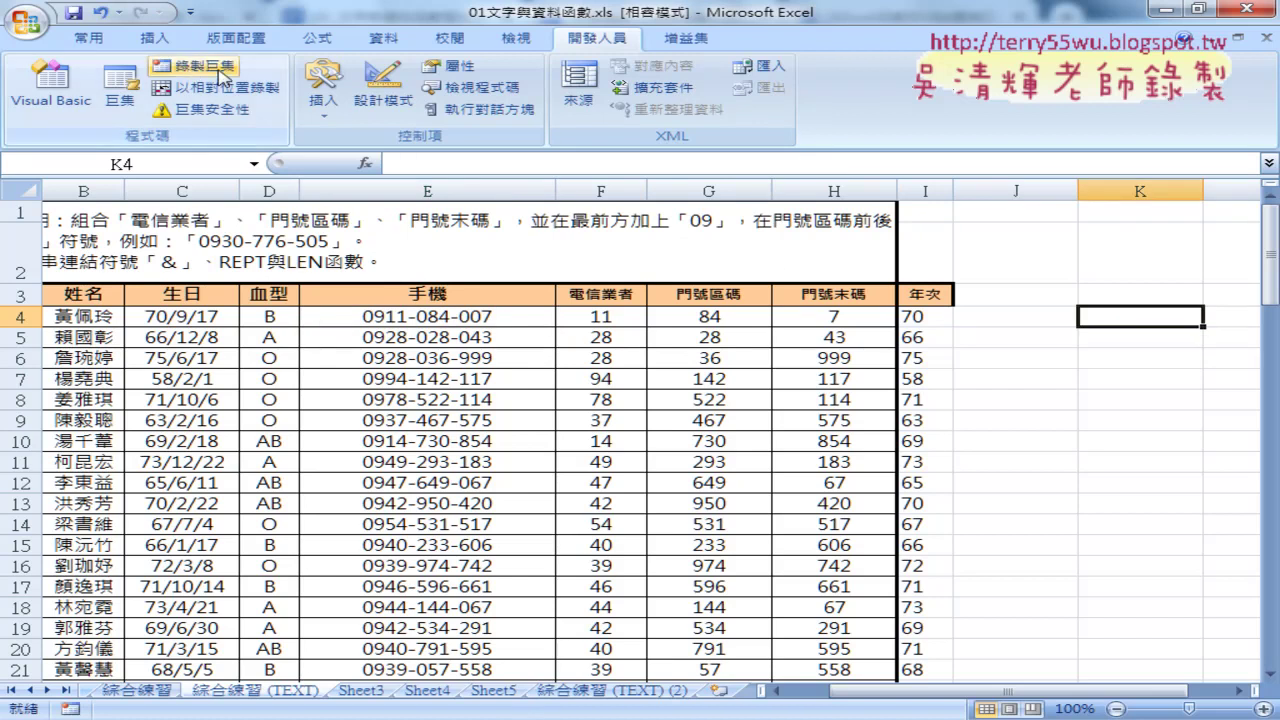
click(218, 70)
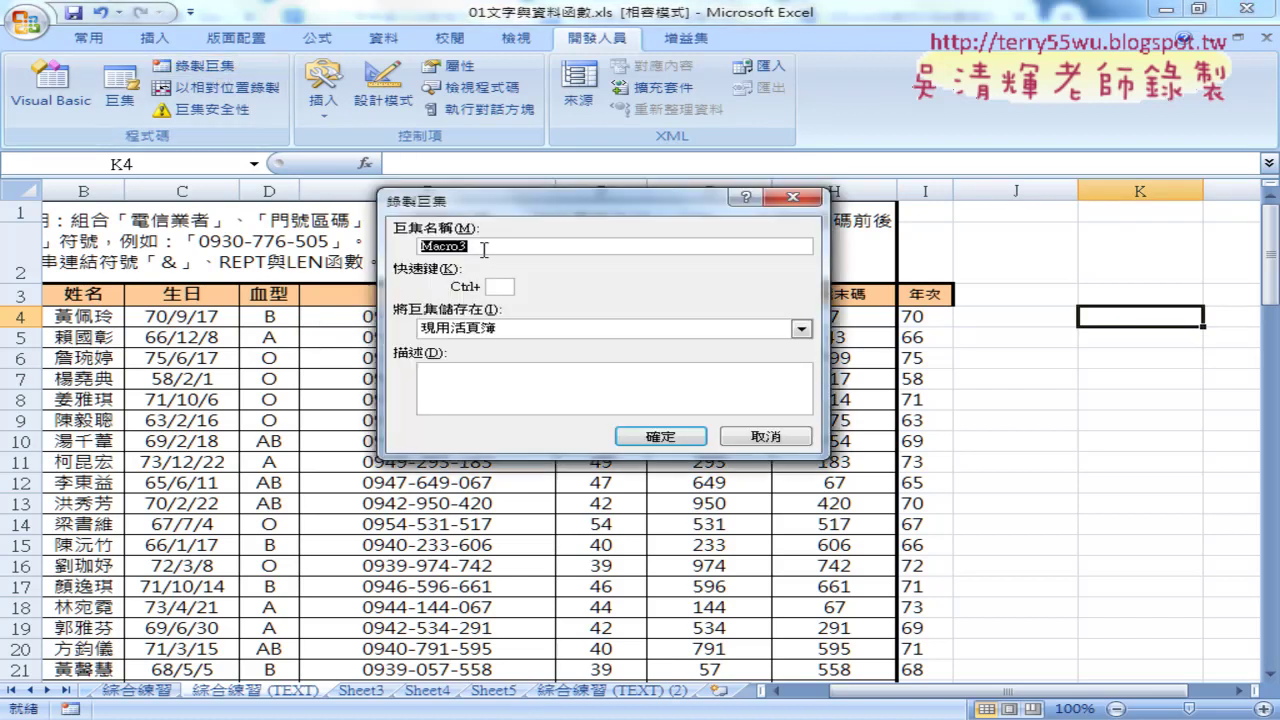
right_click(476, 246)
click(531, 300)
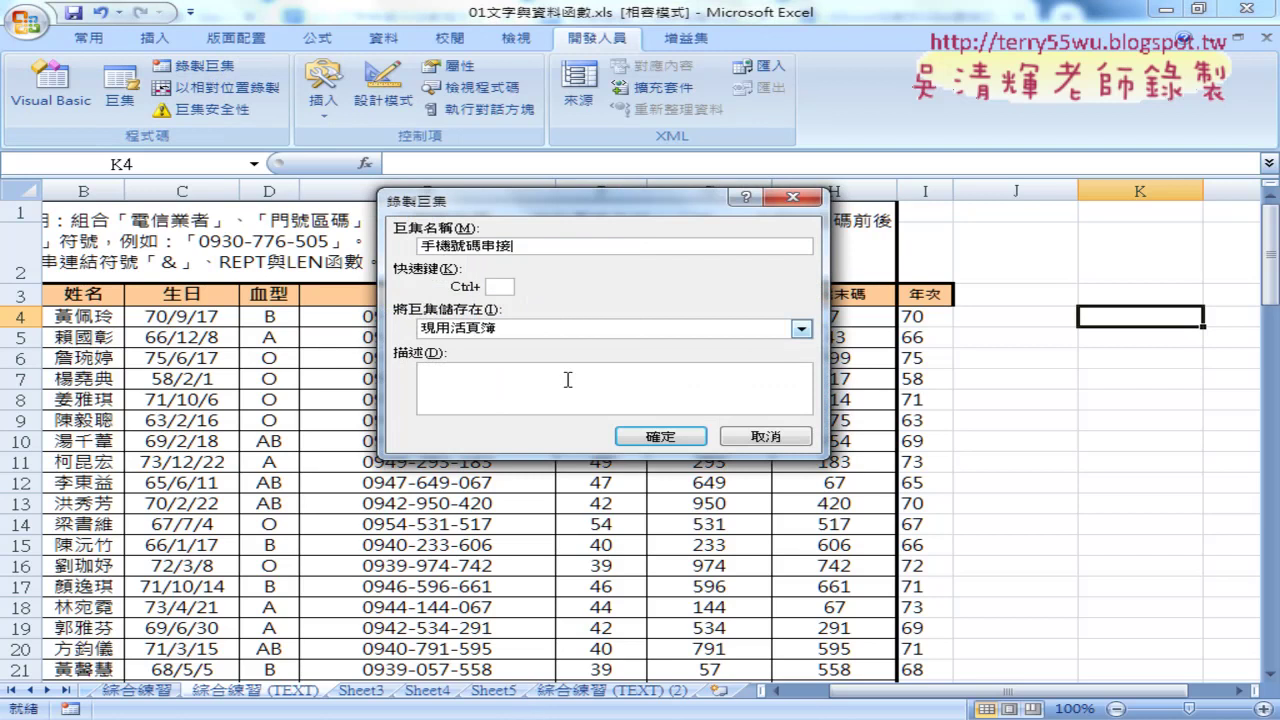
click(662, 436)
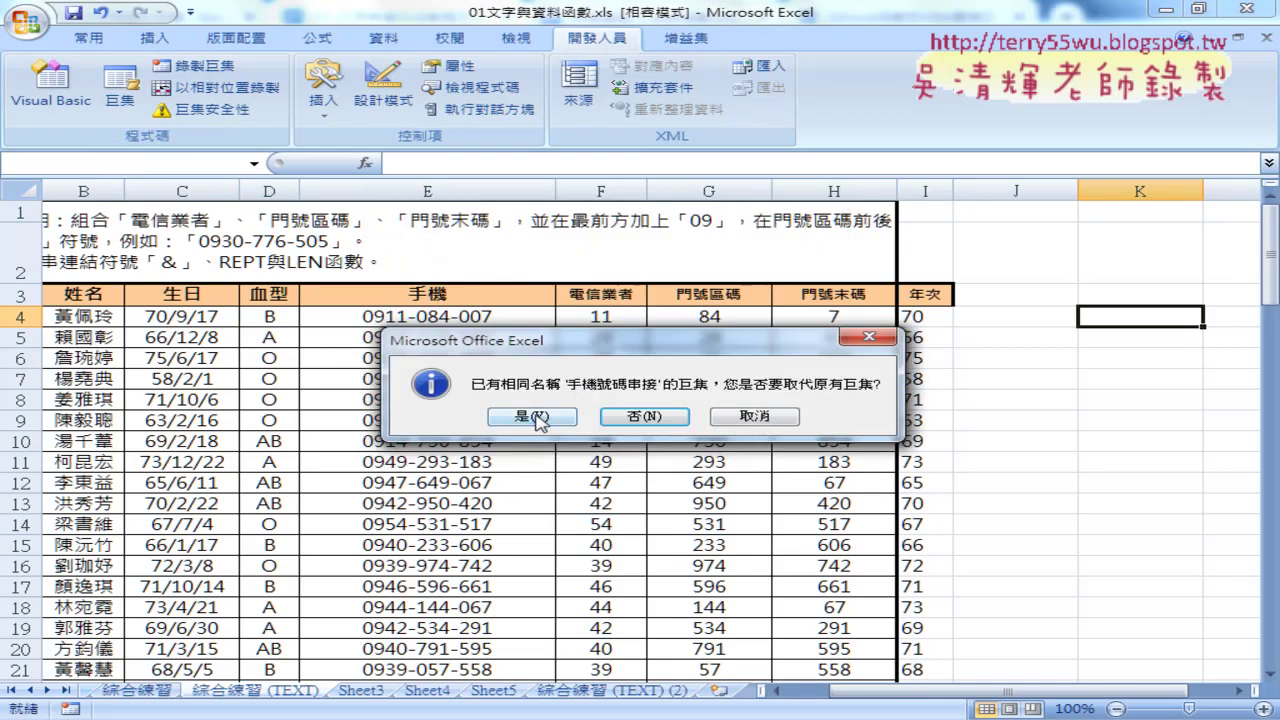
click(535, 415)
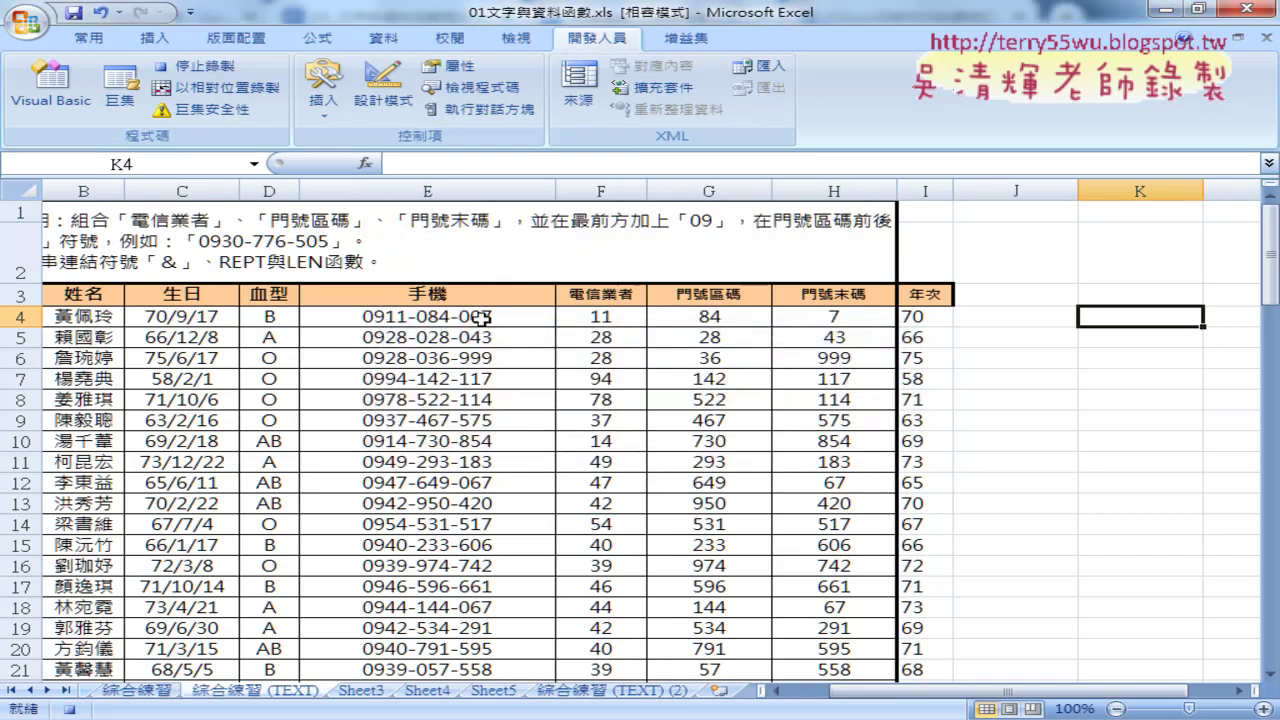
- Re-enter the E4 phone formula and fill it down the whole 手機 column
click(481, 318)
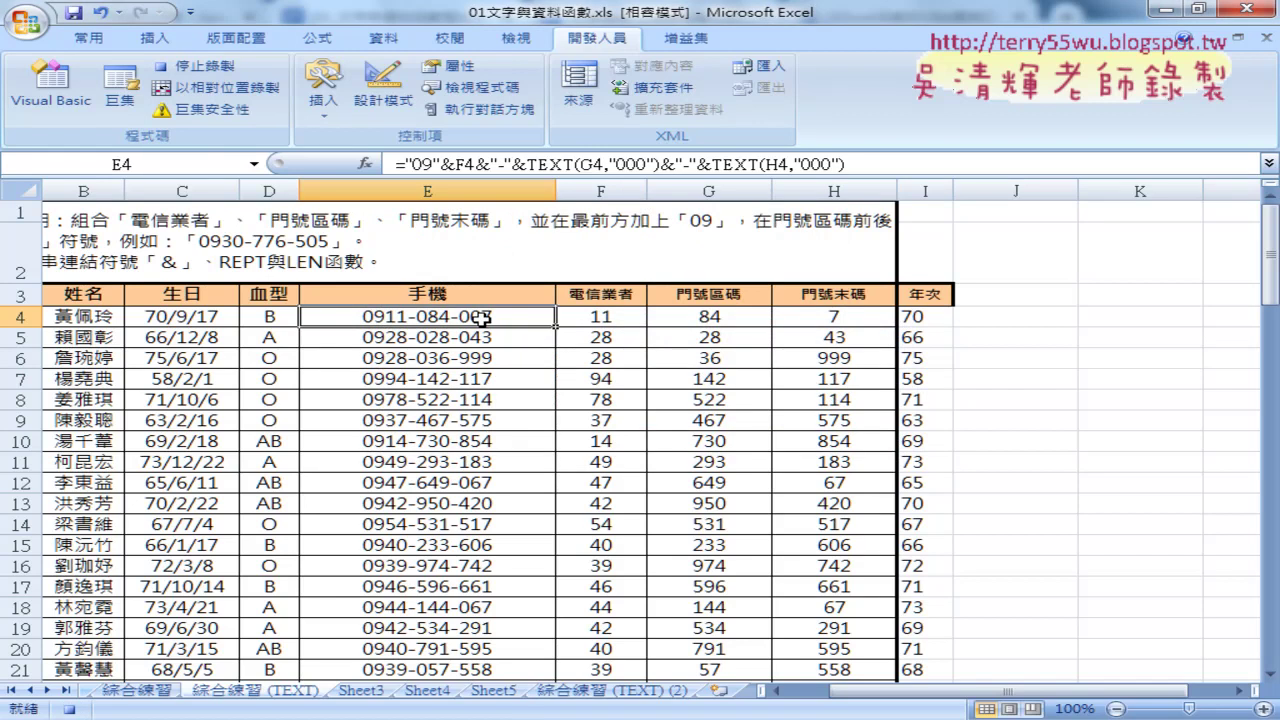
click(478, 163)
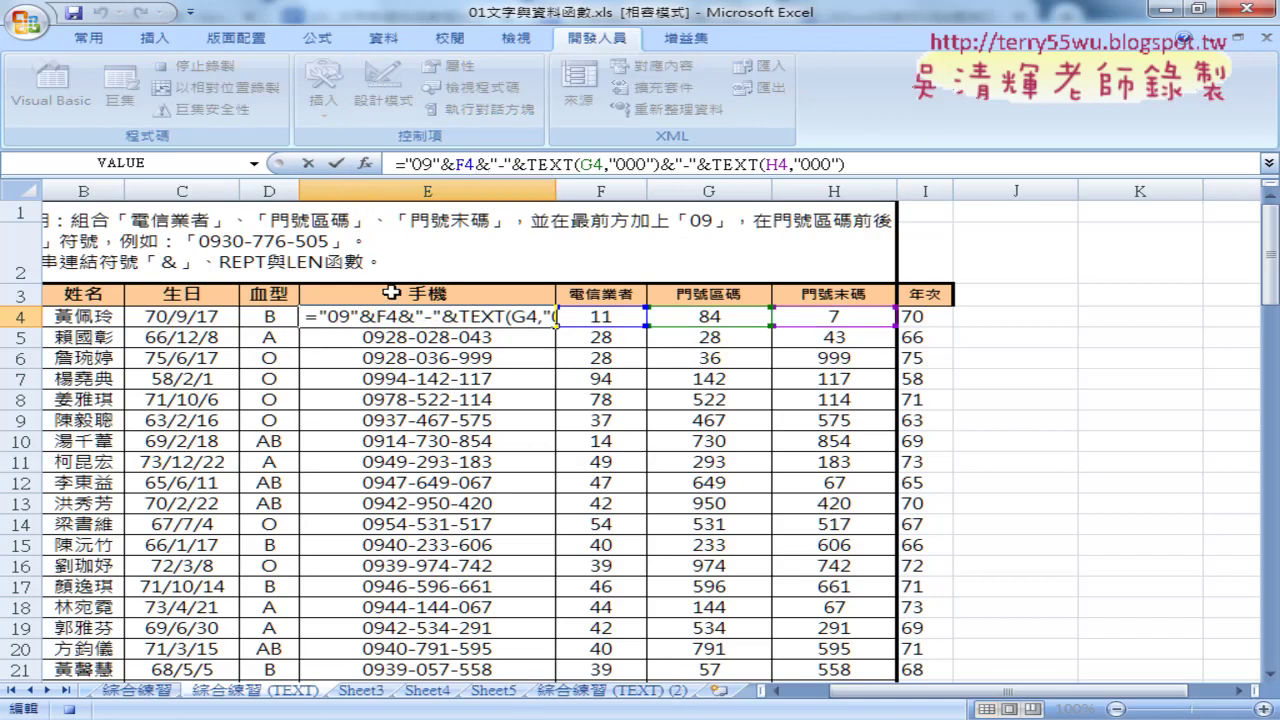
click(338, 163)
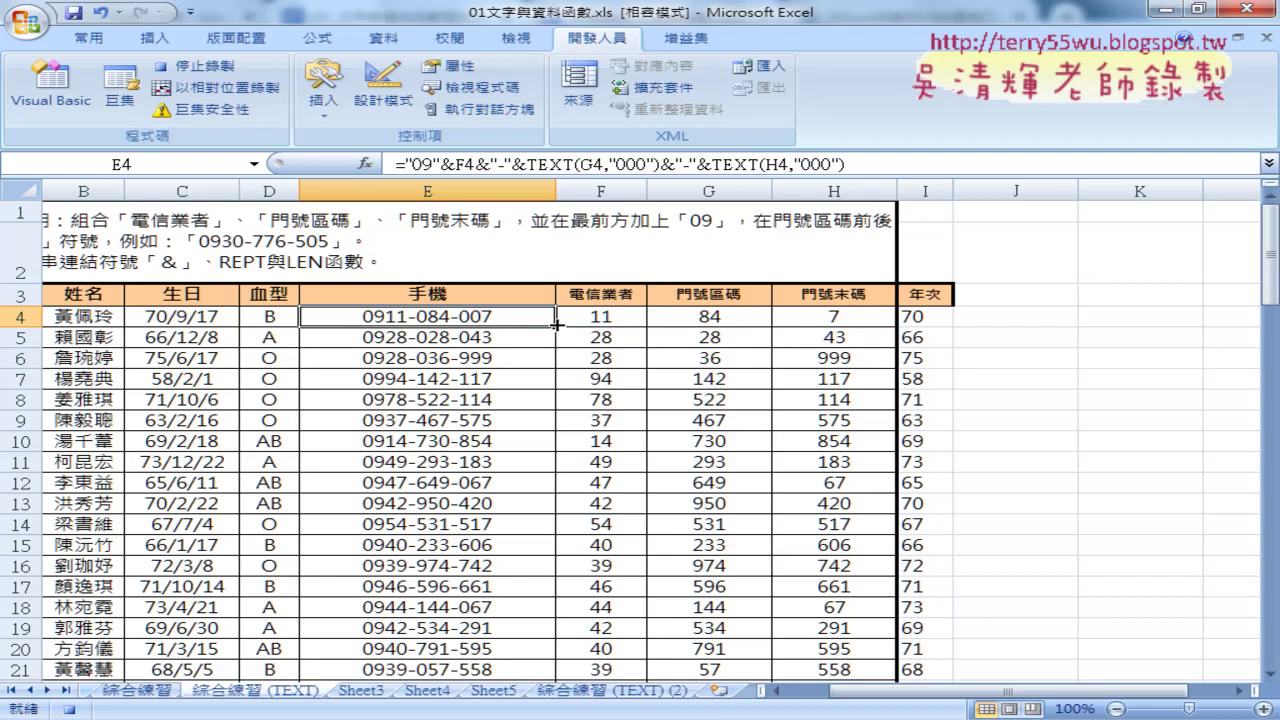
double_click(556, 326)
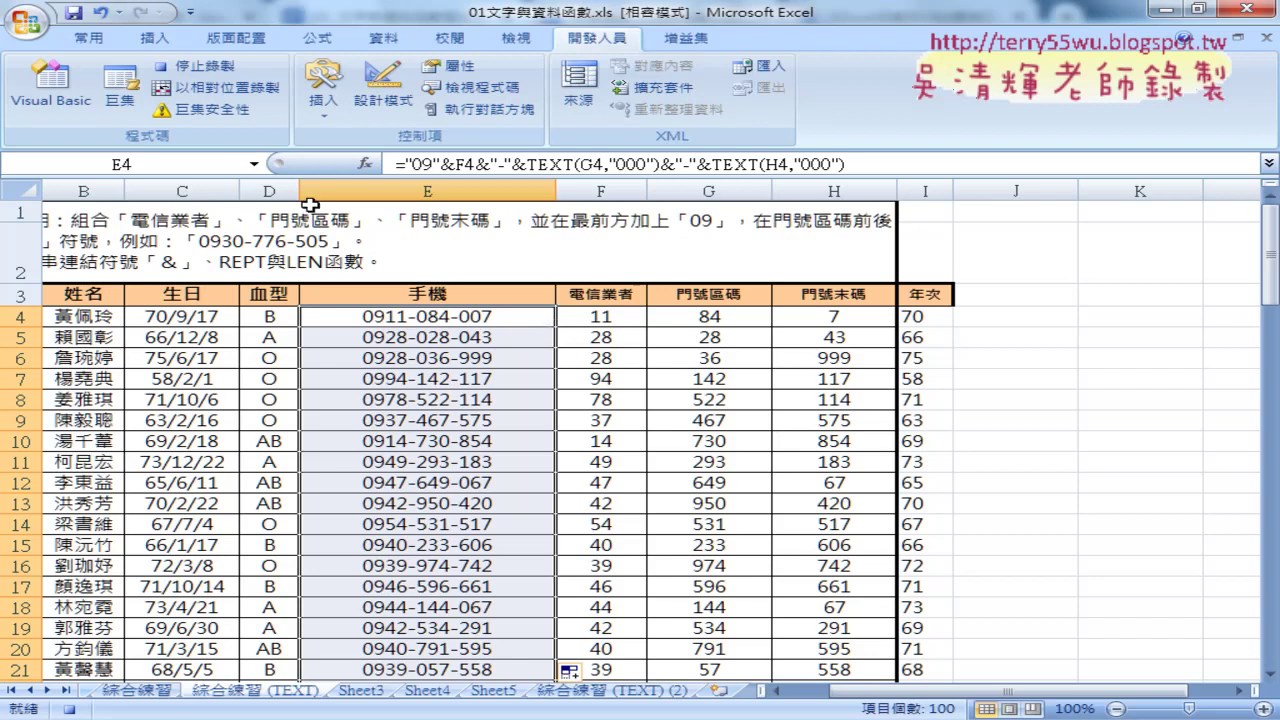
- Stop recording and confirm the macro list contains 手機號碼串接
click(203, 77)
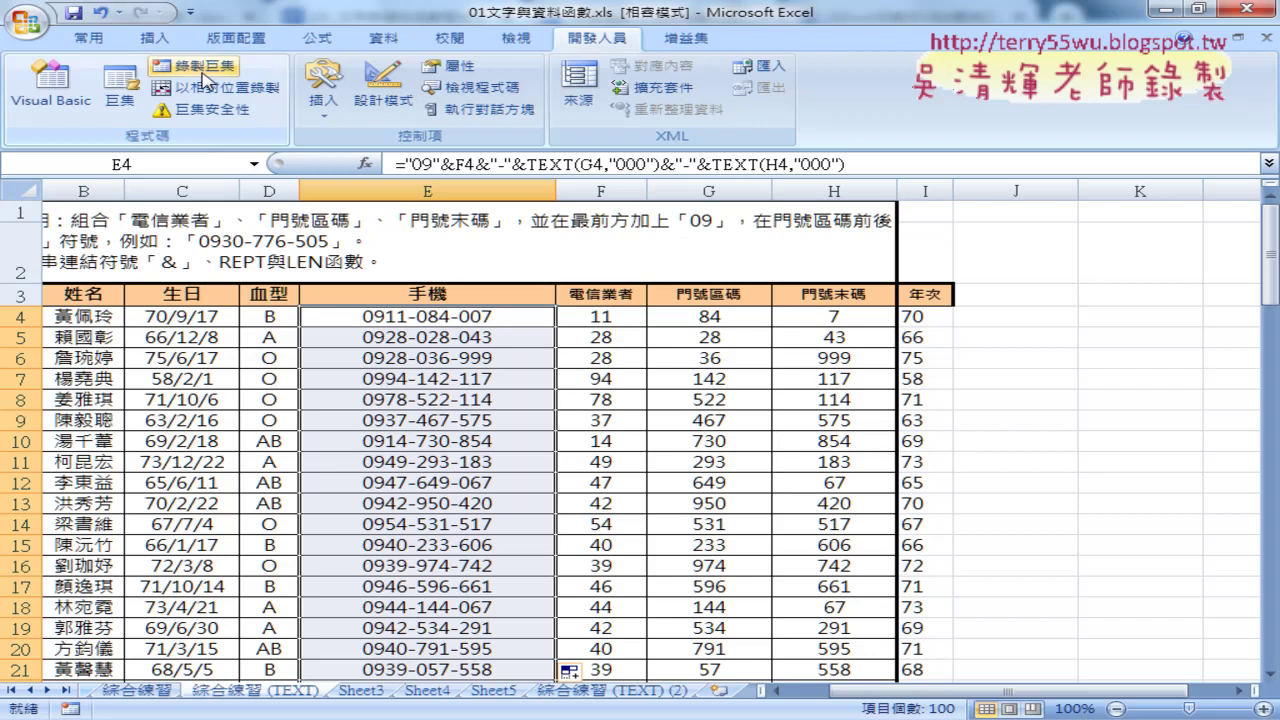
click(128, 93)
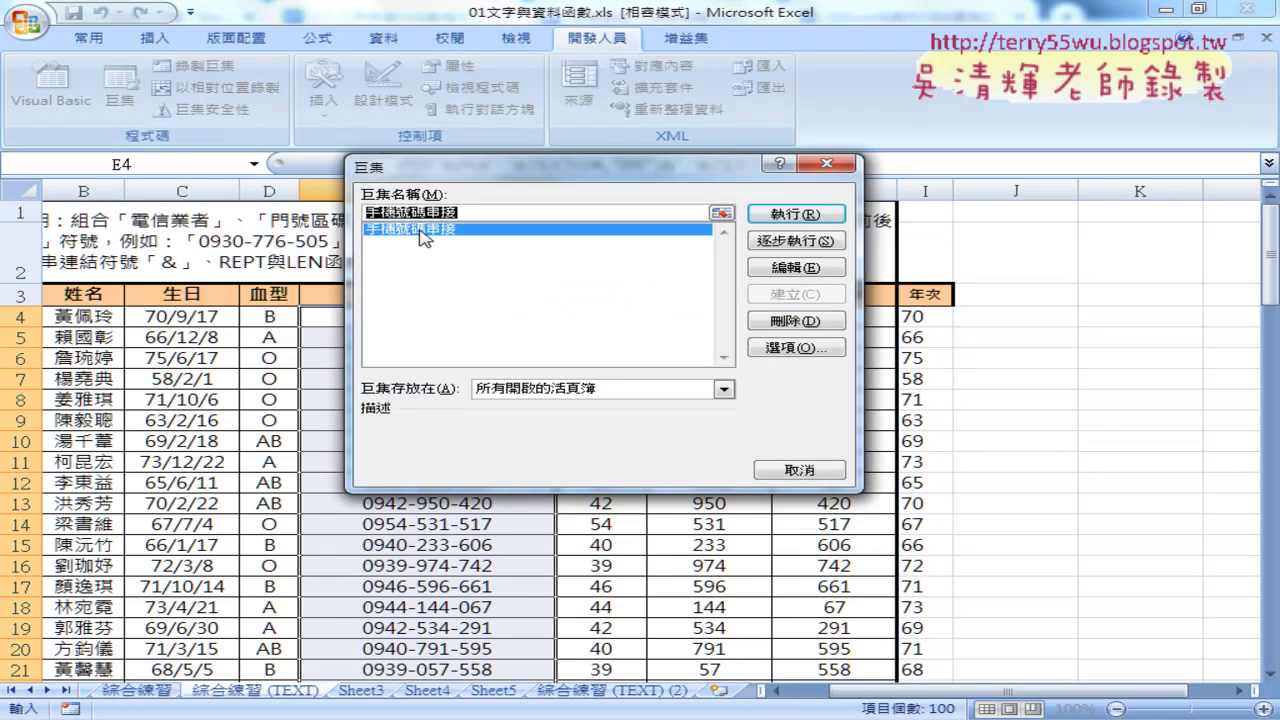
click(834, 163)
click(1036, 348)
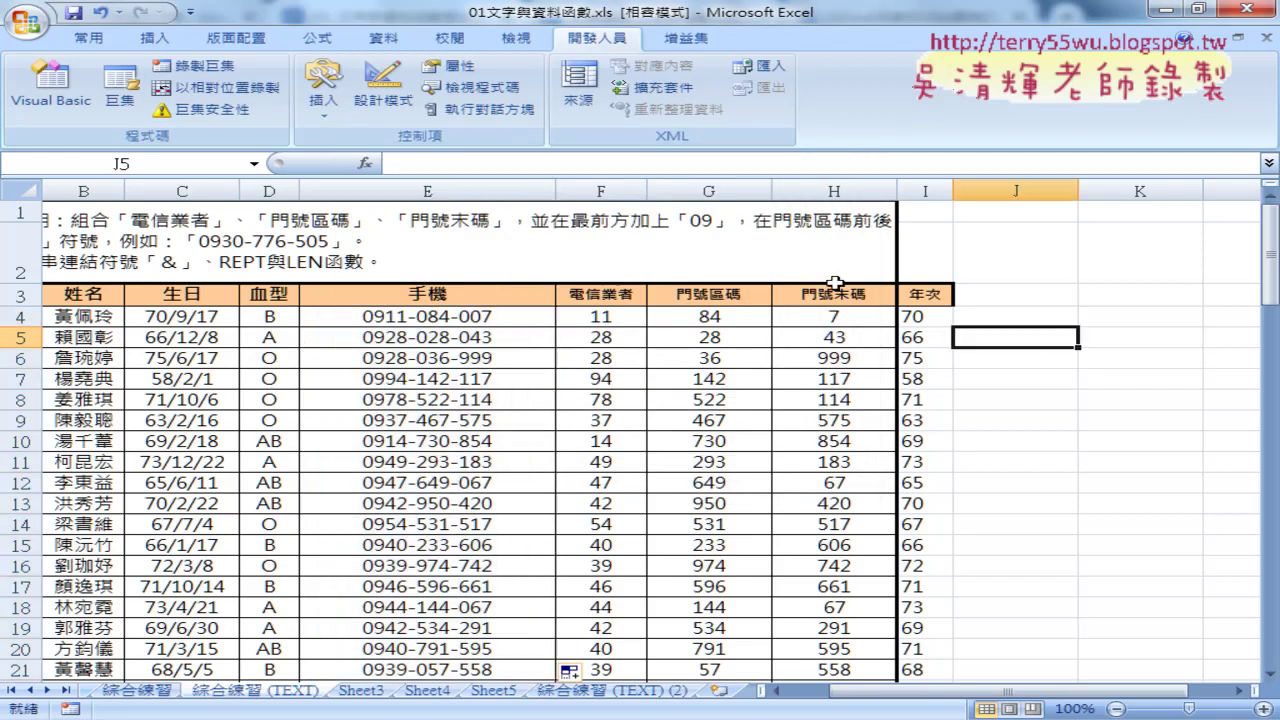
click(490, 316)
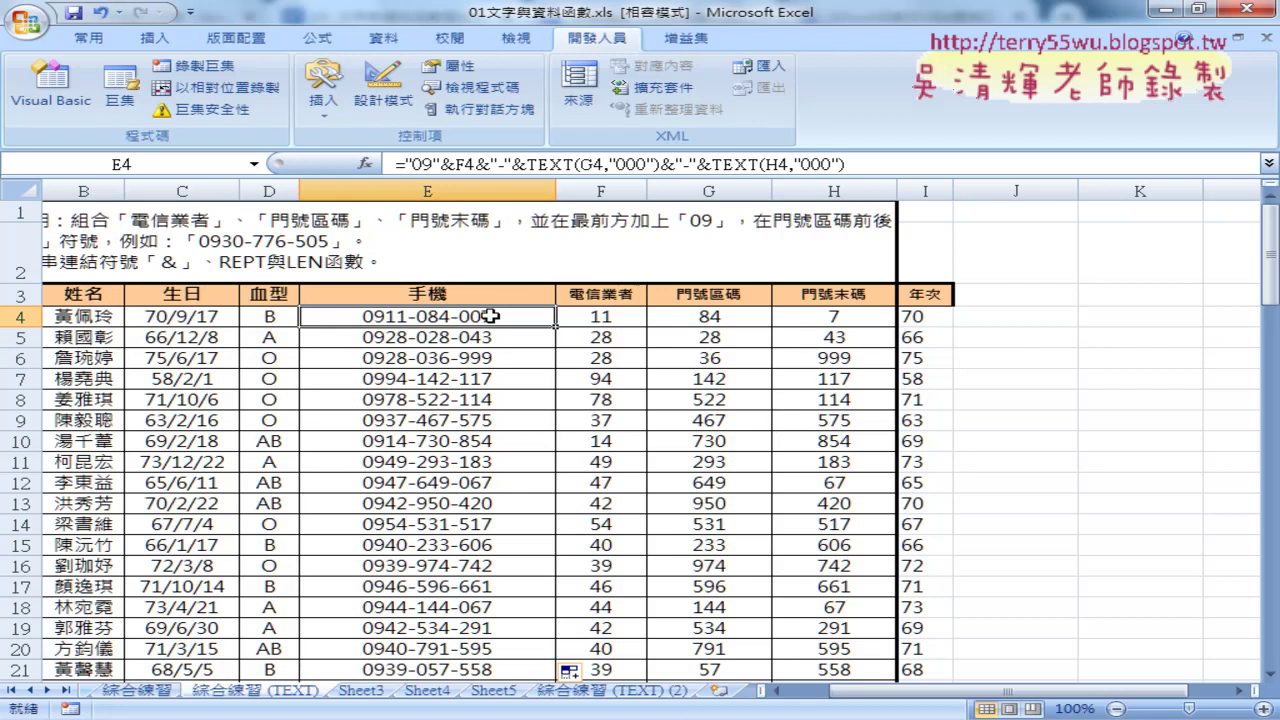
key(ctrl+shift+Down)
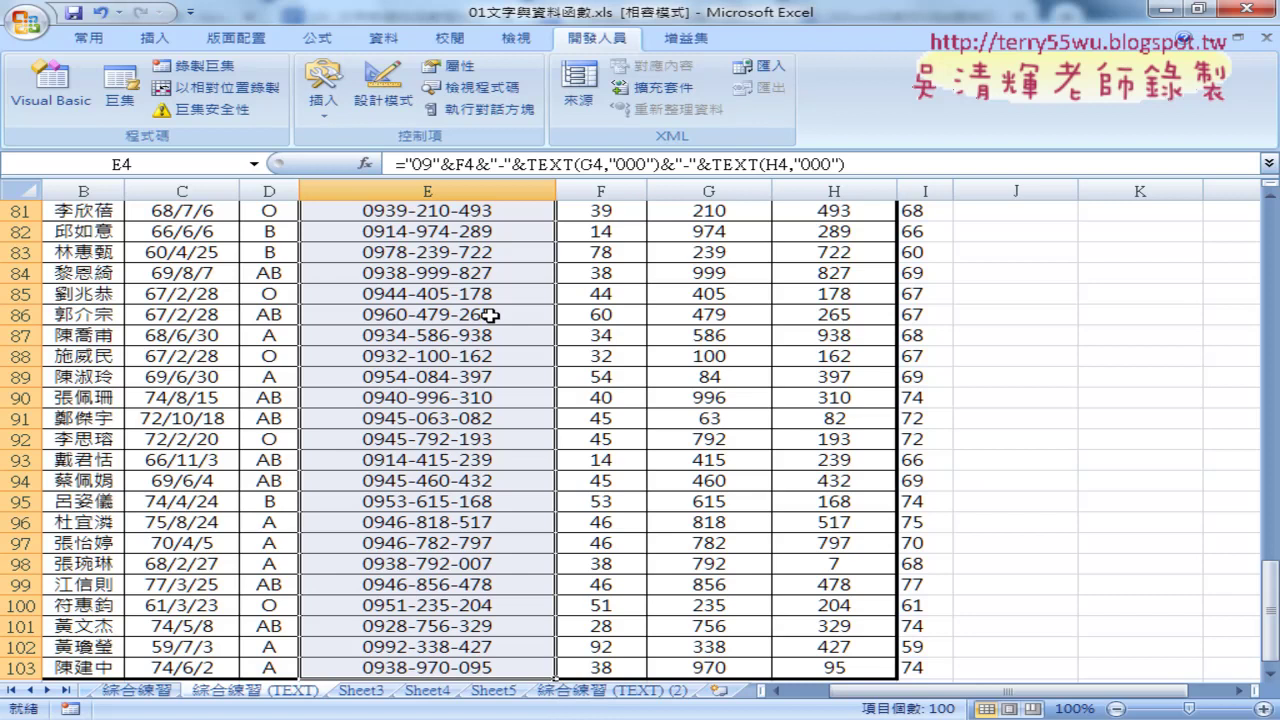
scroll(490, 316, up, 9)
scroll(490, 316, up, 7)
scroll(490, 316, up, 10)
scroll(843, 304, up, 1)
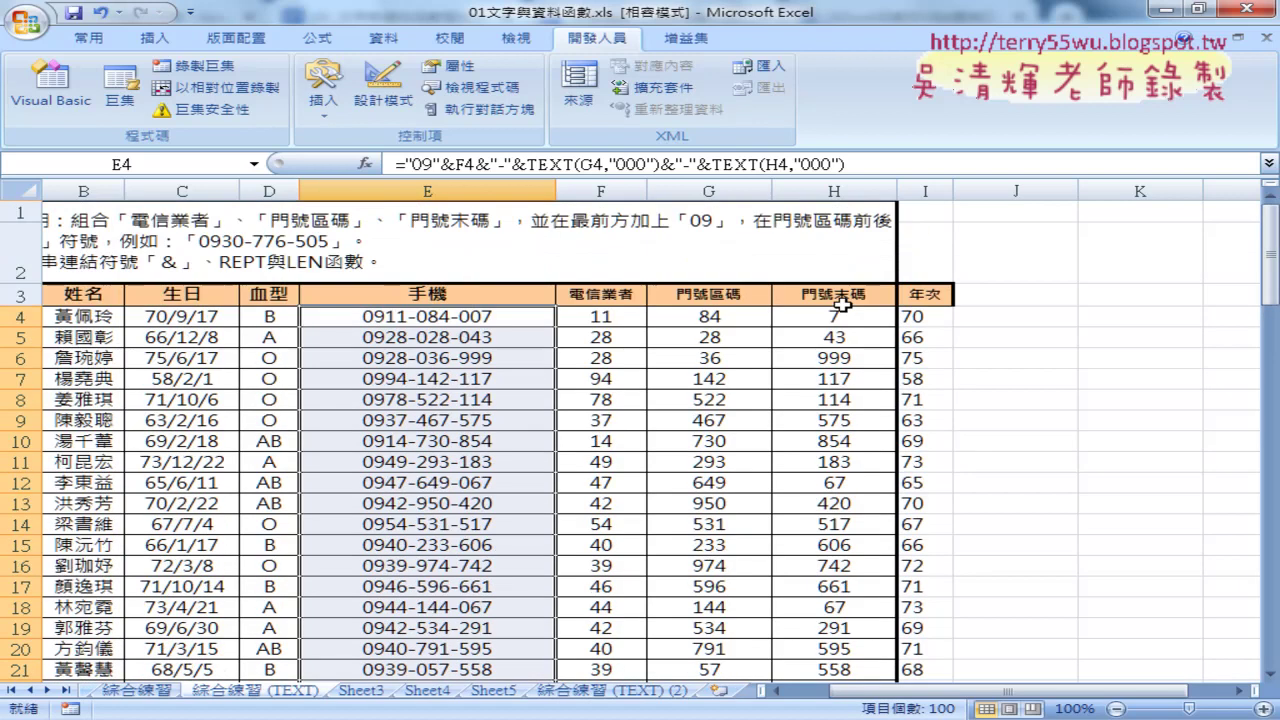
click(1040, 336)
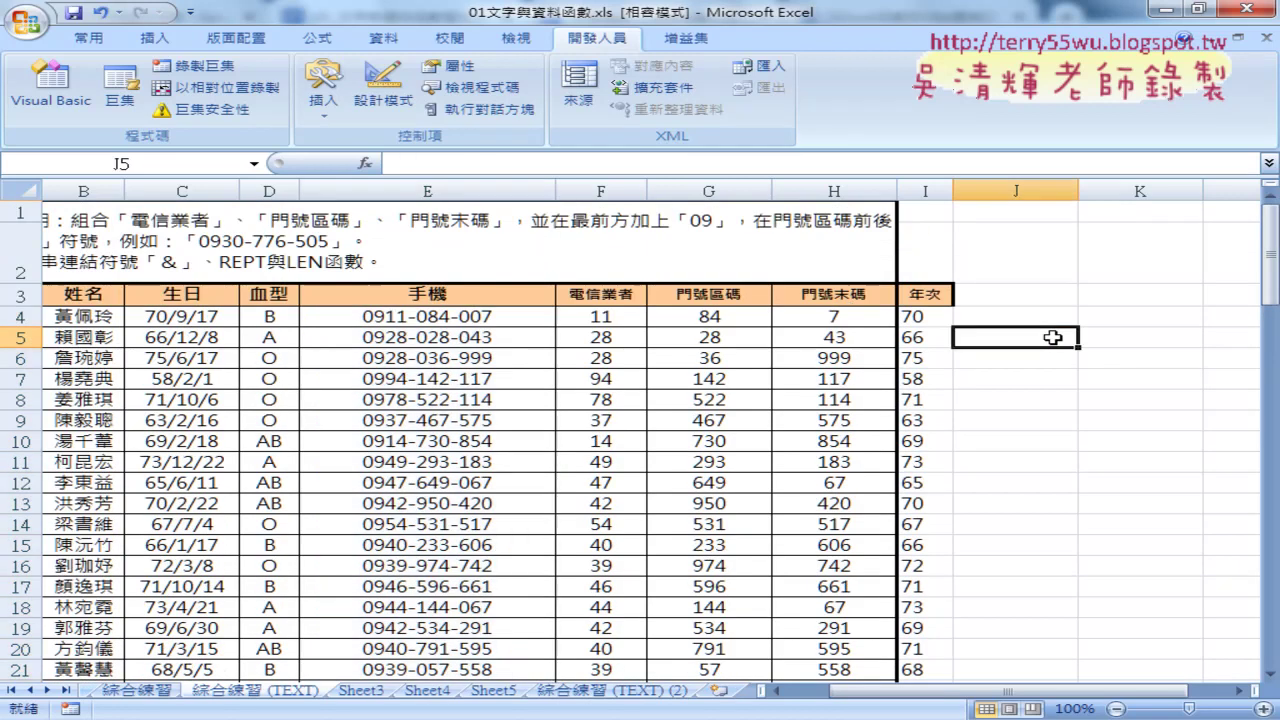
click(472, 318)
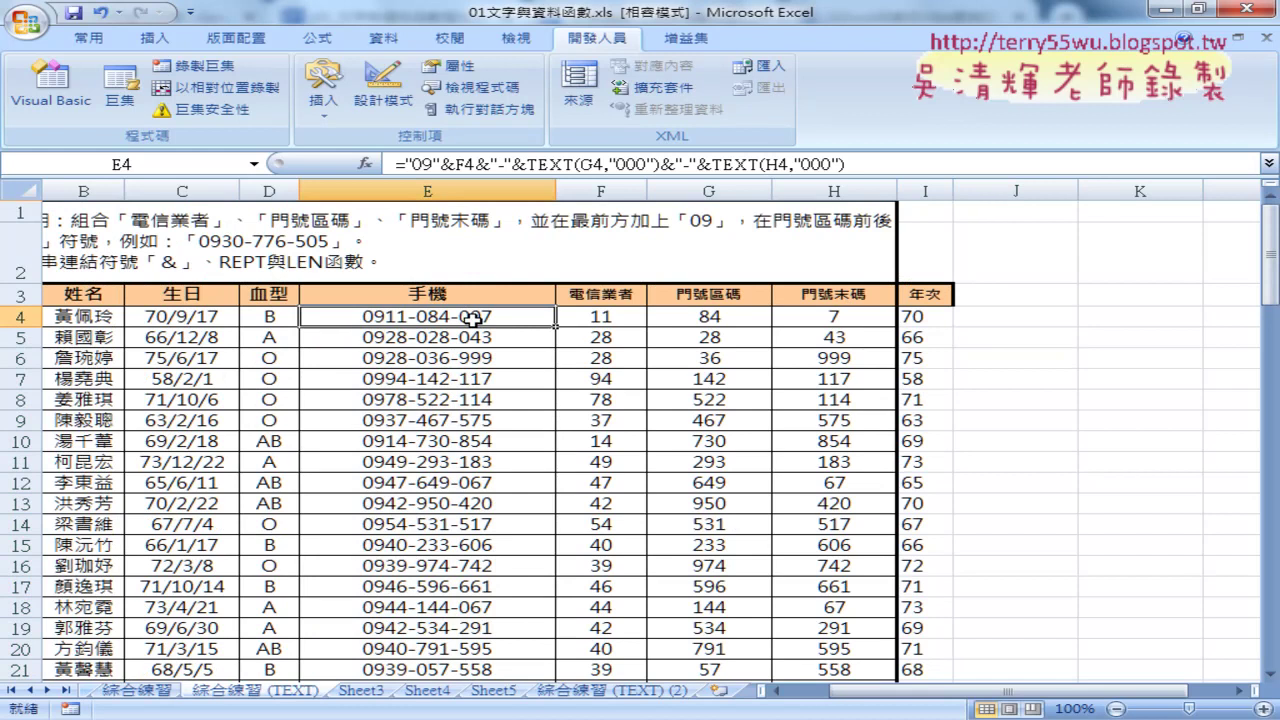
drag(472, 318, 489, 559)
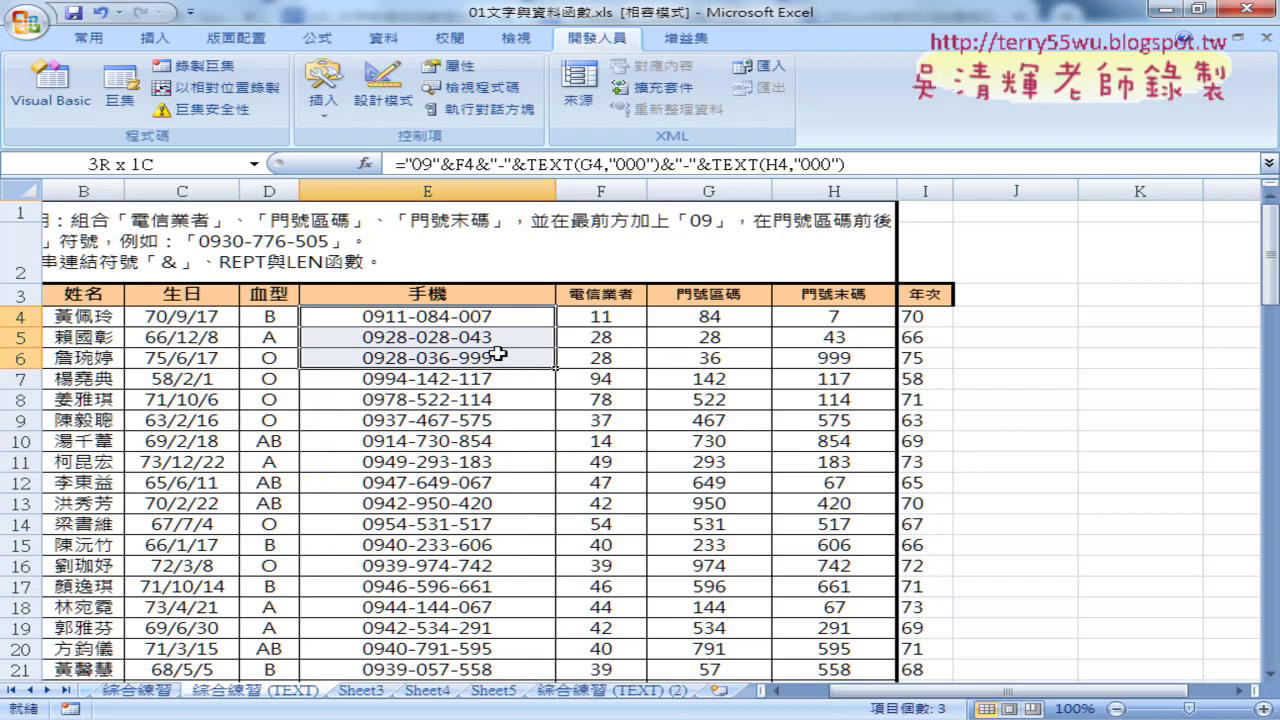
mouse_move(489, 559)
mouse_down()
mouse_move(497, 325)
mouse_move(556, 657)
mouse_up()
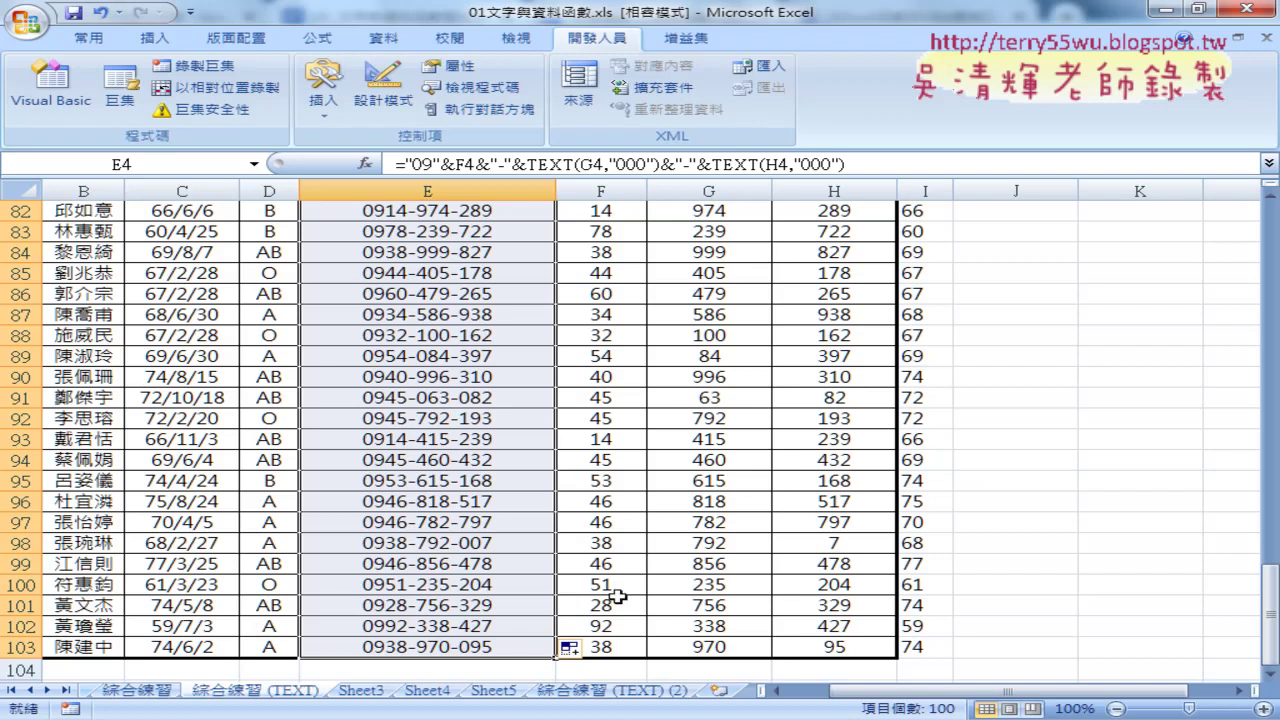
drag(1271, 628, 1250, 274)
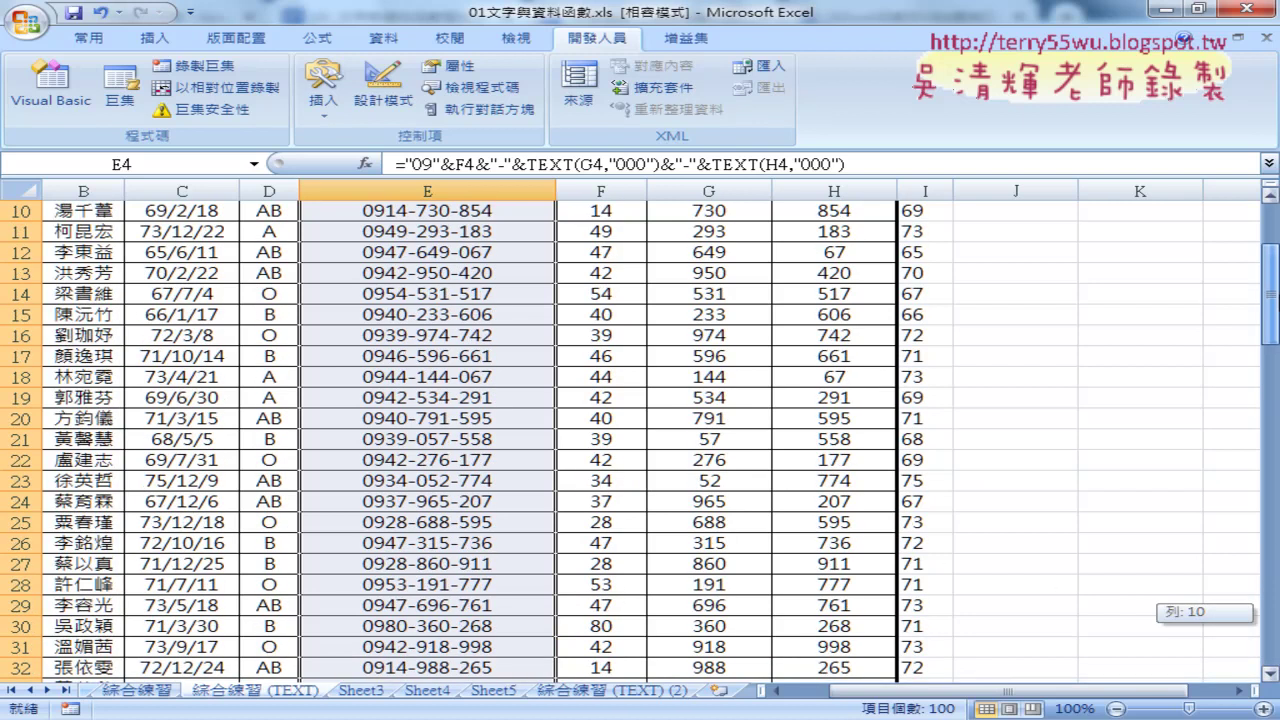
click(1037, 340)
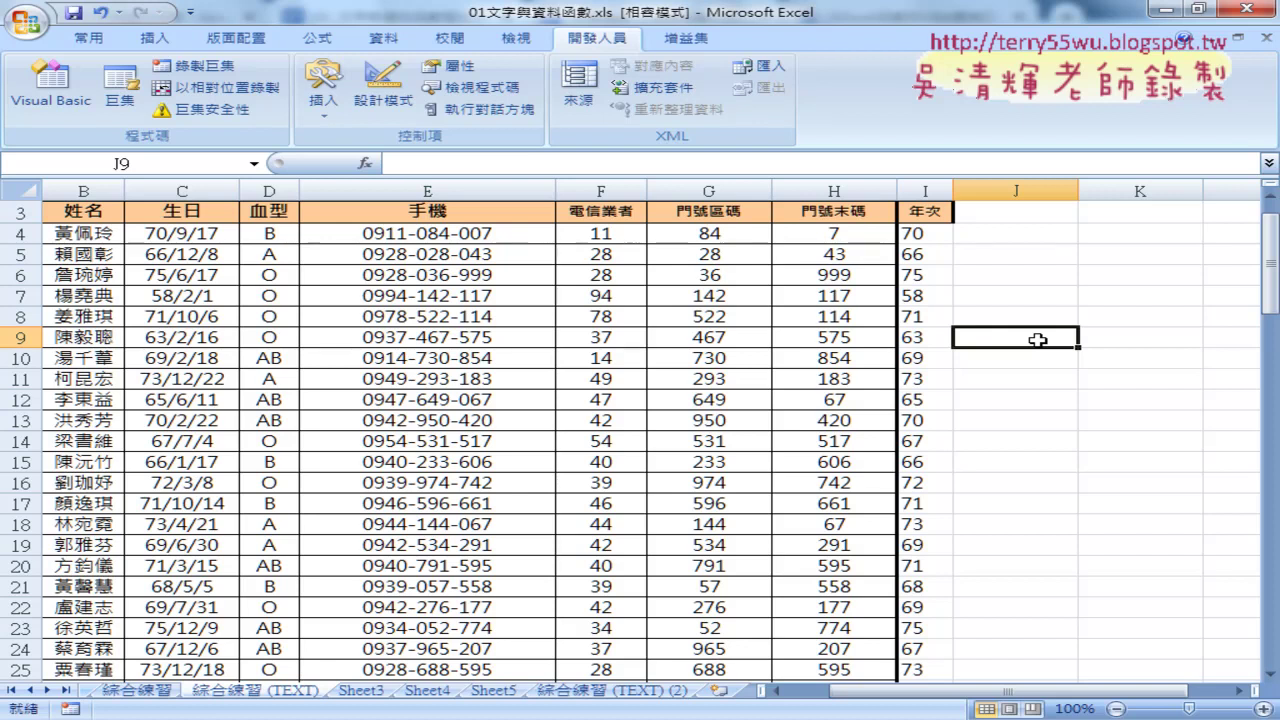
- Start recording a second macro named 手機號碼清除
scroll(1036, 350, up, 1)
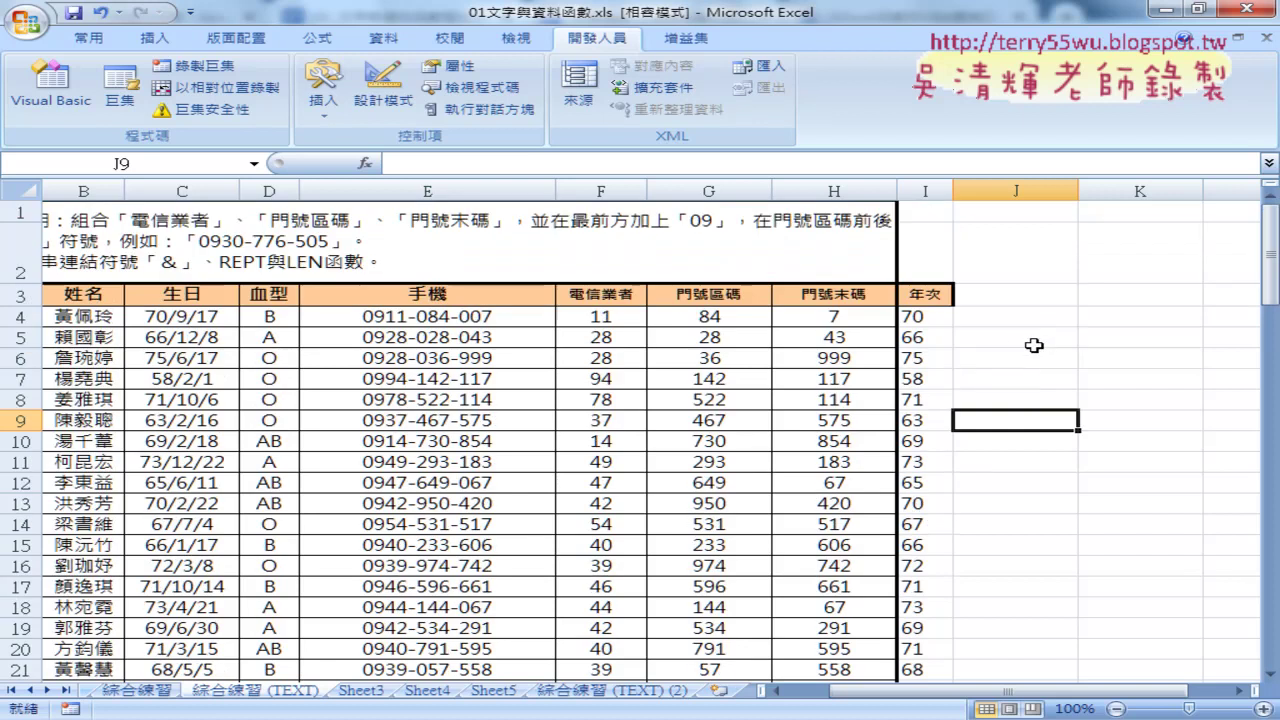
click(193, 65)
text(手機號碼串接)
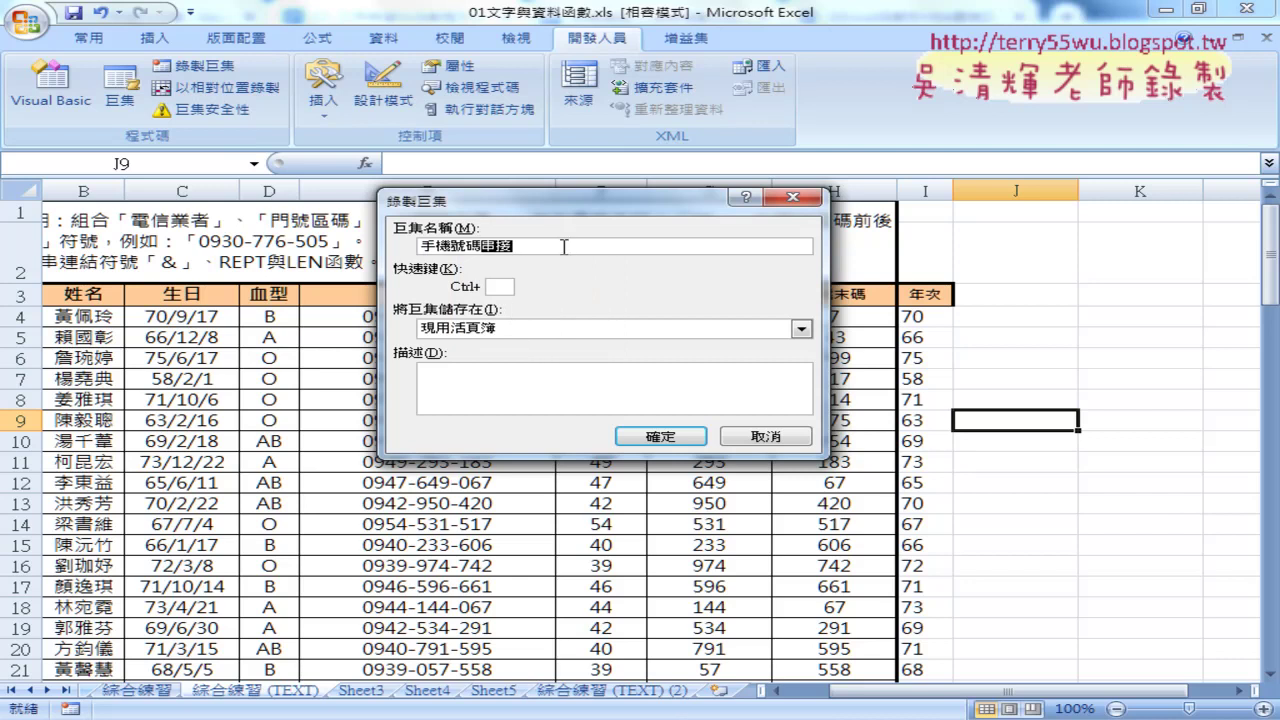
key(BackSpace)
key(BackSpace)
text(除)
click(658, 437)
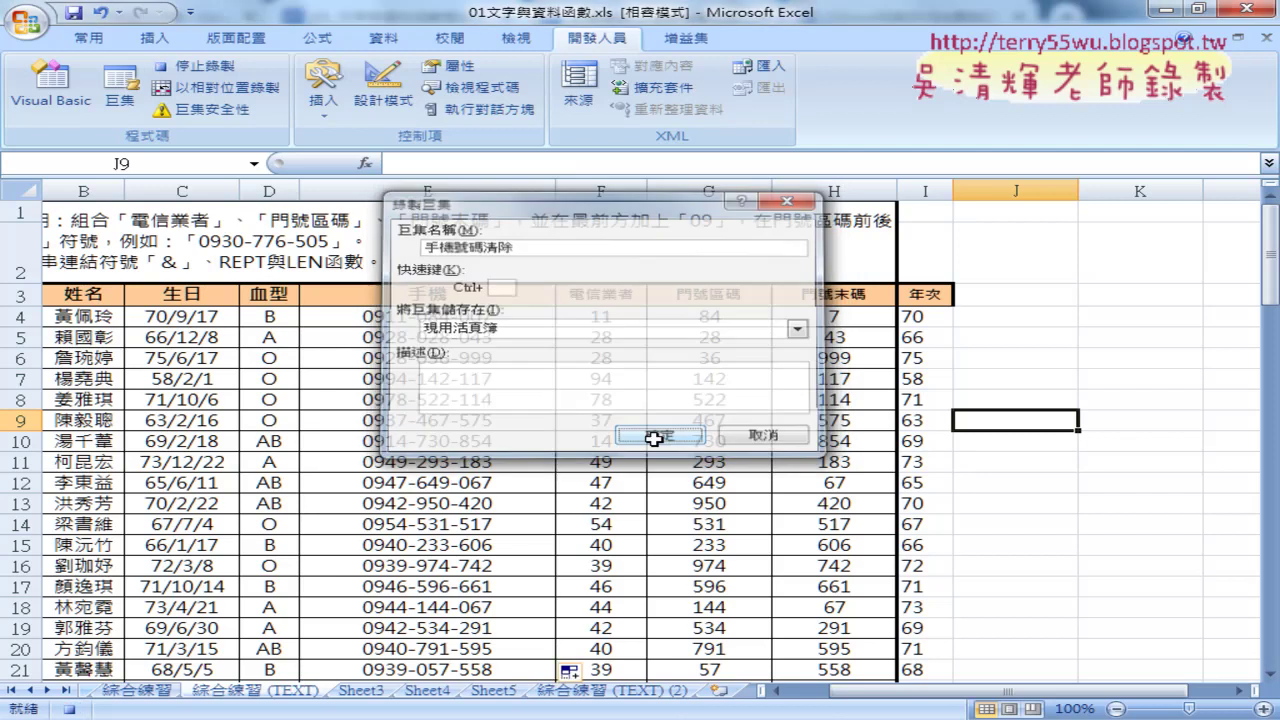
- Select E4 down to the end of the phone column and delete the numbers
click(508, 317)
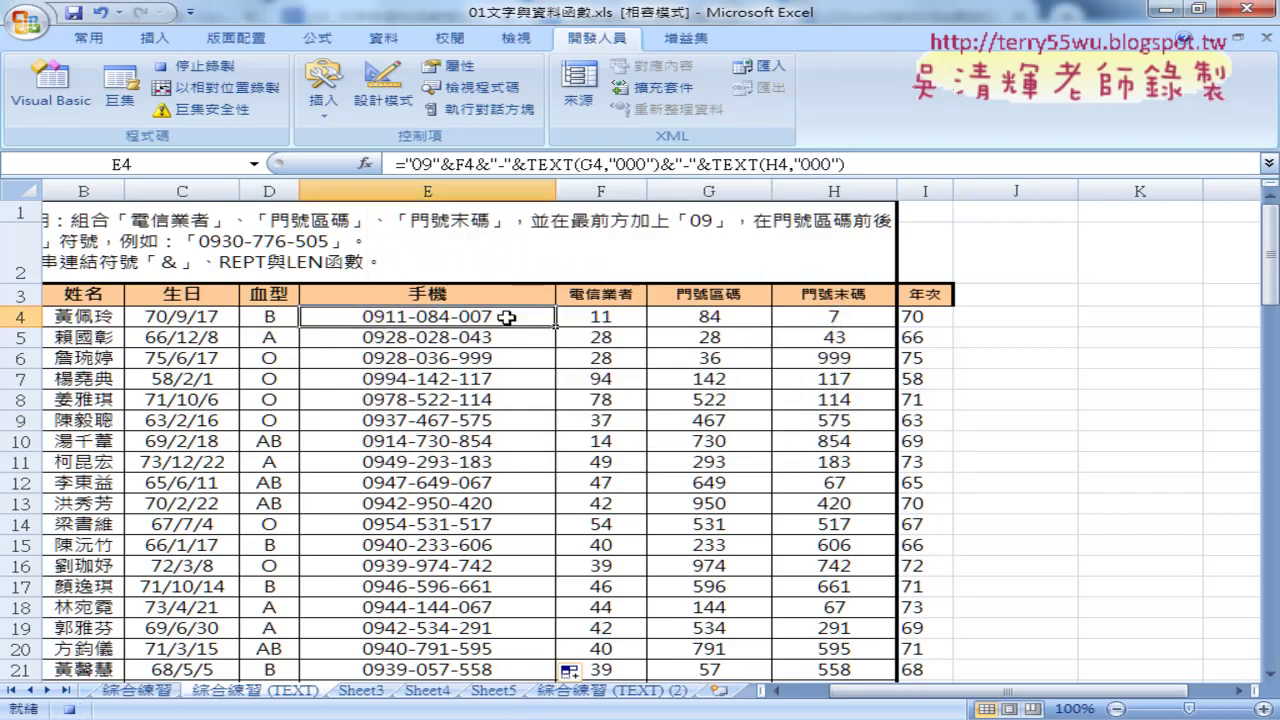
key(ctrl+shift+Down)
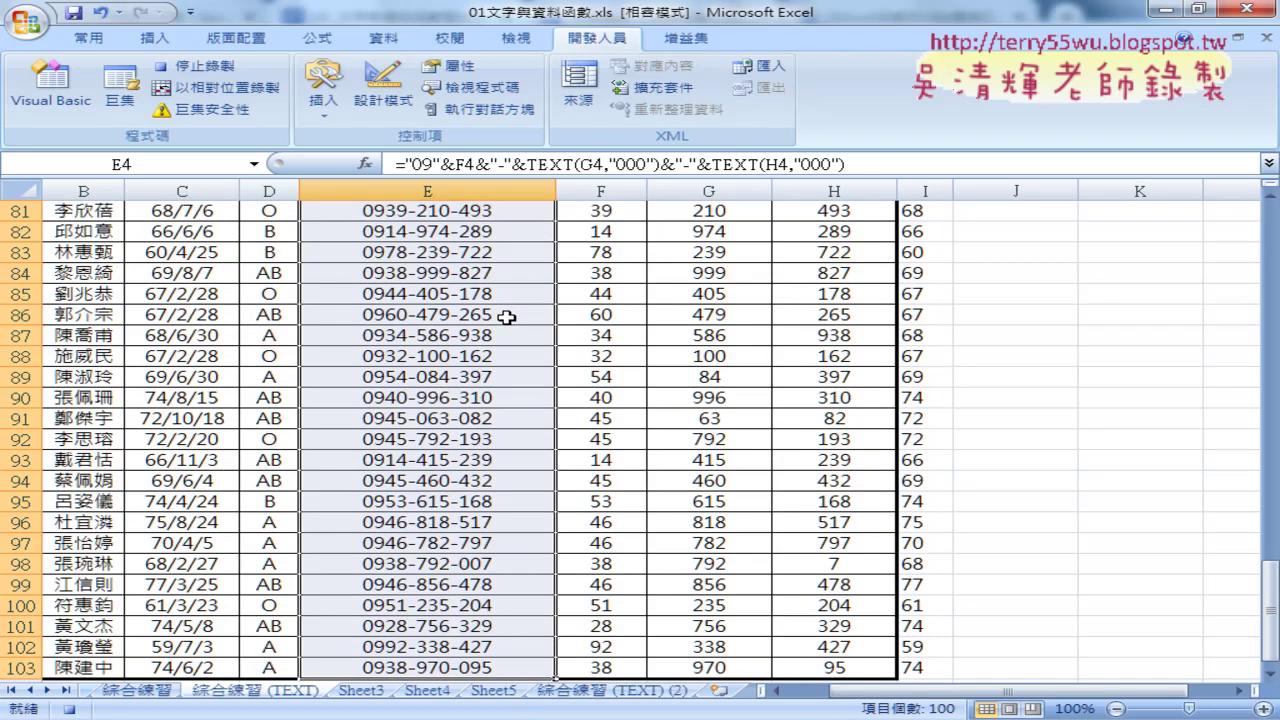
key(Delete)
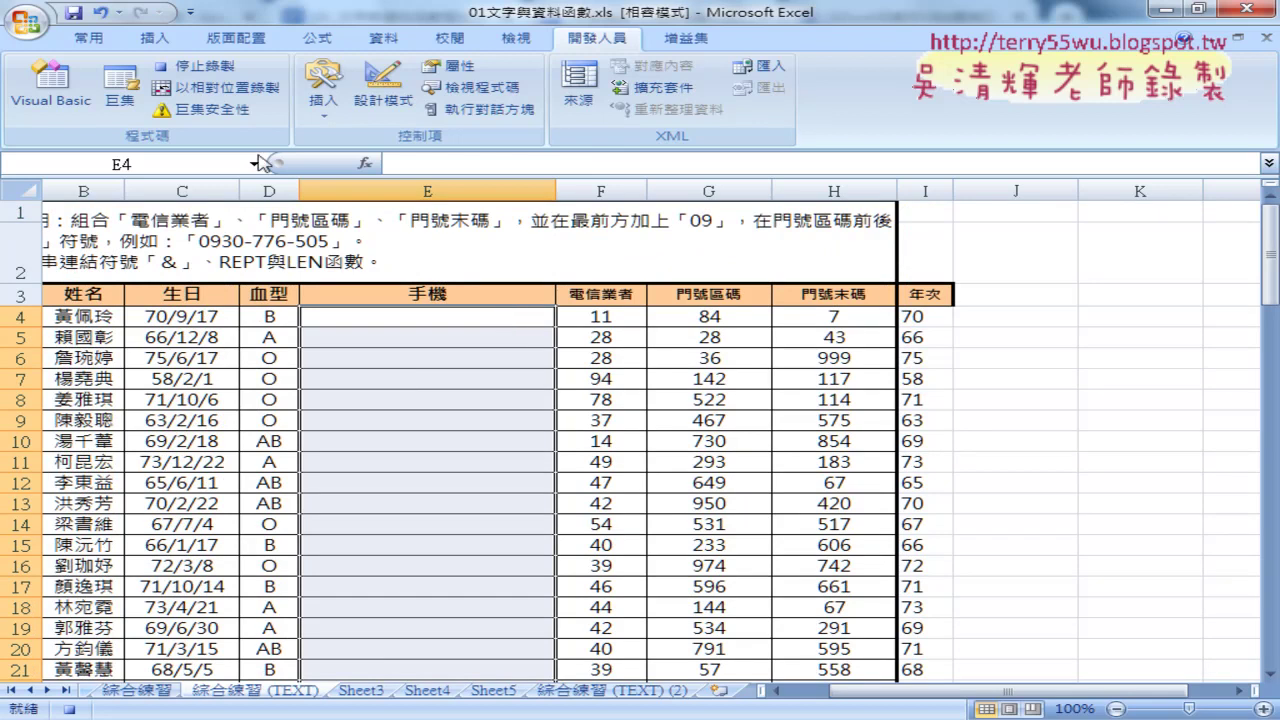
- Stop recording and run 手機號碼串接 to fill in the phone numbers
click(200, 67)
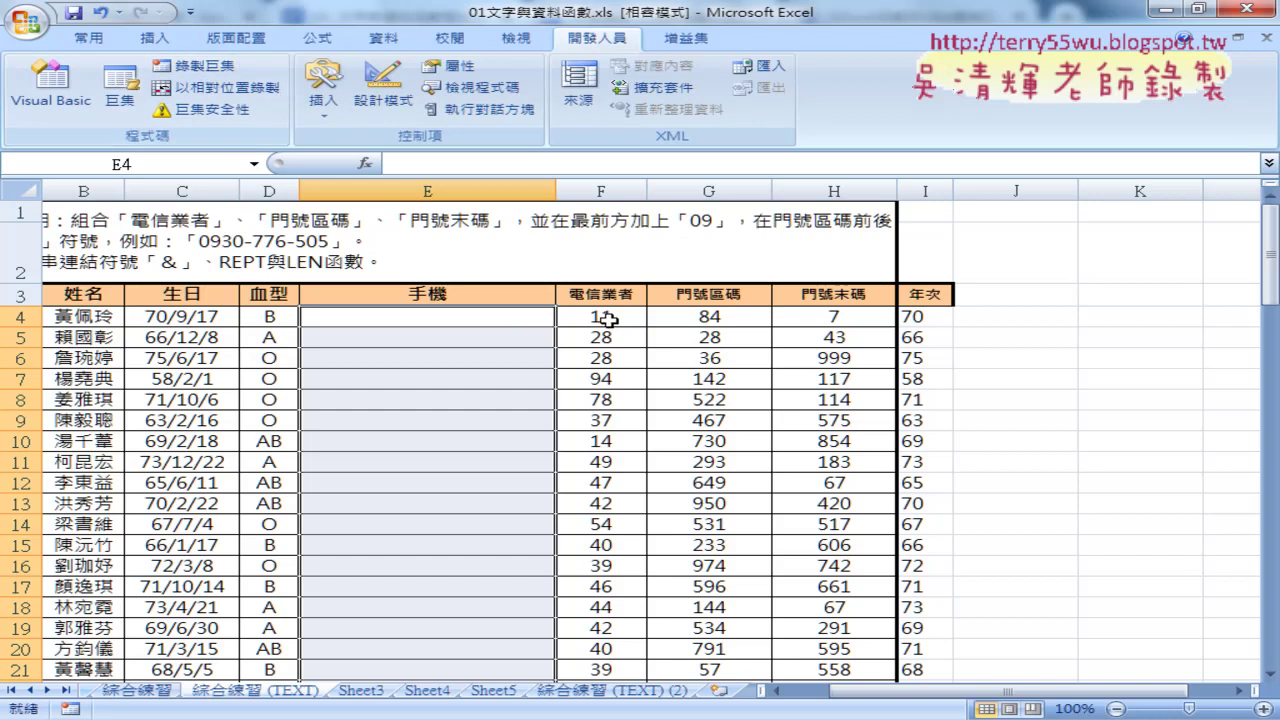
click(118, 92)
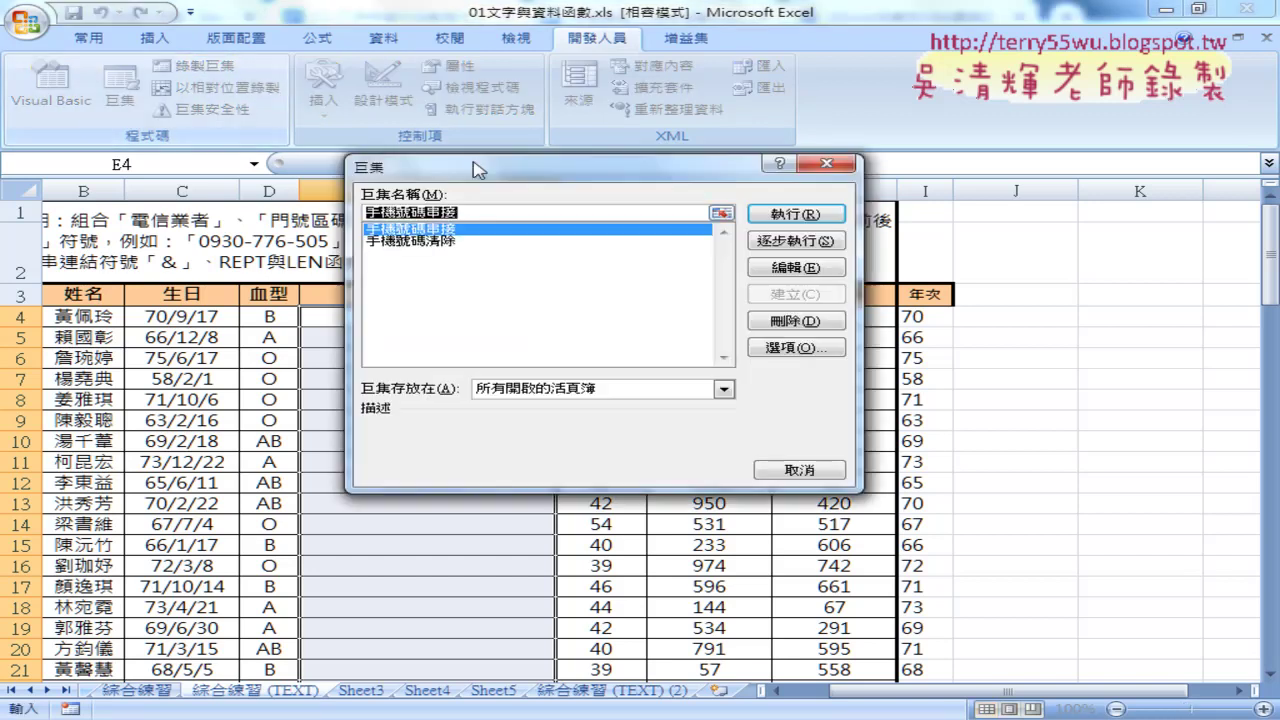
drag(544, 179, 830, 97)
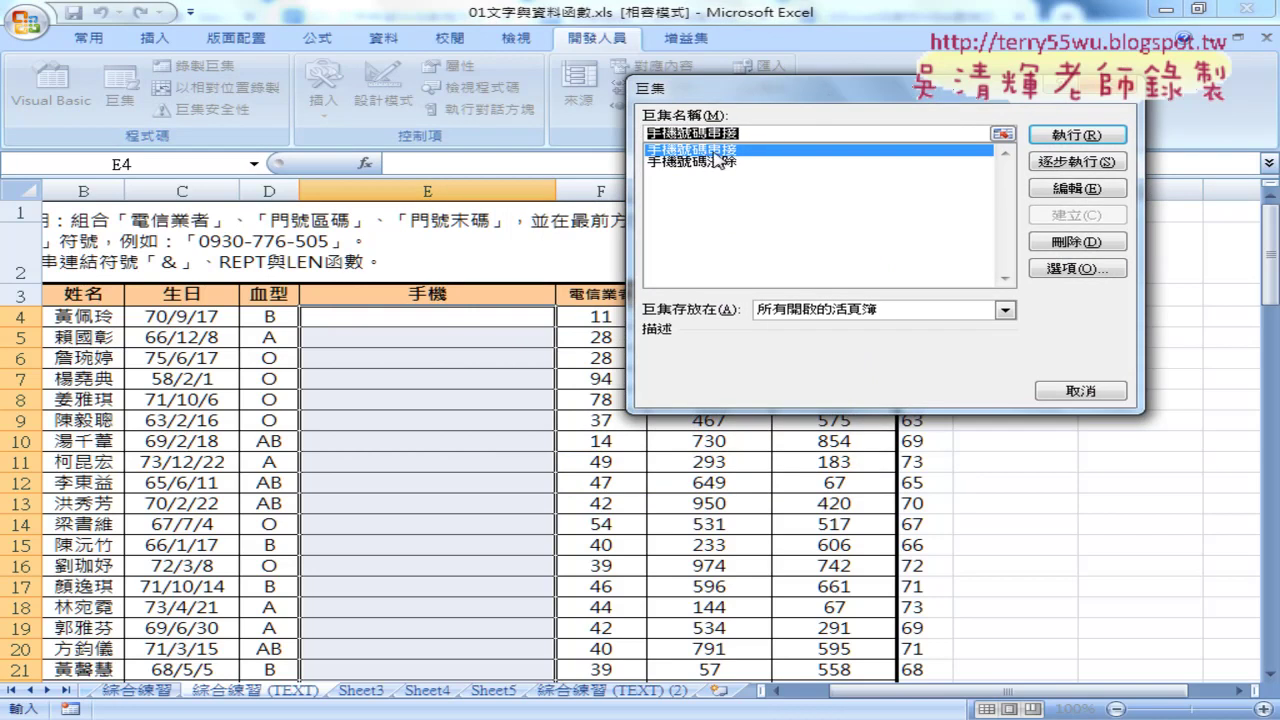
click(1050, 134)
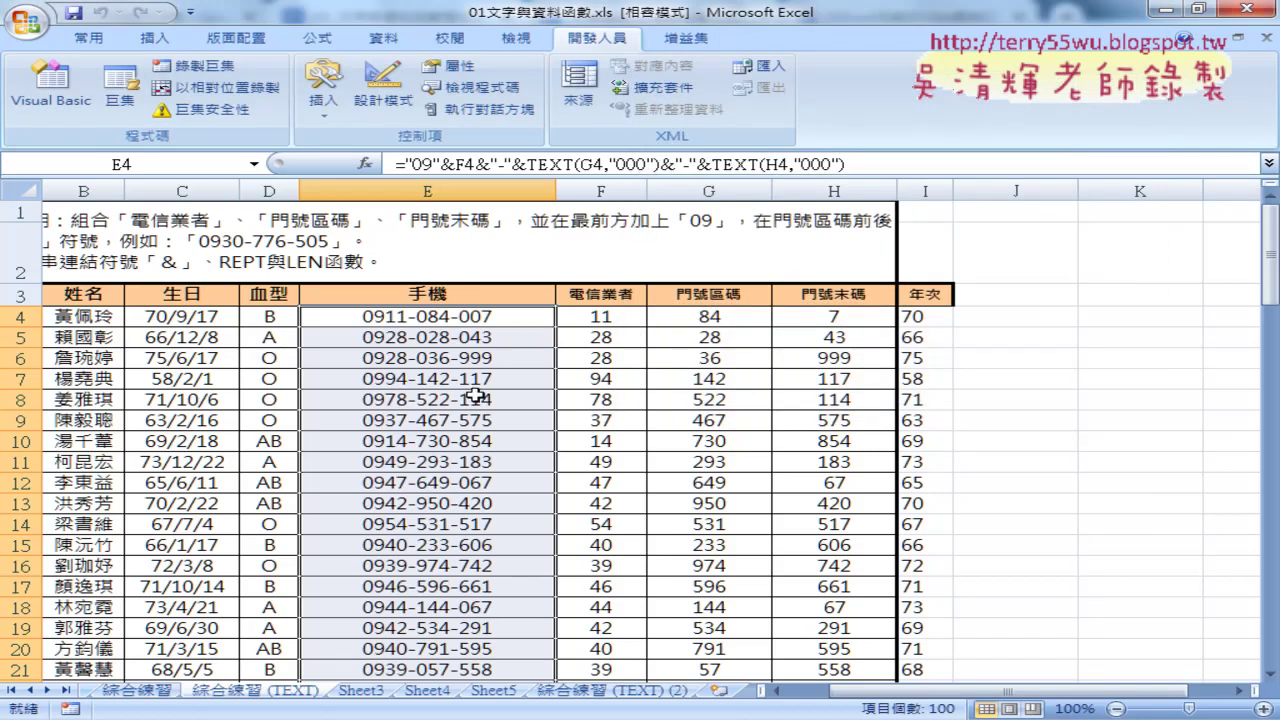
- Run 手機號碼清除 to empty the 手機 column again
click(120, 90)
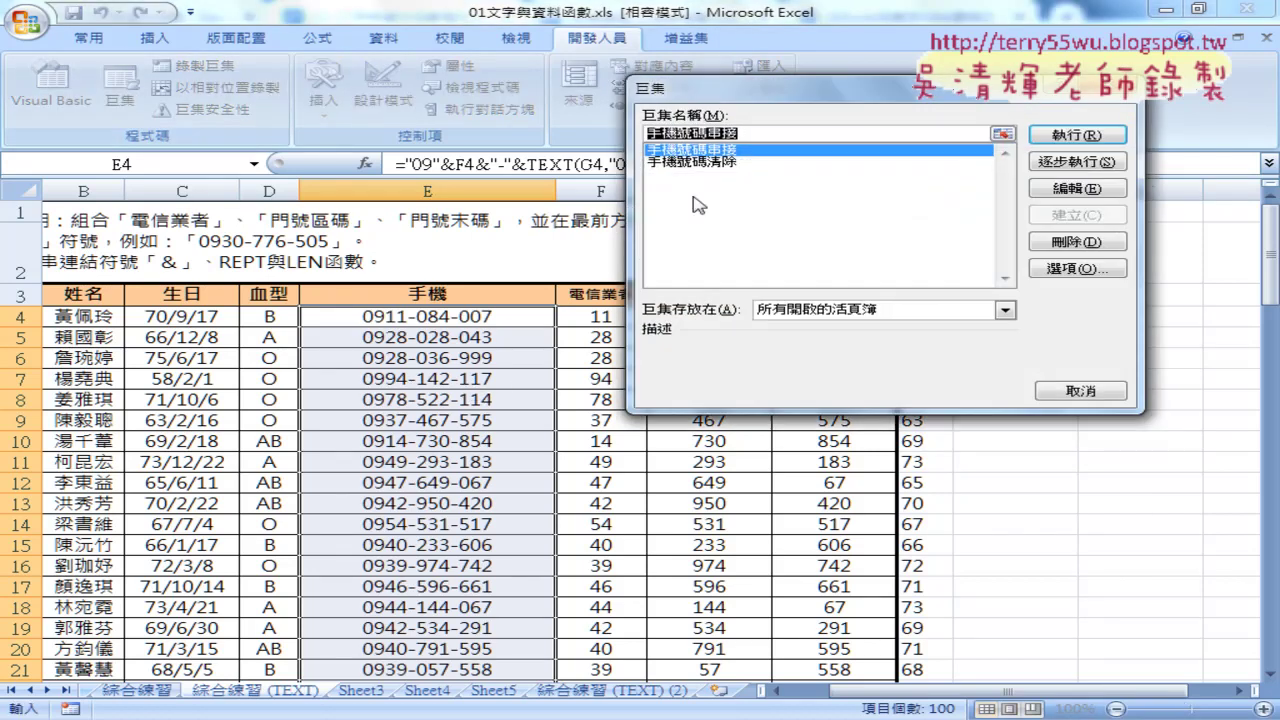
click(730, 161)
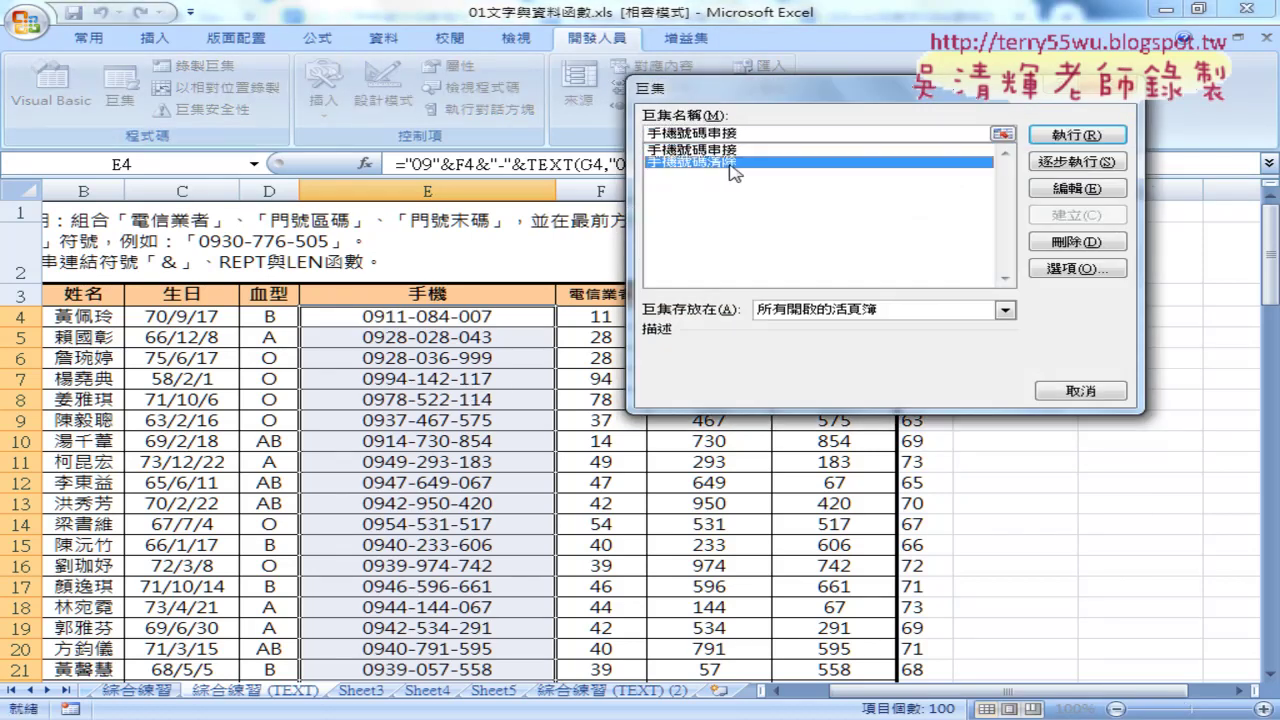
click(1050, 136)
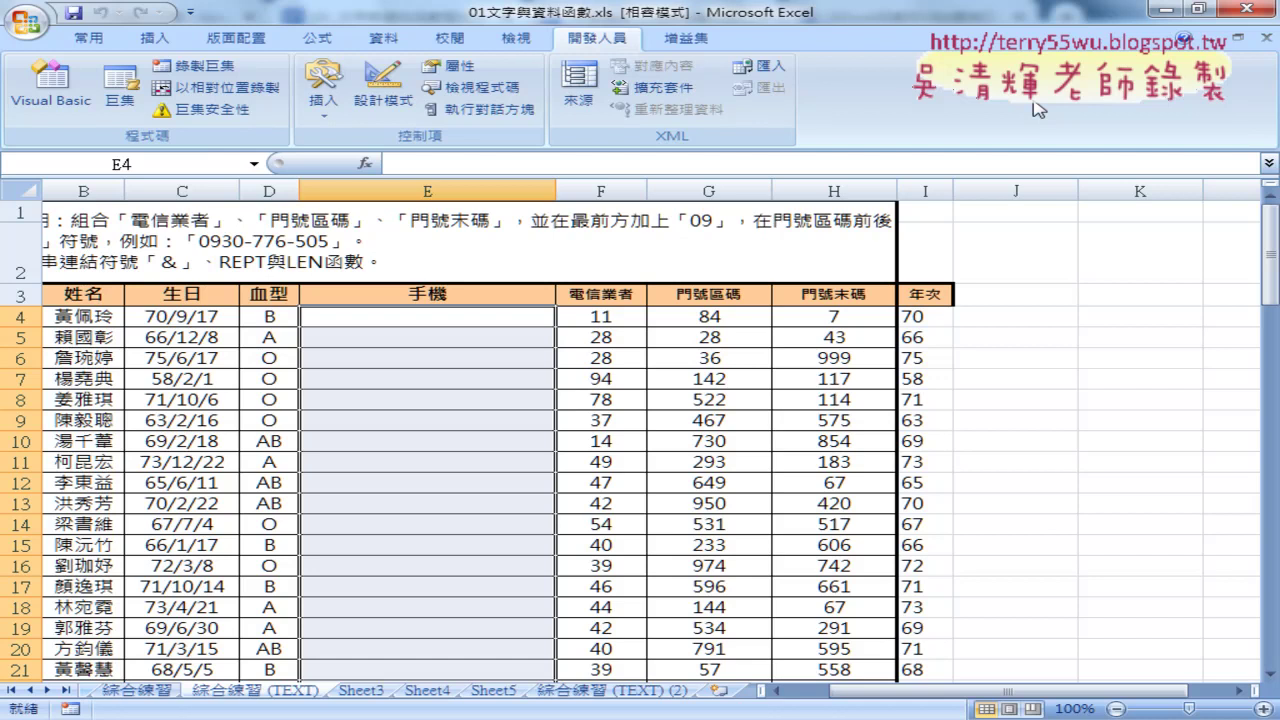
click(118, 100)
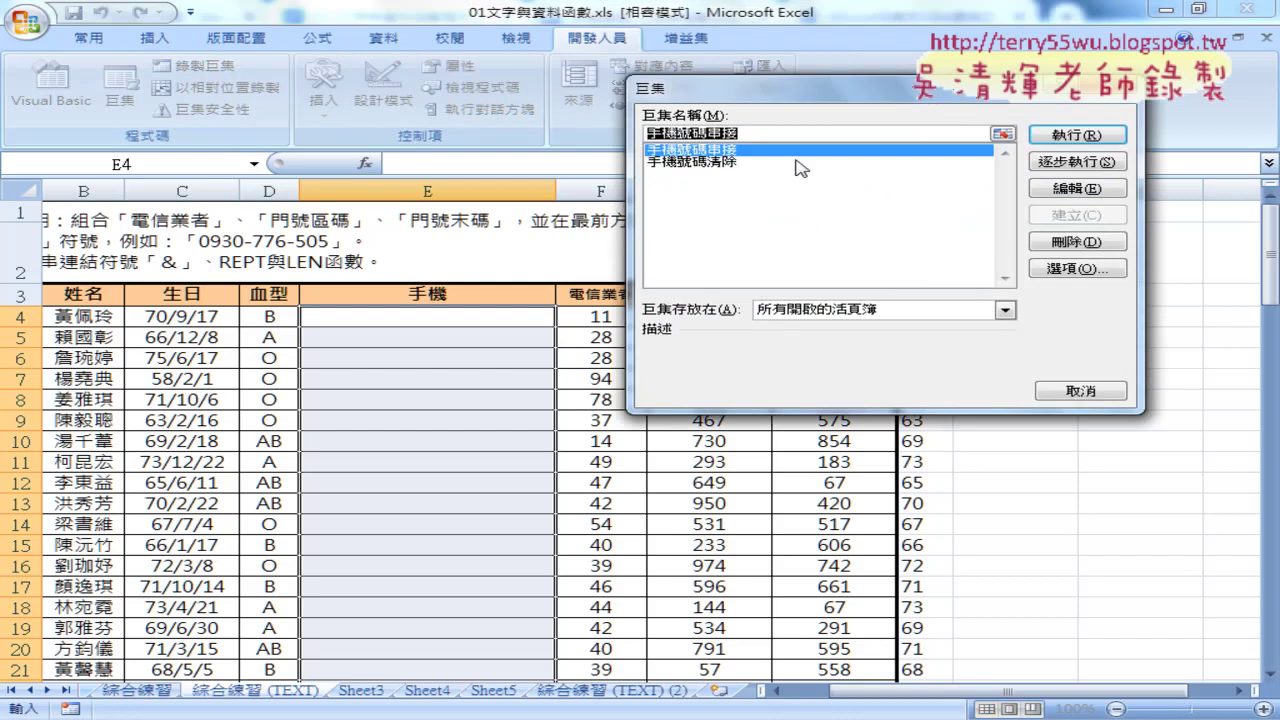
click(1122, 90)
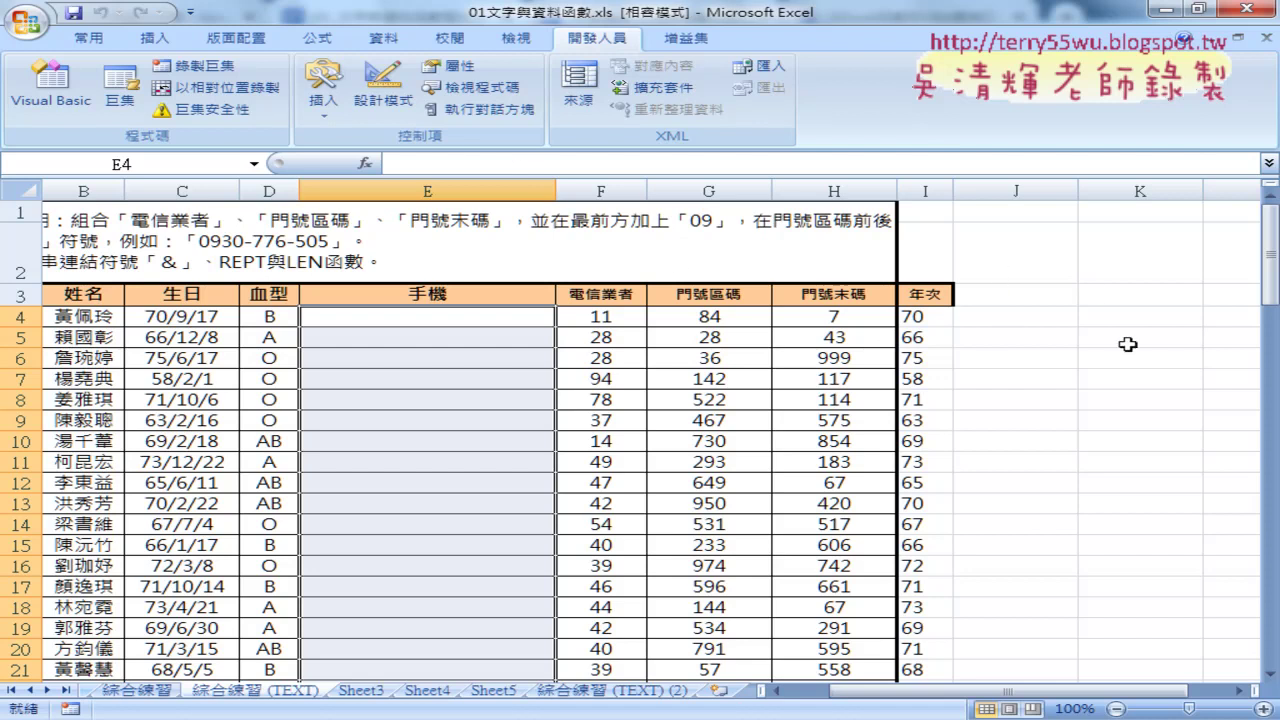
click(321, 112)
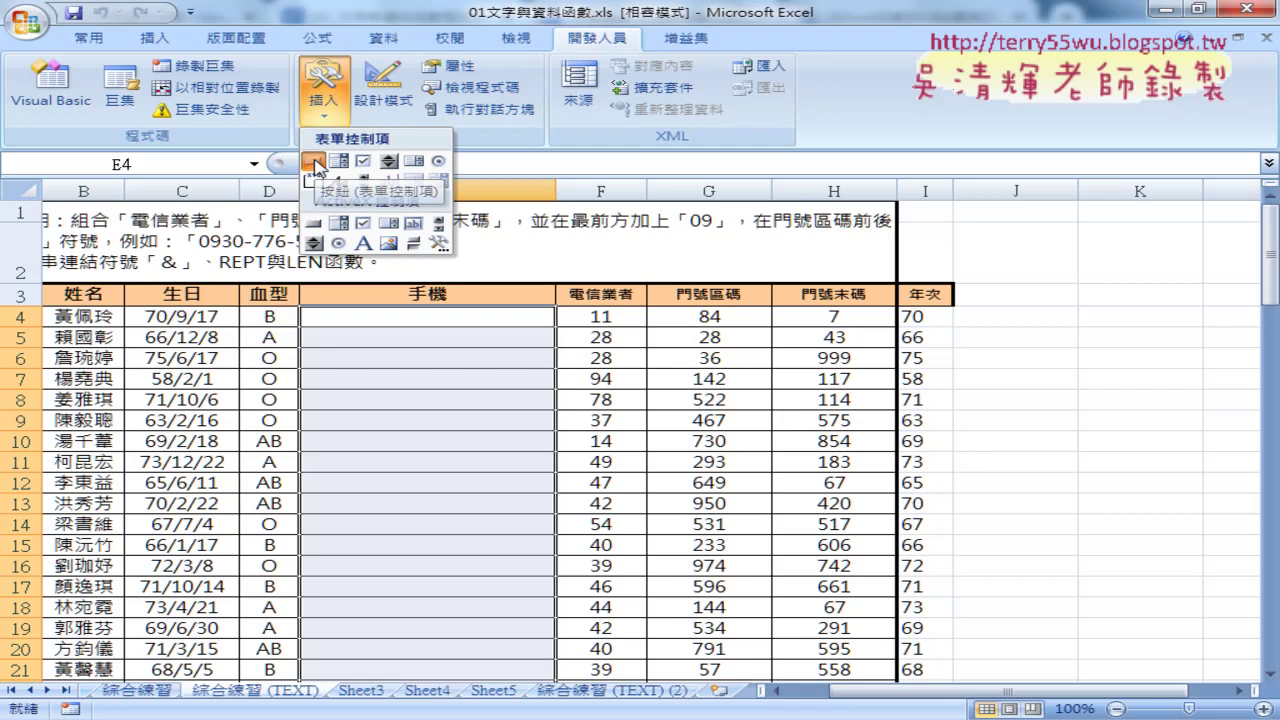
- Draw a form button right of the table and choose the 手機號碼串接 macro for it
click(316, 163)
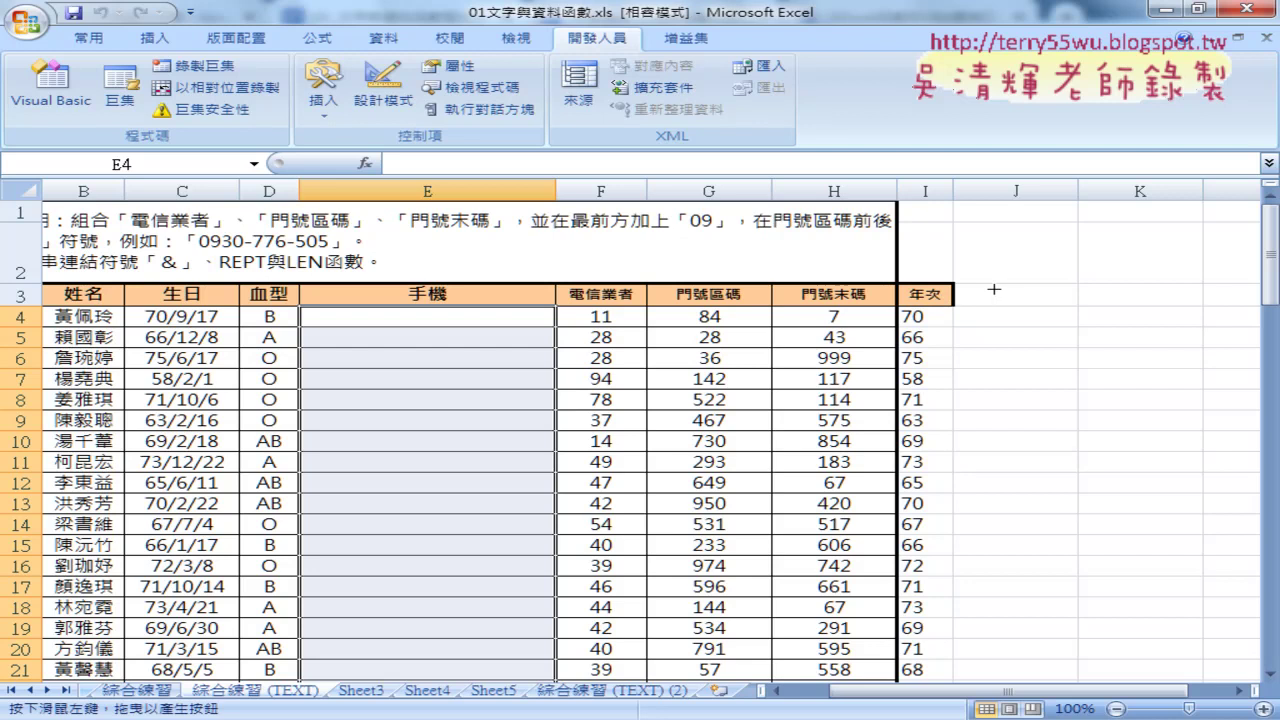
drag(993, 289, 1183, 329)
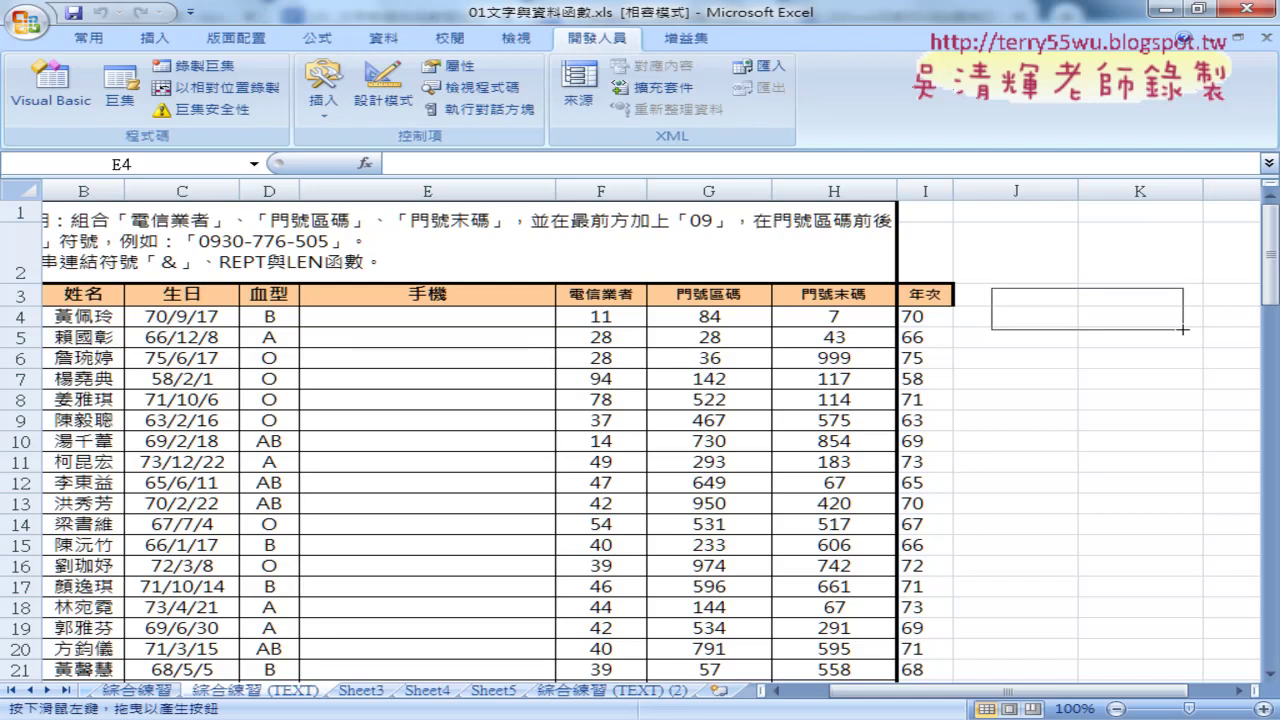
drag(1183, 329, 1182, 331)
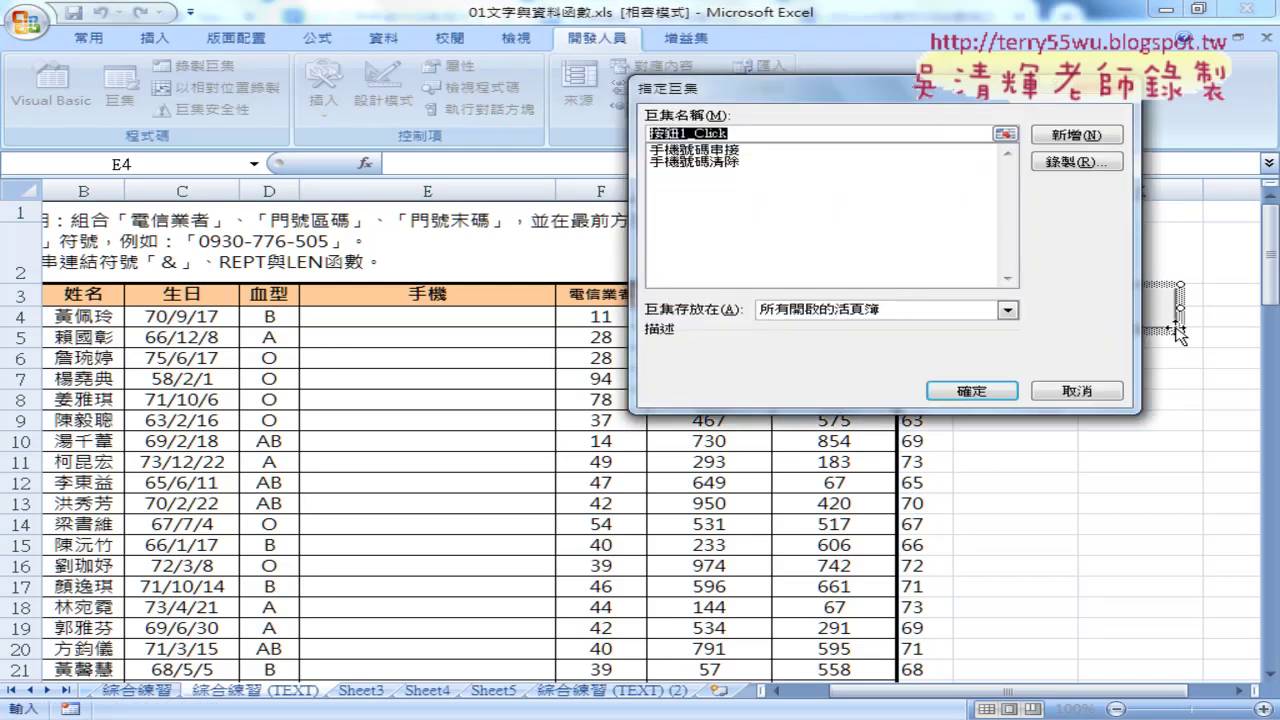
drag(816, 93, 644, 98)
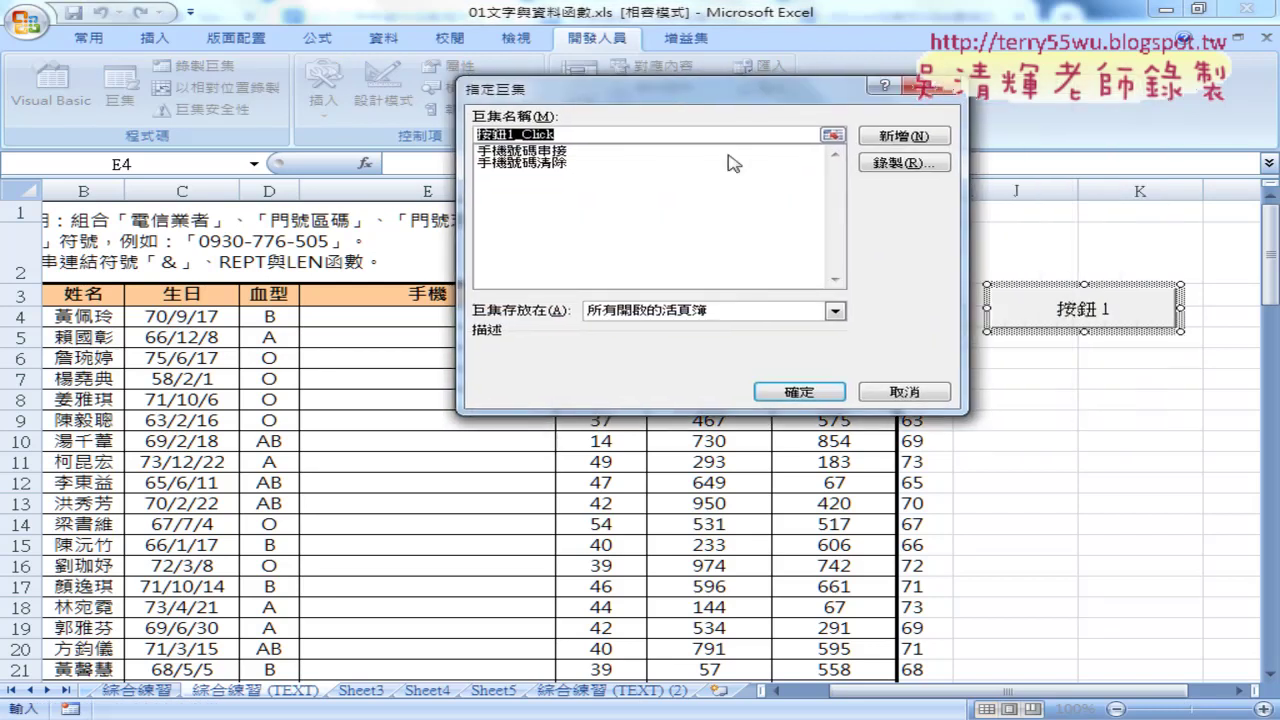
click(565, 152)
- Copy the macro name, confirm the assignment, and caption the button 手機號碼串接
drag(566, 134, 476, 134)
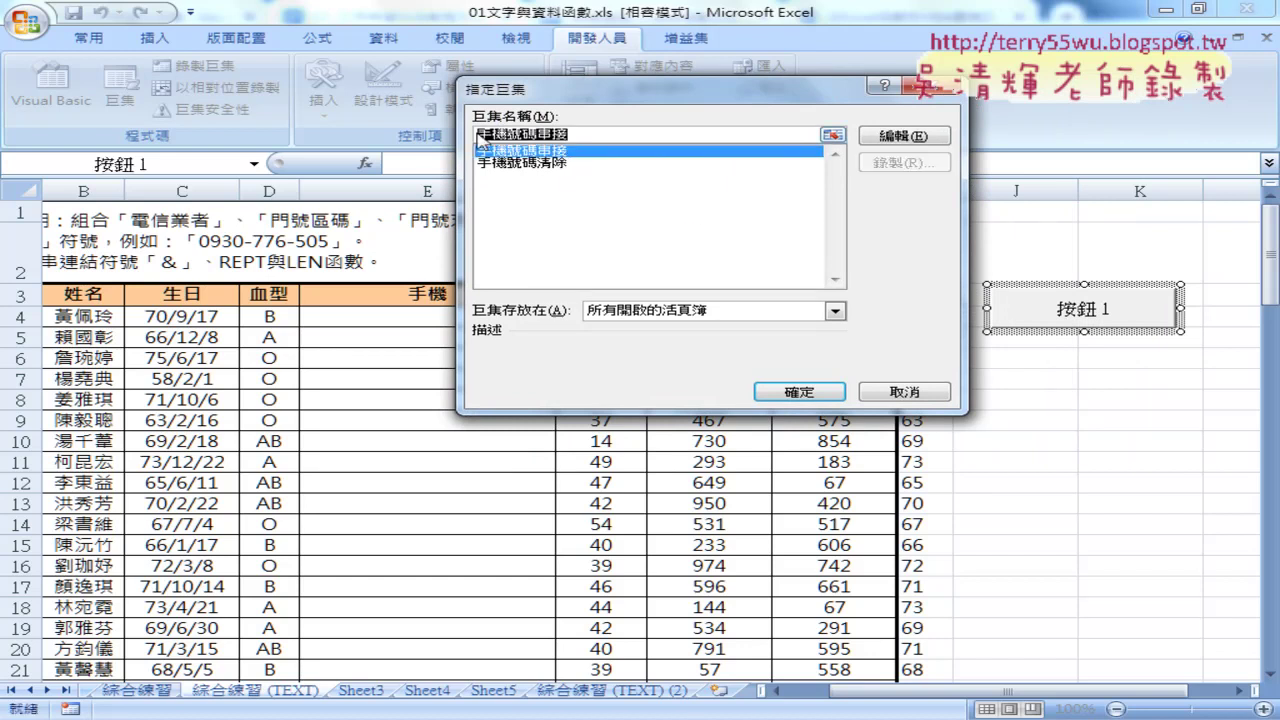
right_click(527, 138)
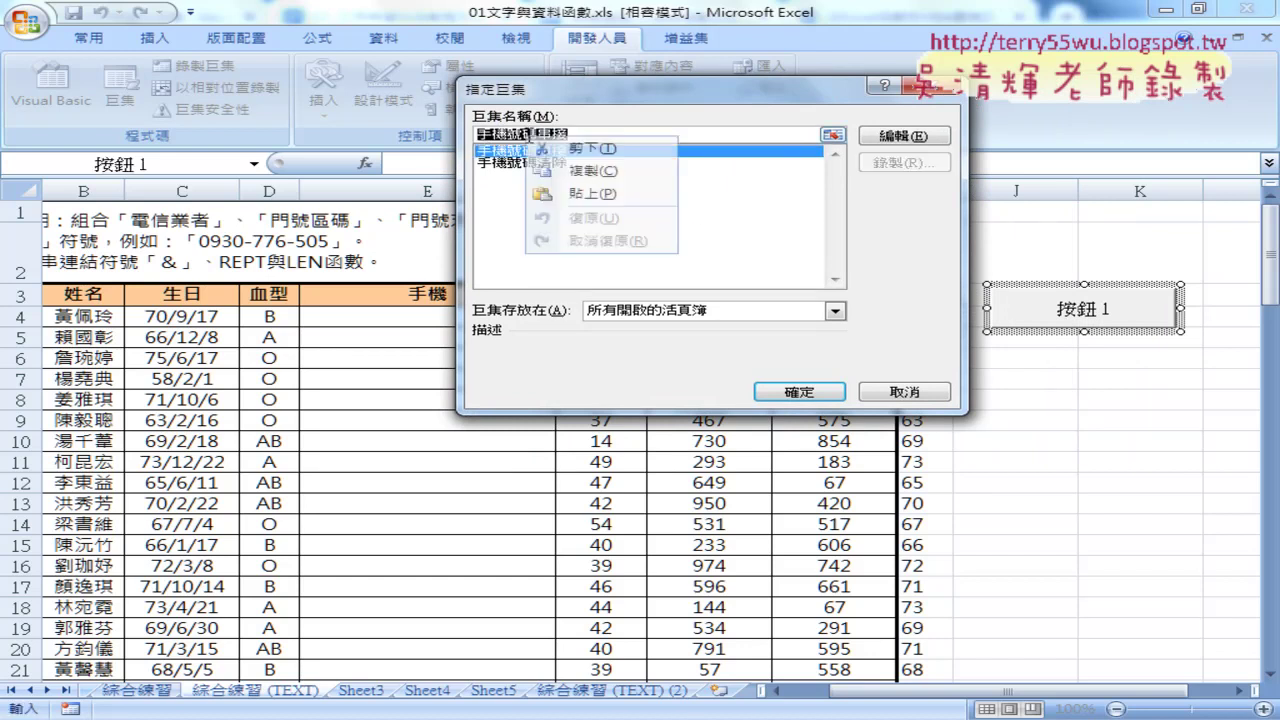
click(582, 173)
click(810, 390)
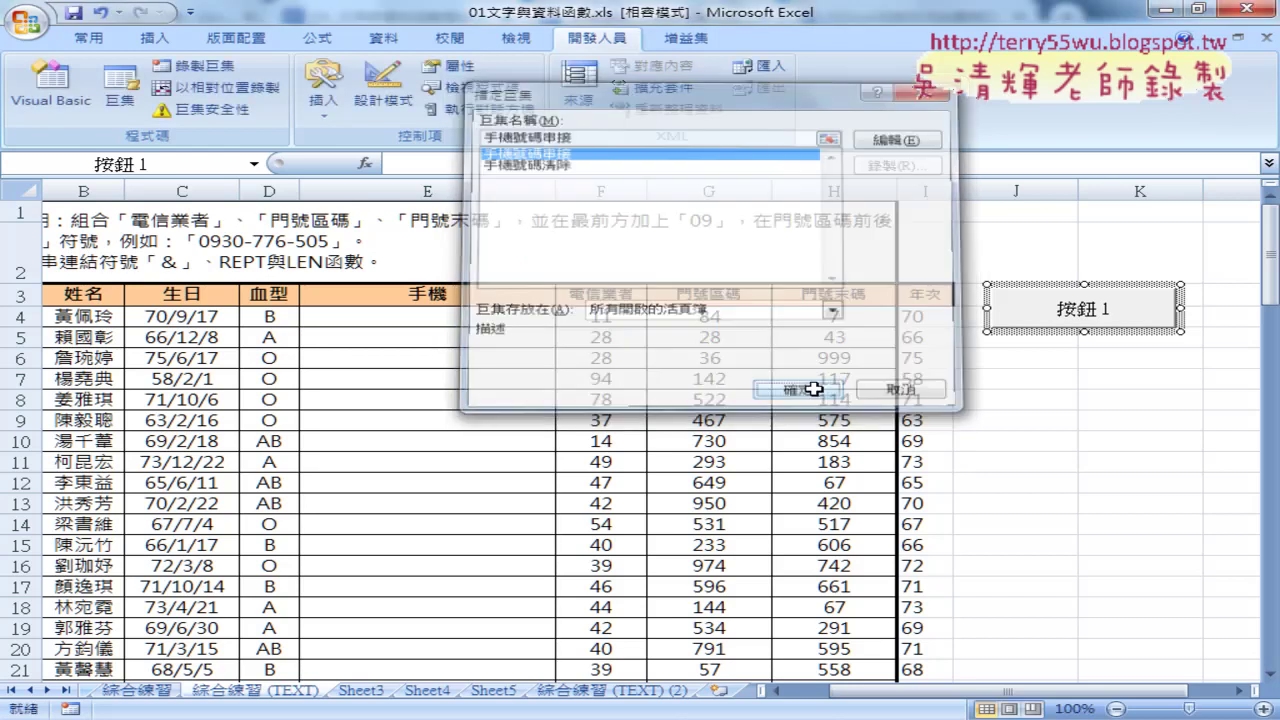
drag(1070, 310, 1121, 310)
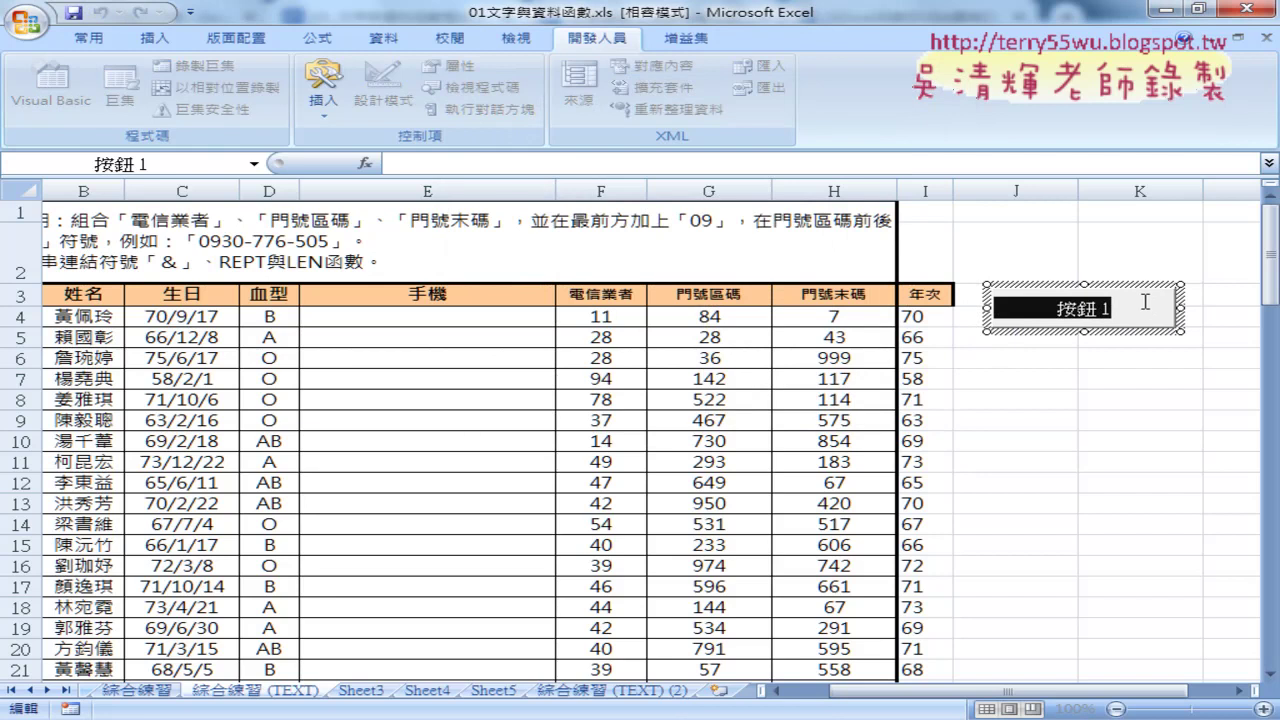
key(ctrl+v)
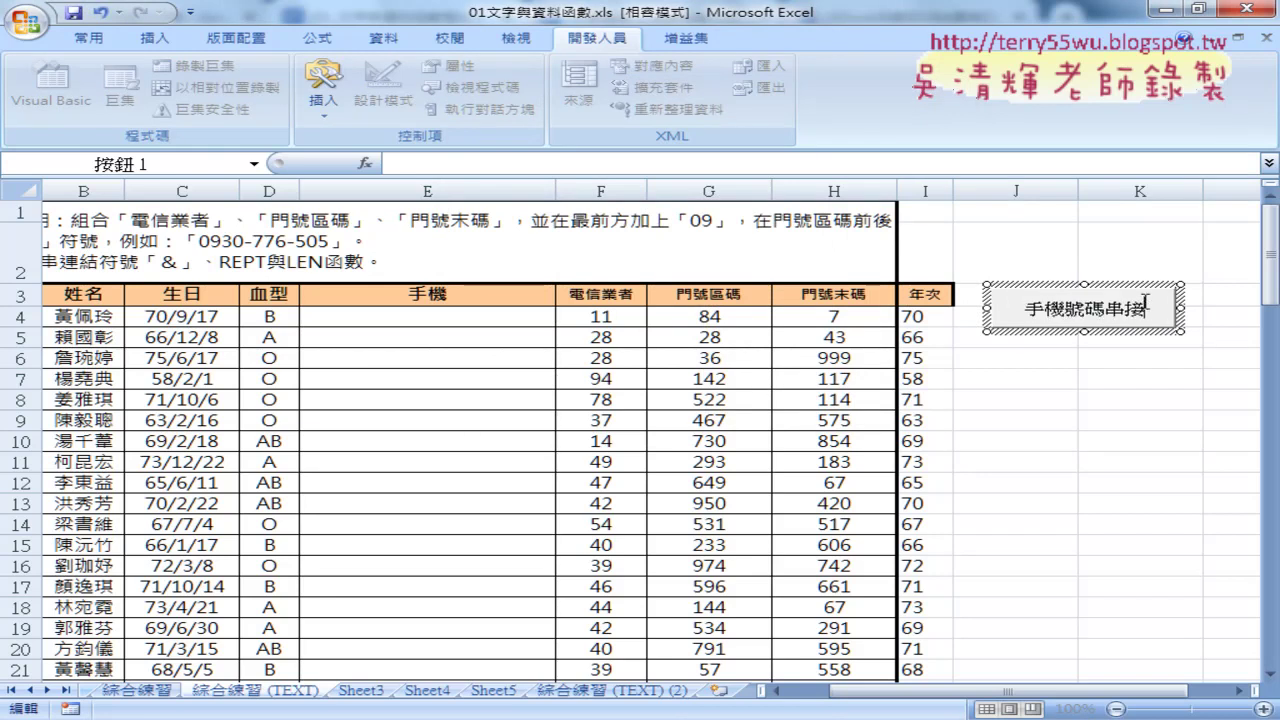
click(1134, 377)
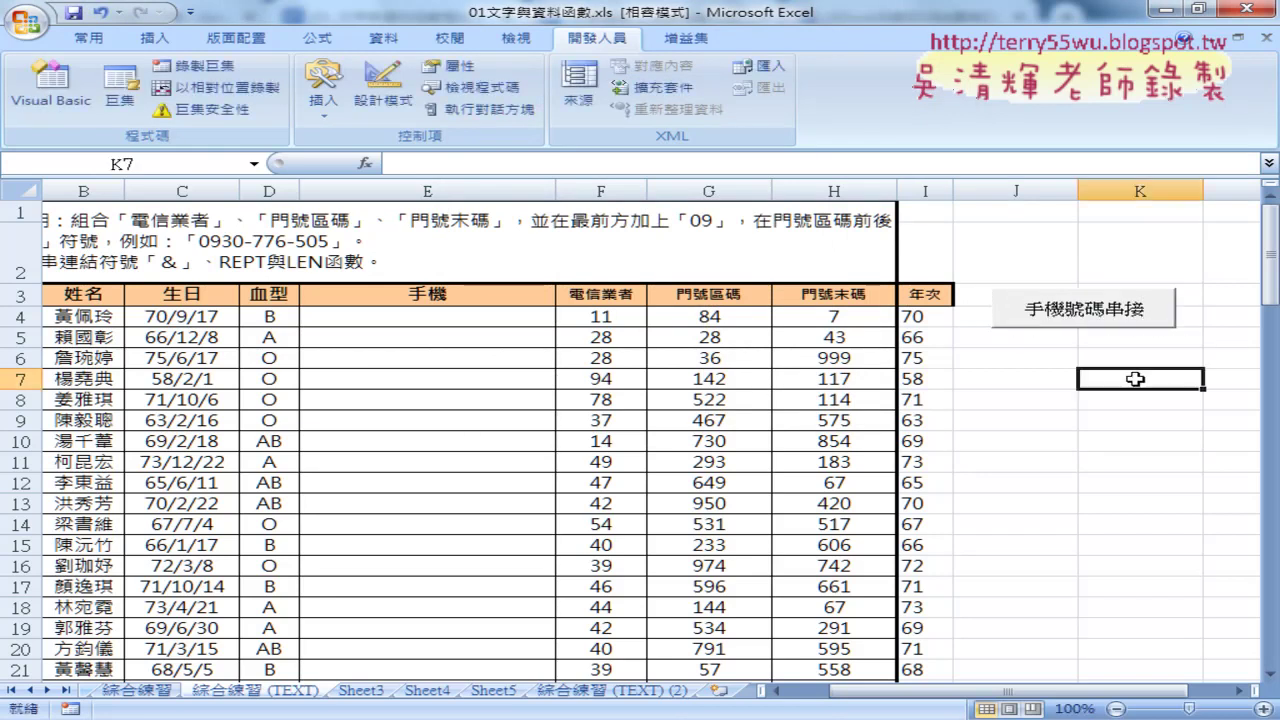
- Draw a second form button below the first and assign it the 手機號碼清除 macro
click(317, 95)
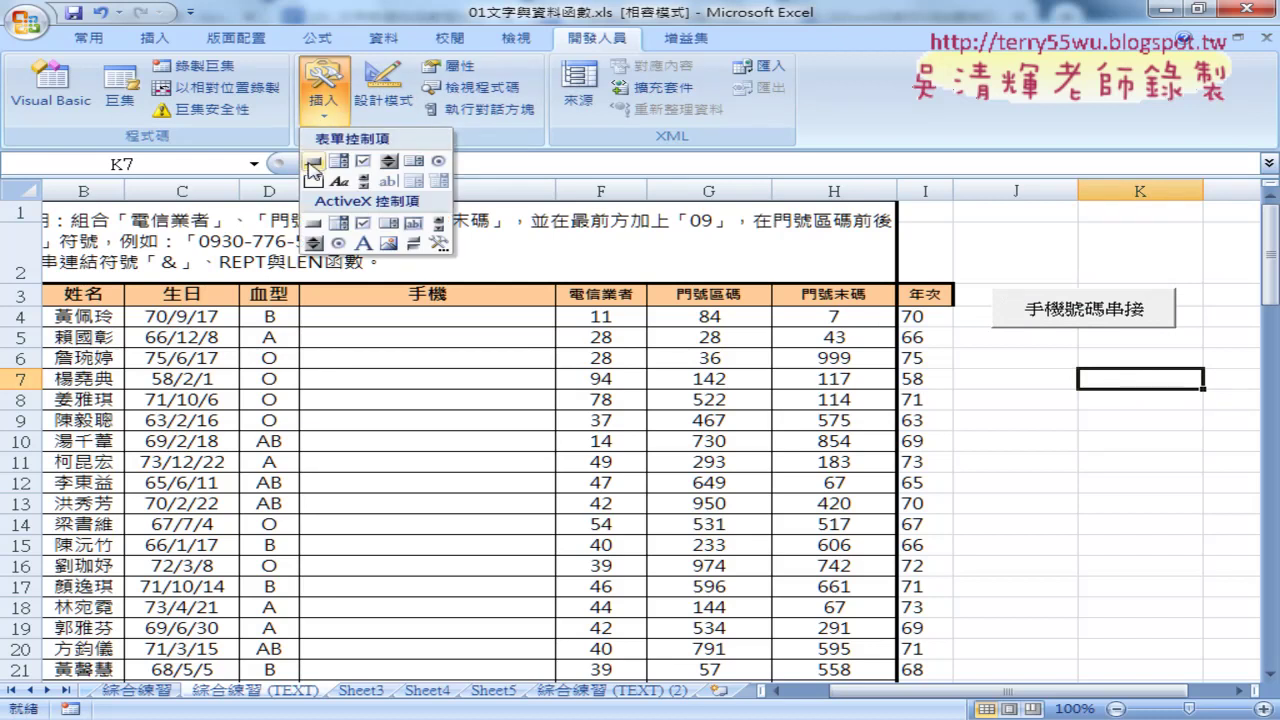
click(313, 160)
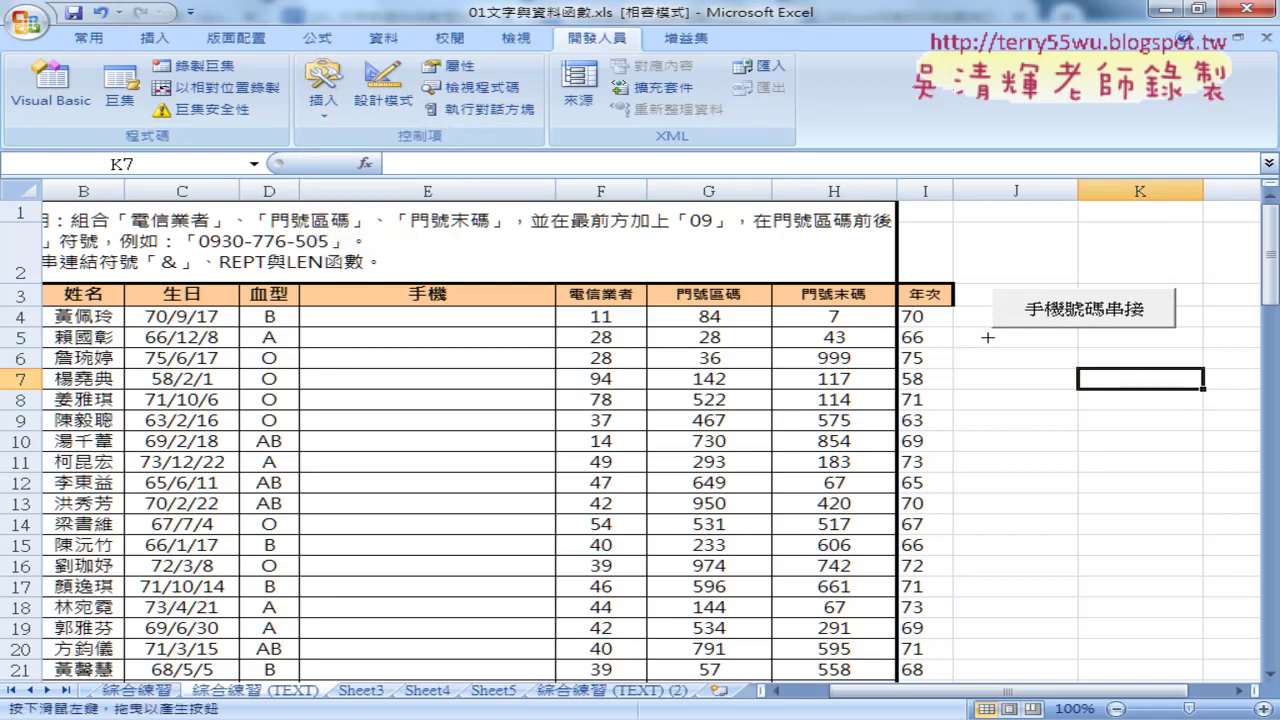
drag(986, 336, 1180, 378)
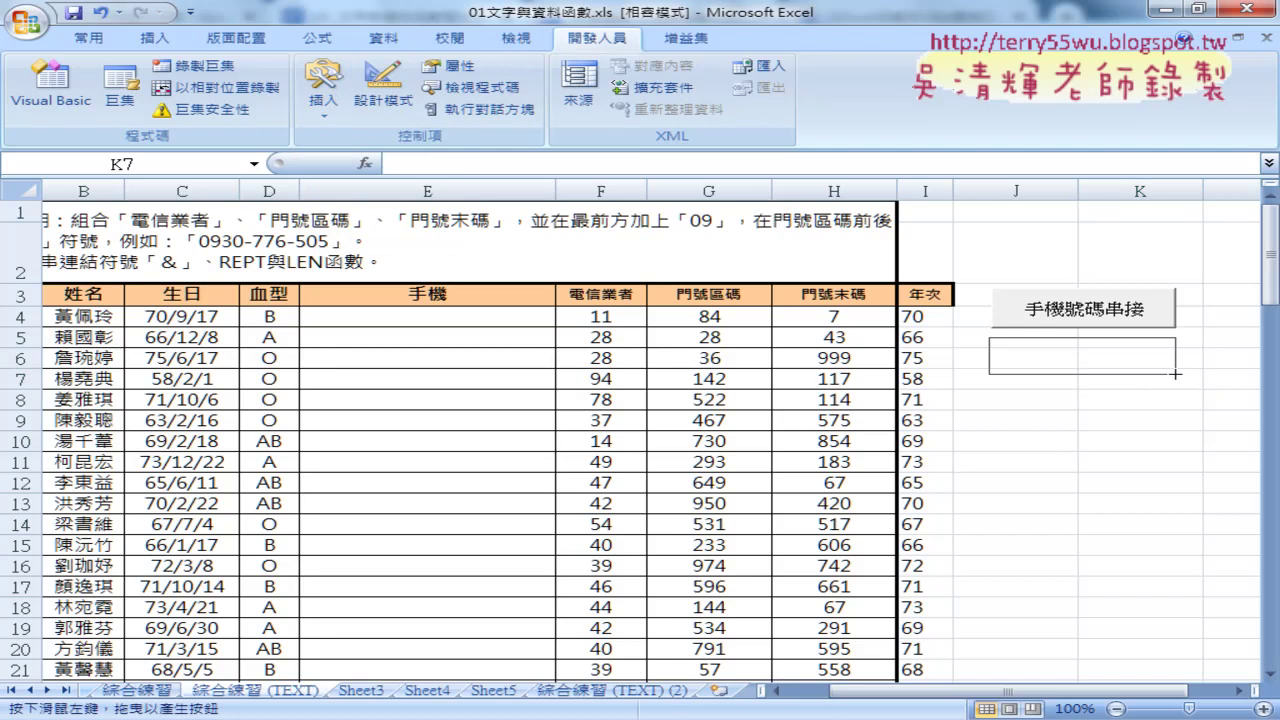
click(520, 161)
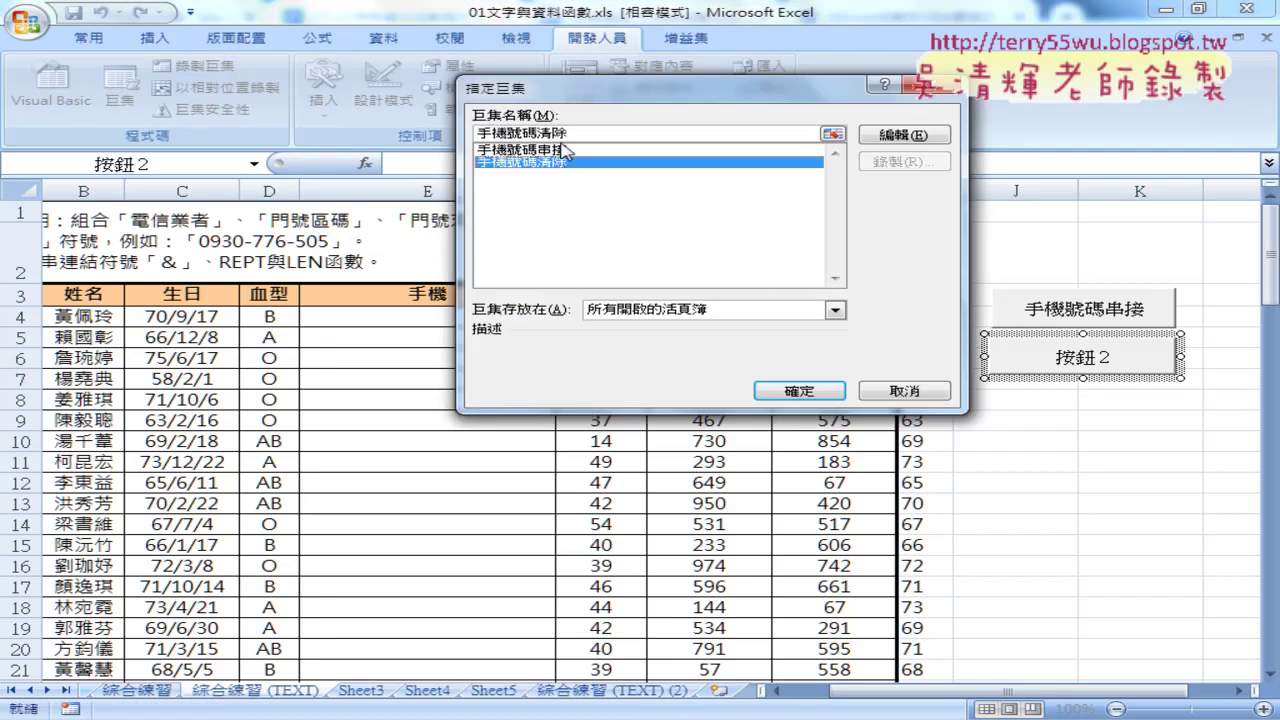
right_click(585, 133)
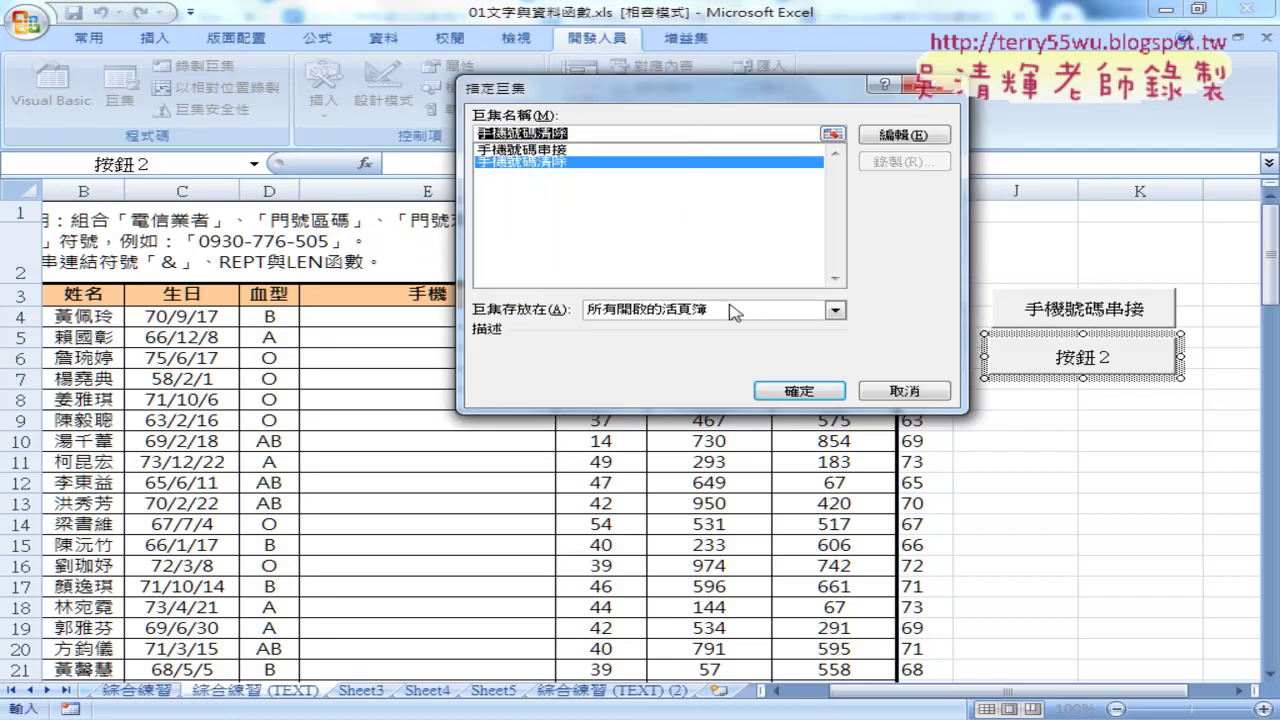
click(810, 389)
- Change the second button's caption to 手機號碼清除
triple_click(1039, 360)
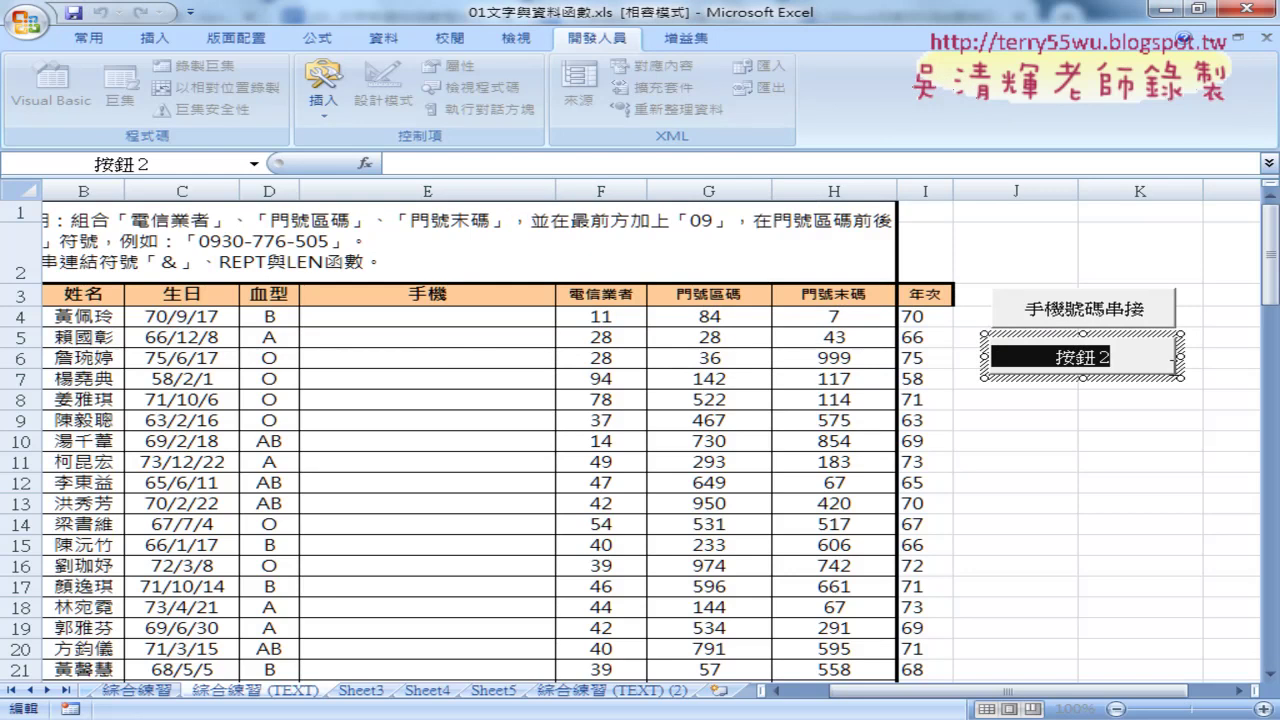
text(手機號碼清除)
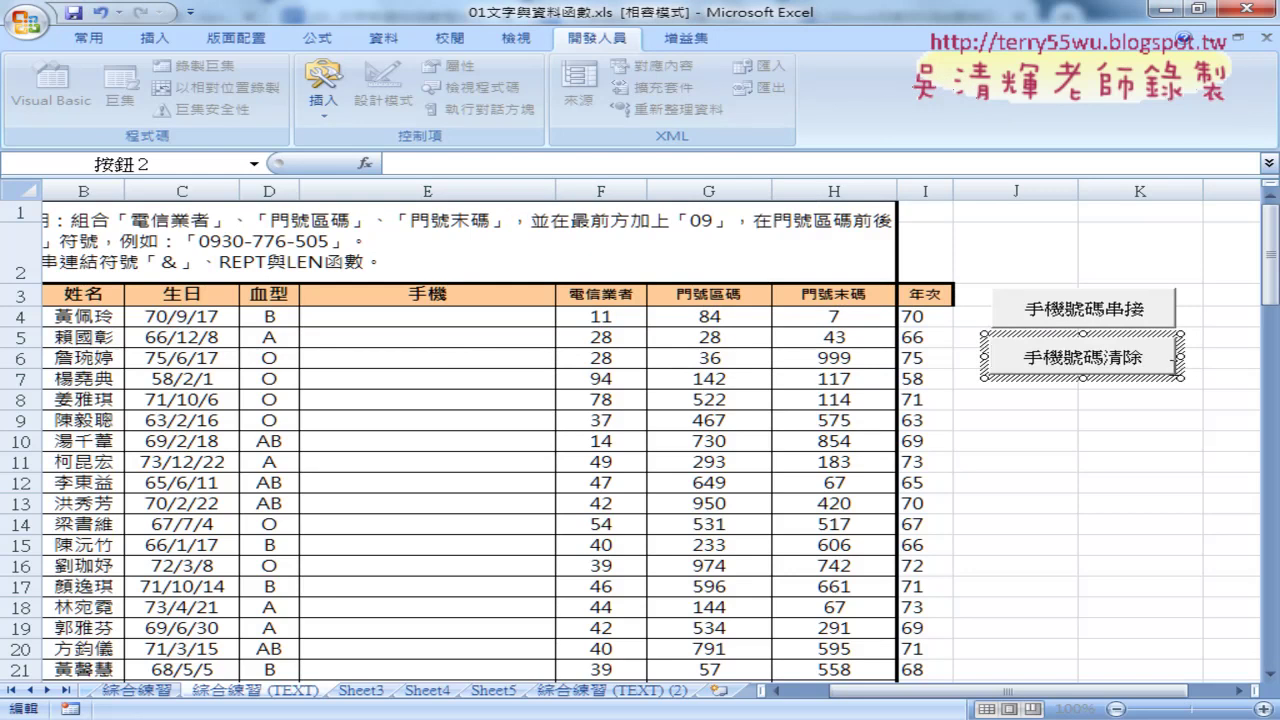
click(1150, 476)
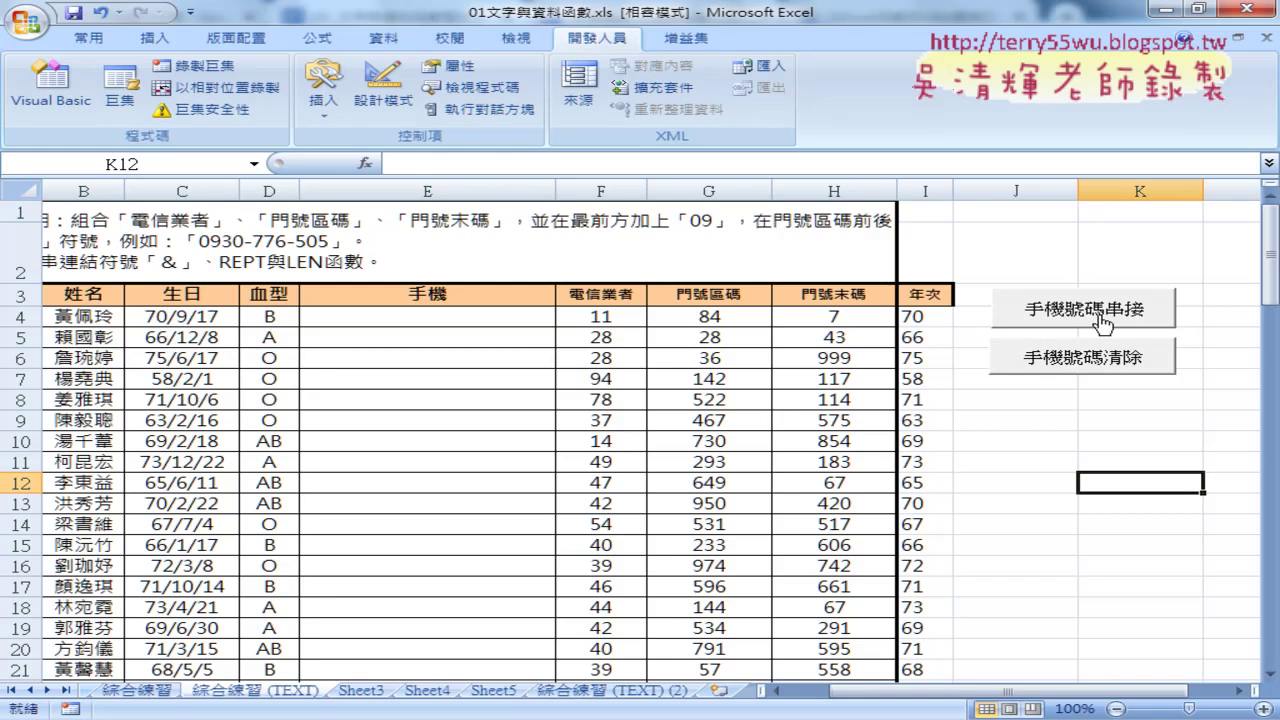
click(1103, 322)
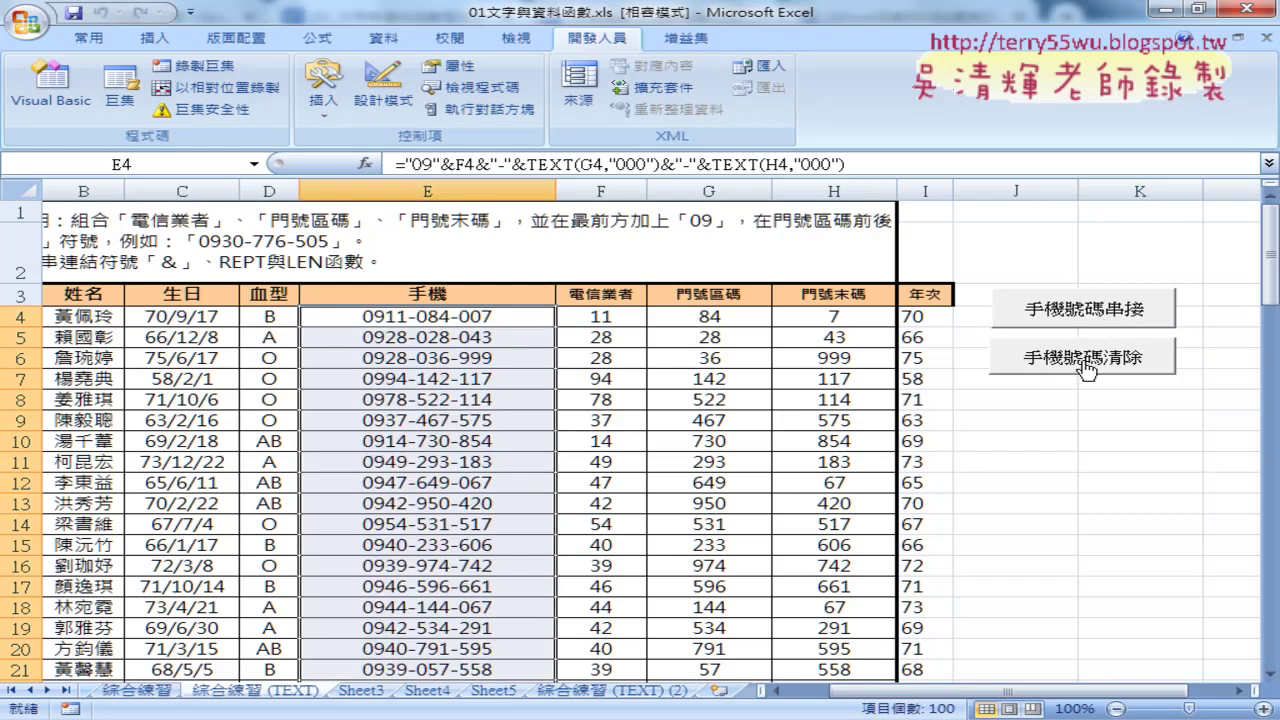
click(1085, 366)
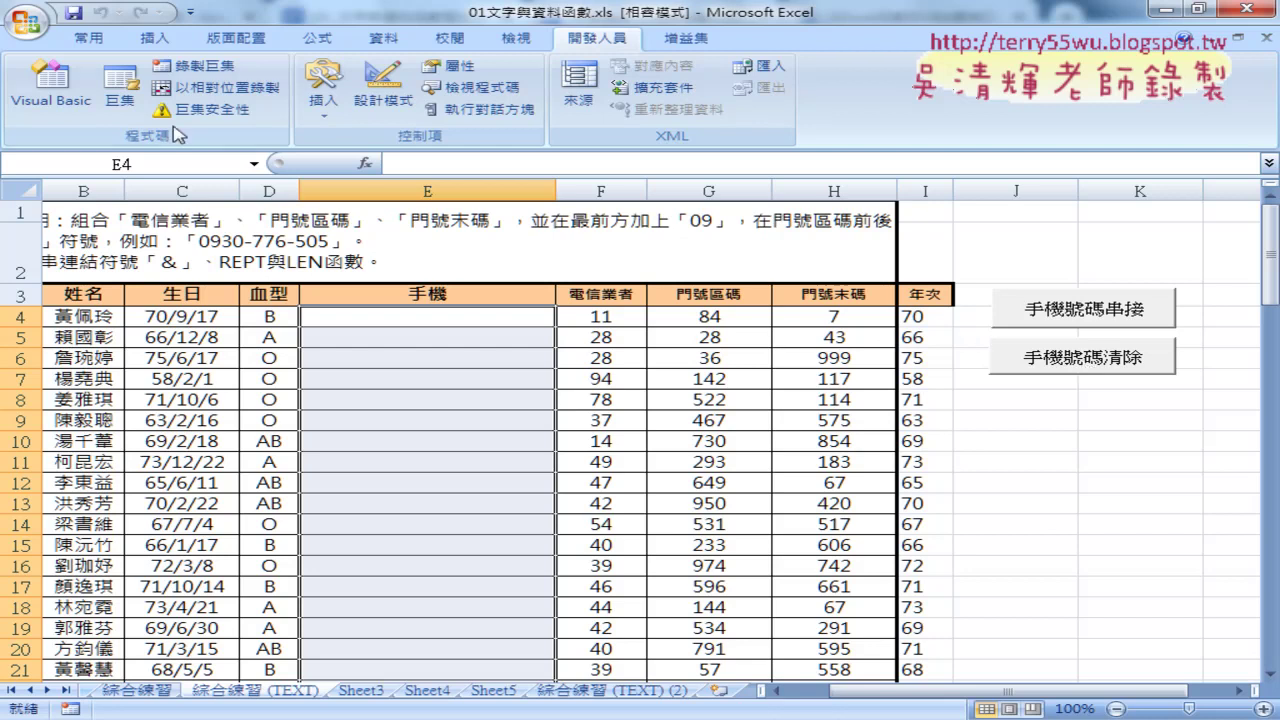
click(120, 100)
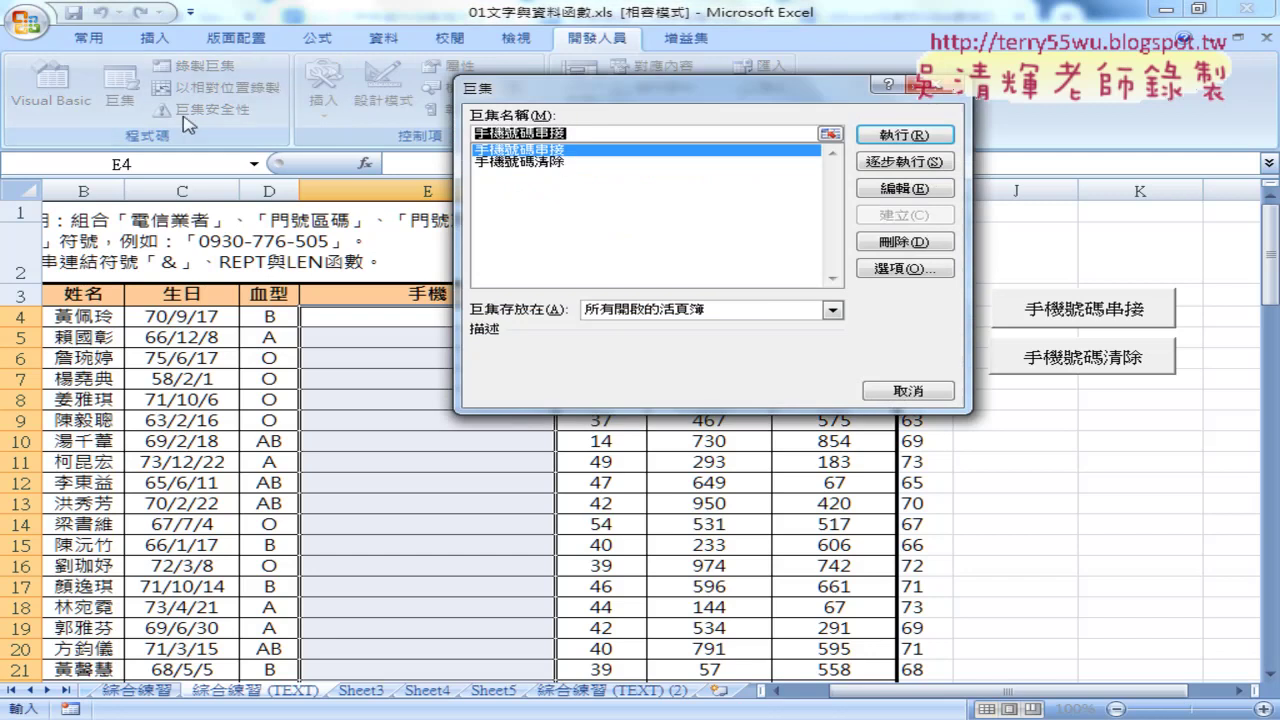
click(902, 190)
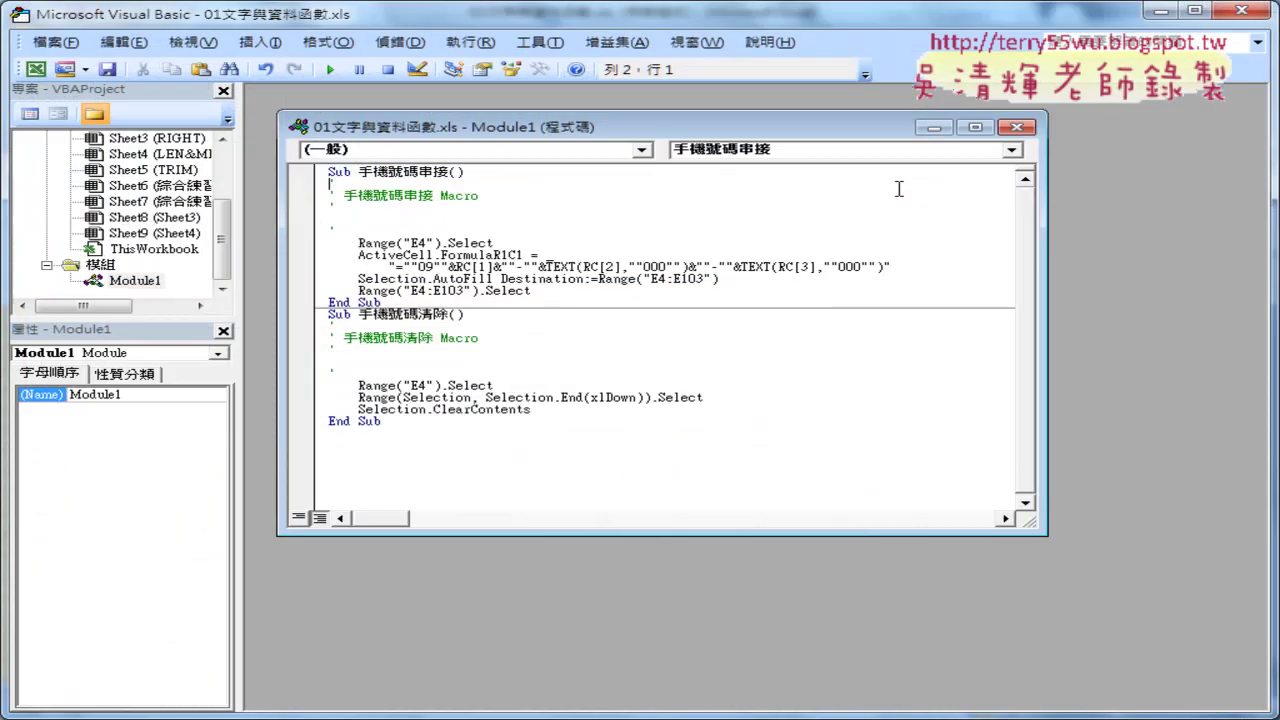
drag(135, 12, 228, 72)
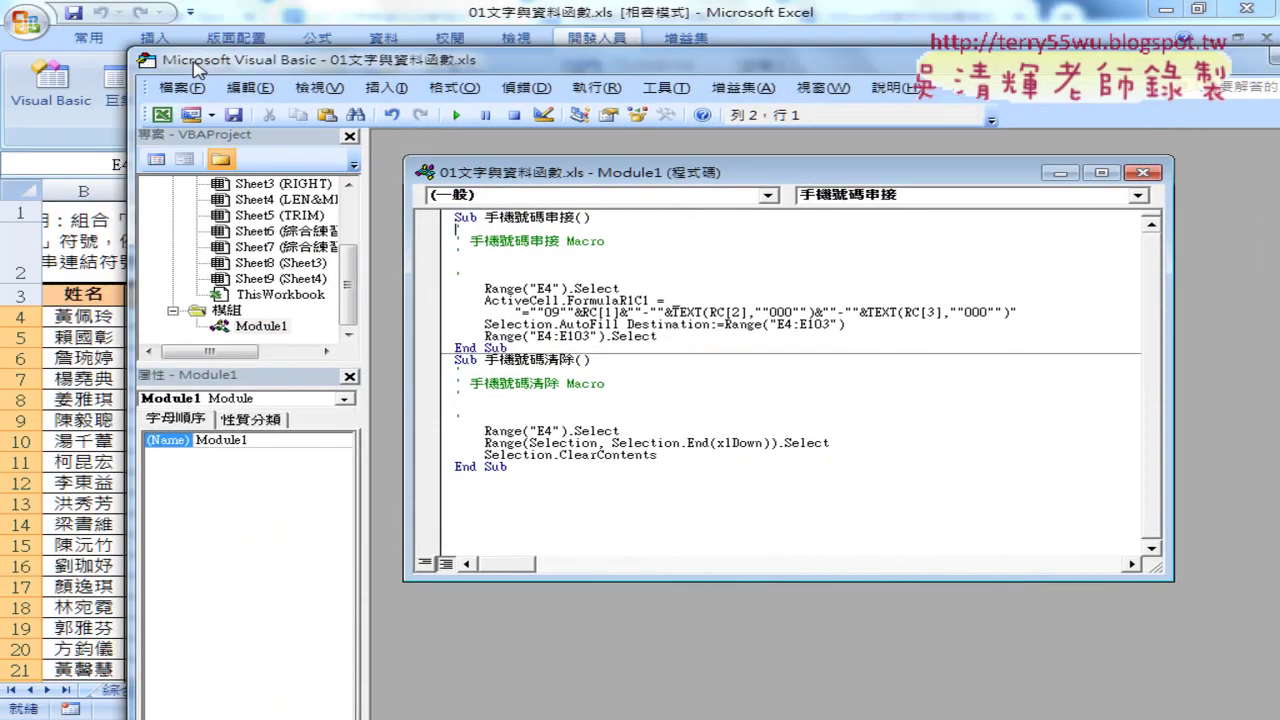
double_click(530, 190)
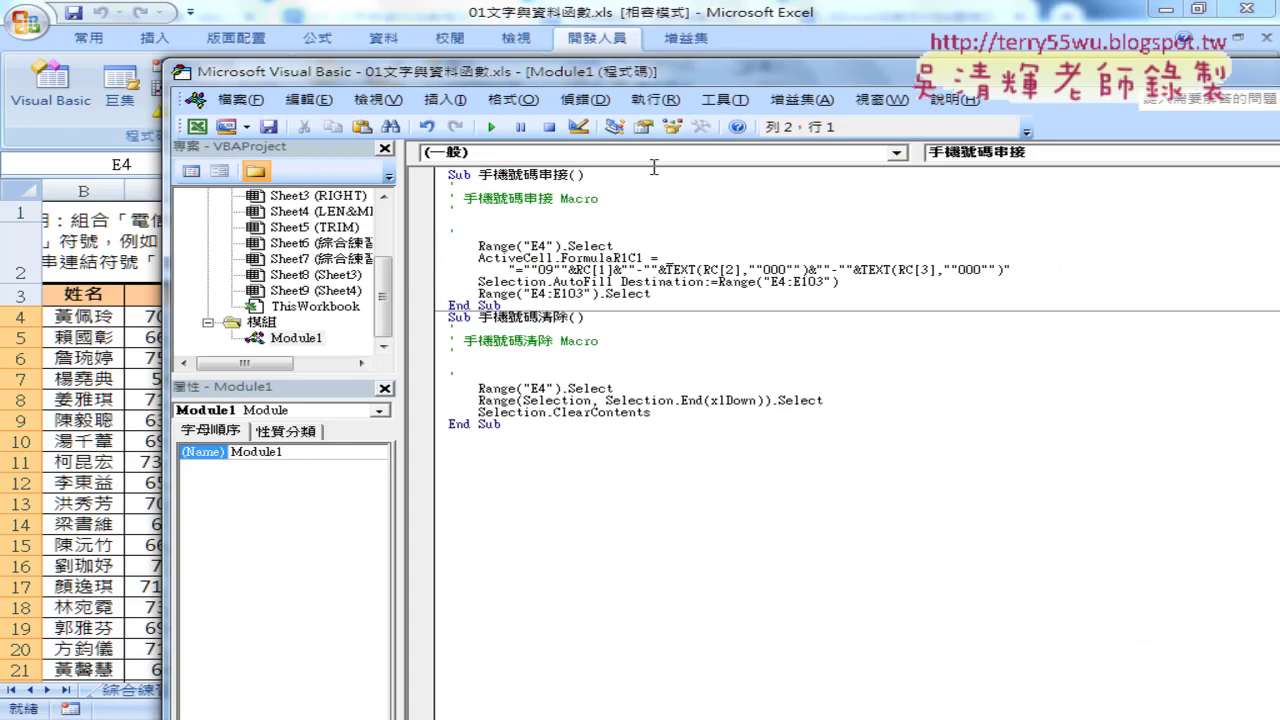
double_click(183, 74)
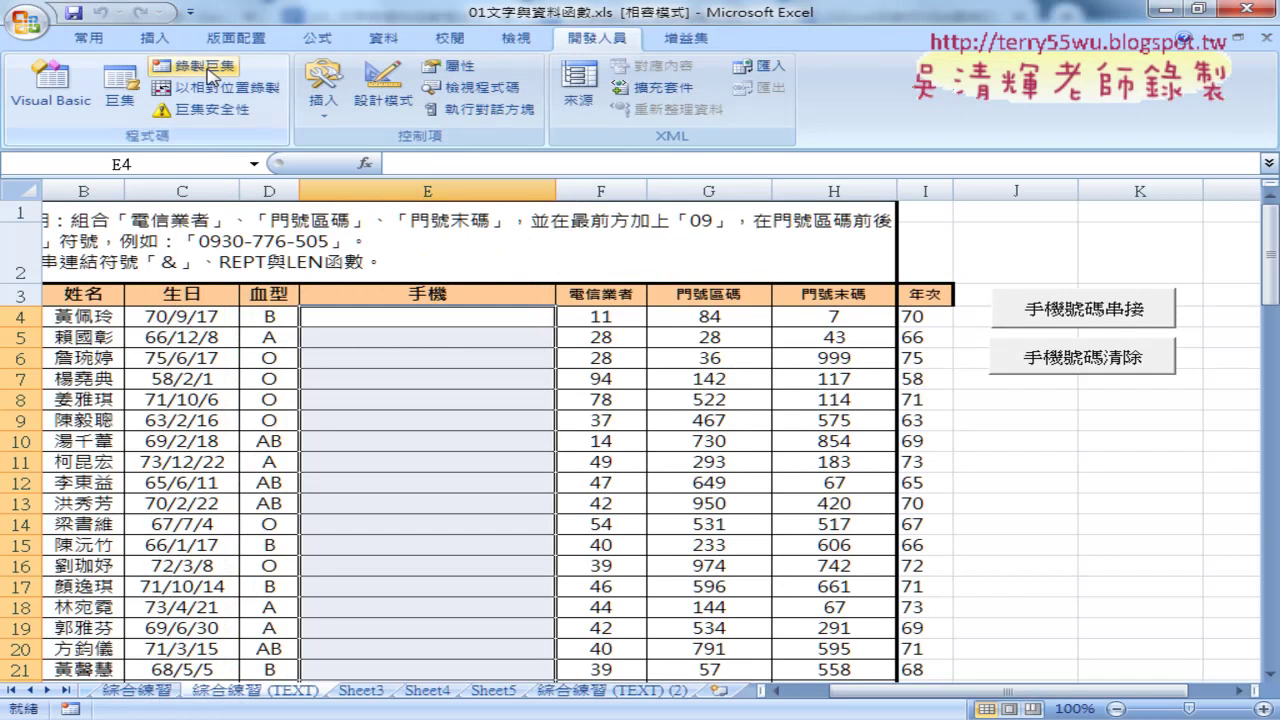
- Glance at the workbook's macro list without running anything, then bring up Developer > Insert controls
click(122, 95)
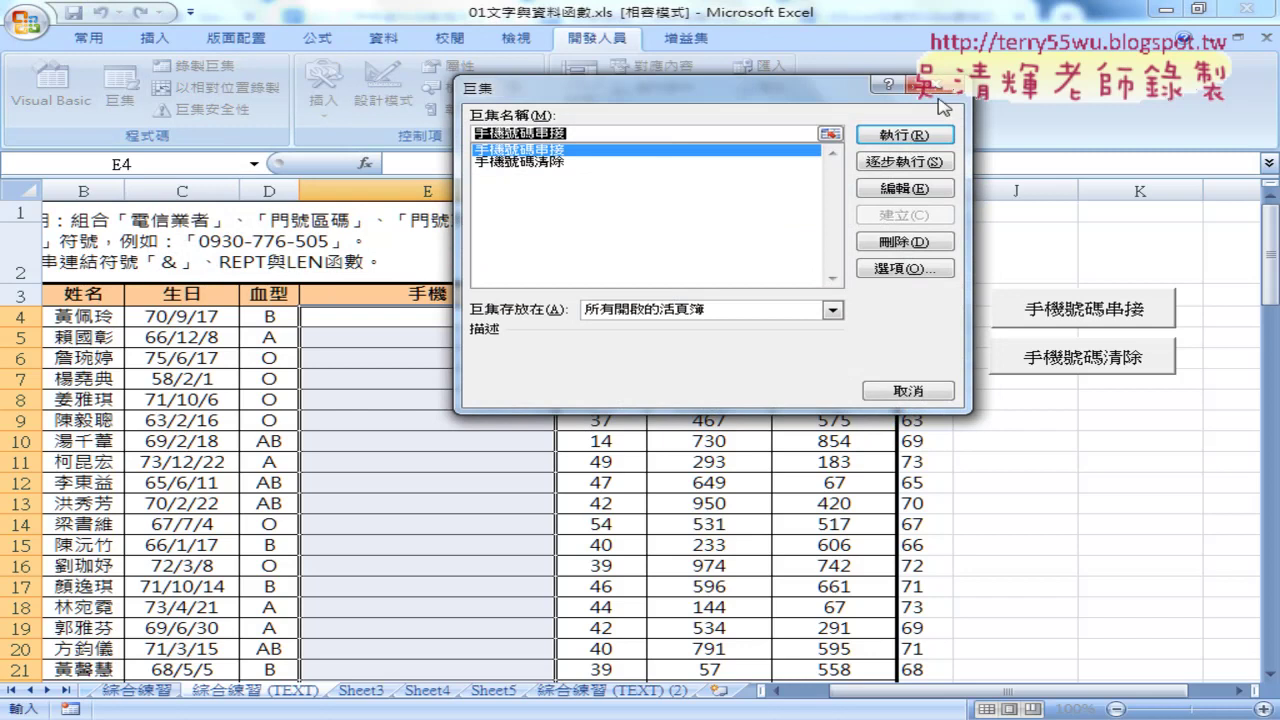
click(950, 87)
click(325, 98)
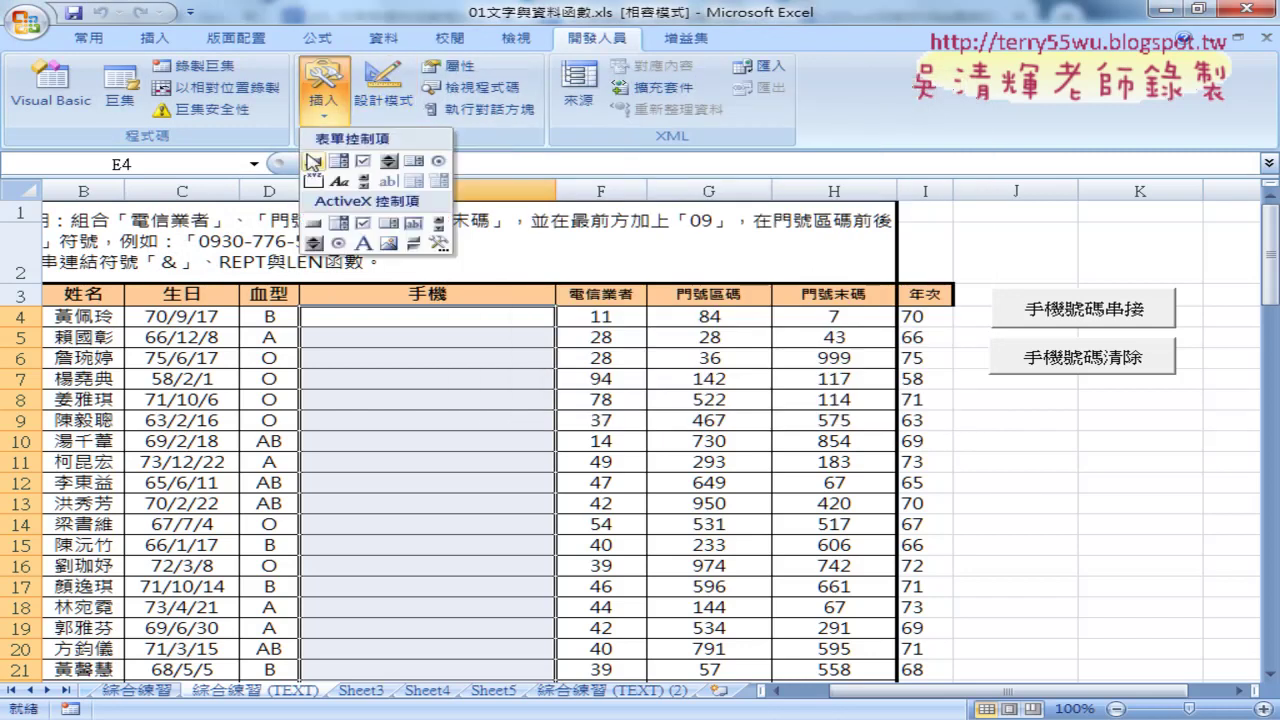